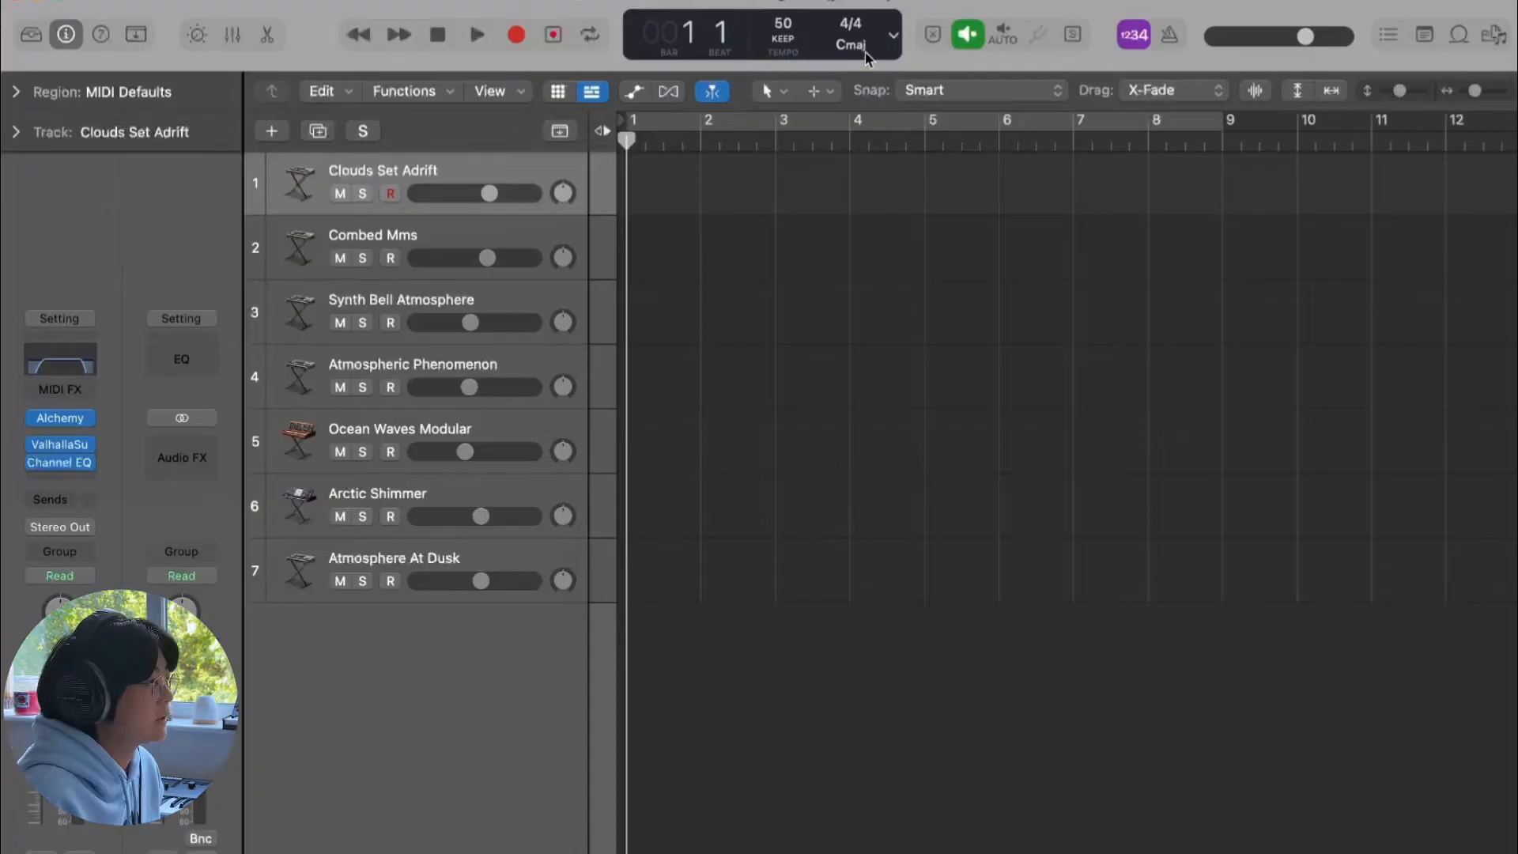
# Step: Review the list of available major and minor project key signatures and leave it without picking a different one
pyautogui.click(852, 45)
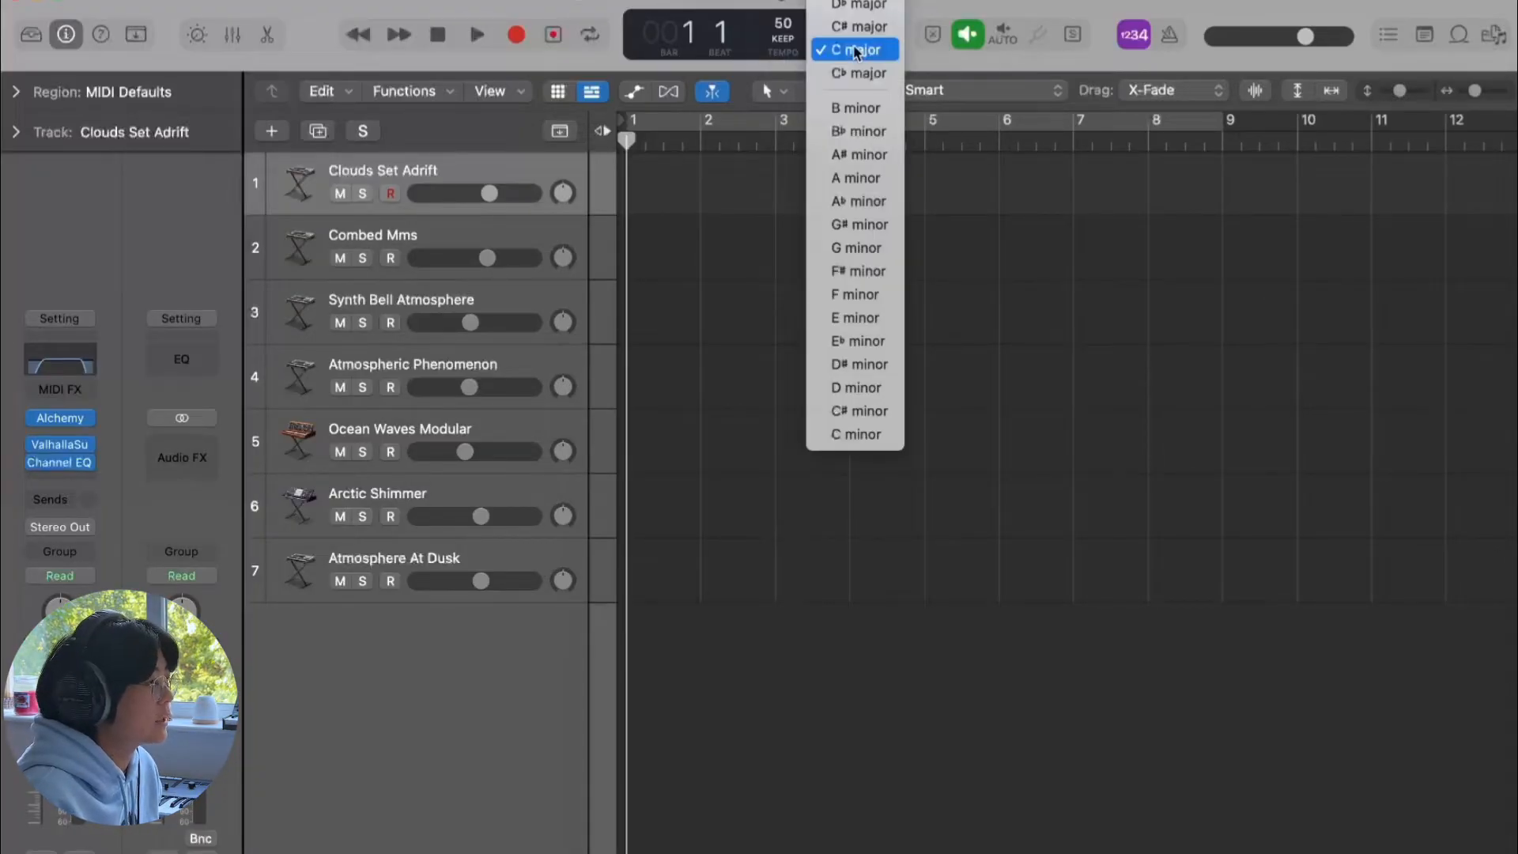
pyautogui.scroll(5, 856, 53)
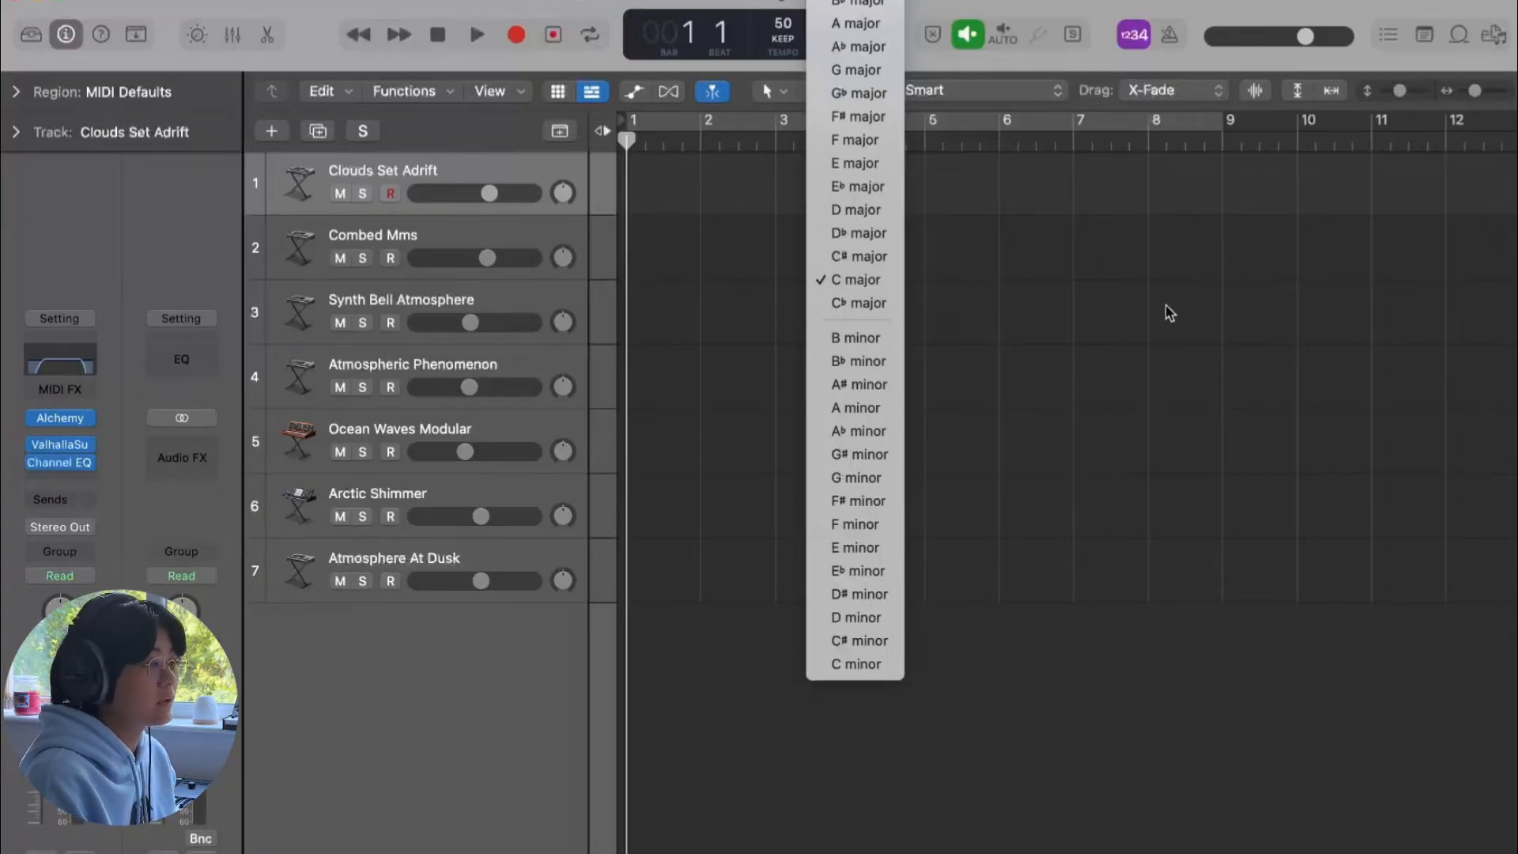
pyautogui.click(951, 283)
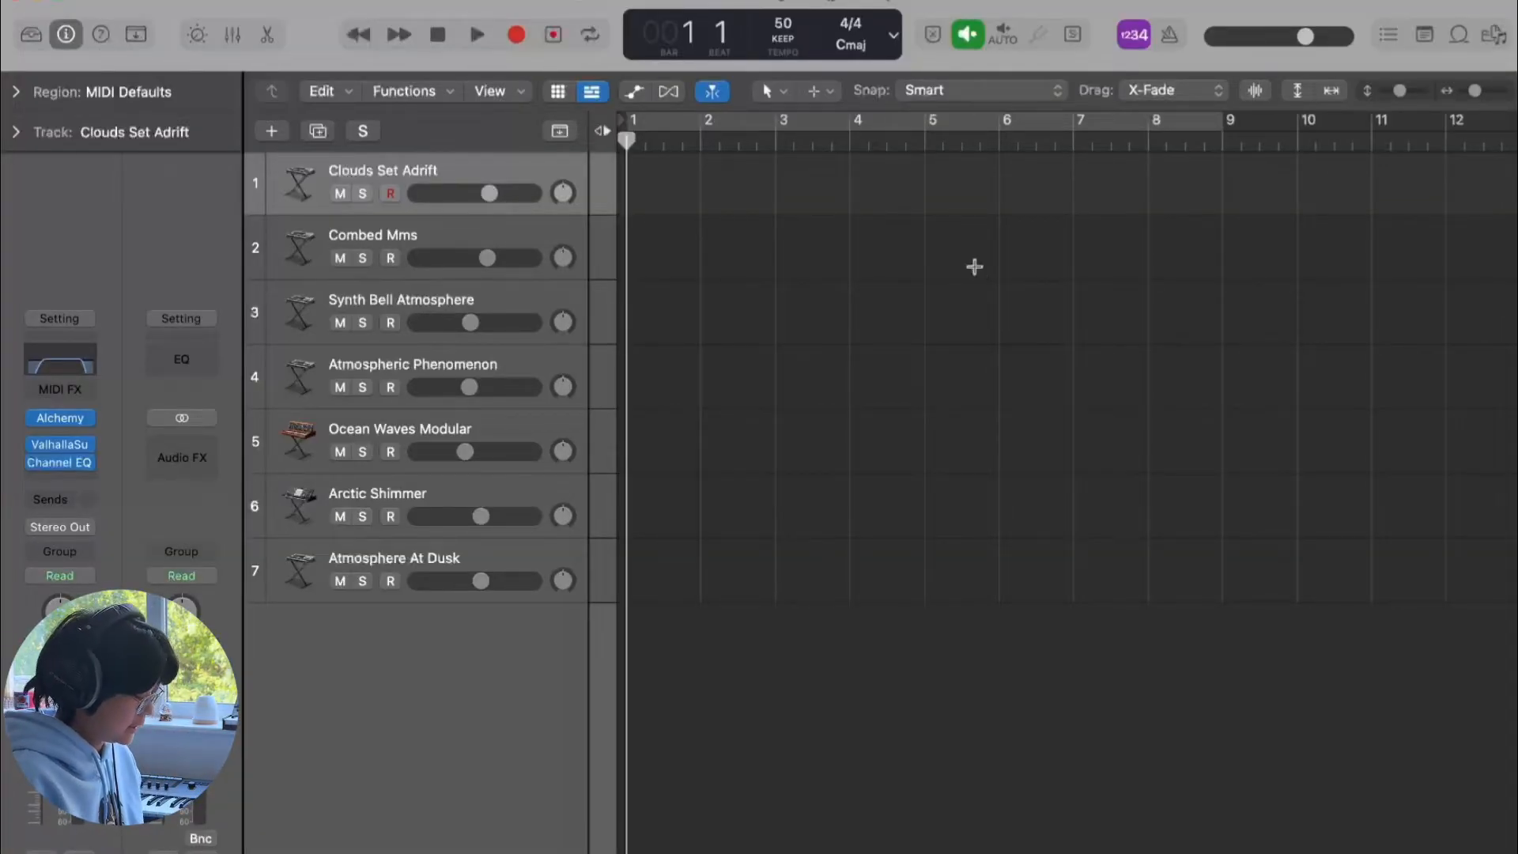
# Step: Audition the Clouds Set Adrift track with Musical Typing, playing the notes E, G, B, C and D, and close the keyboard
pyautogui.press('super+k')
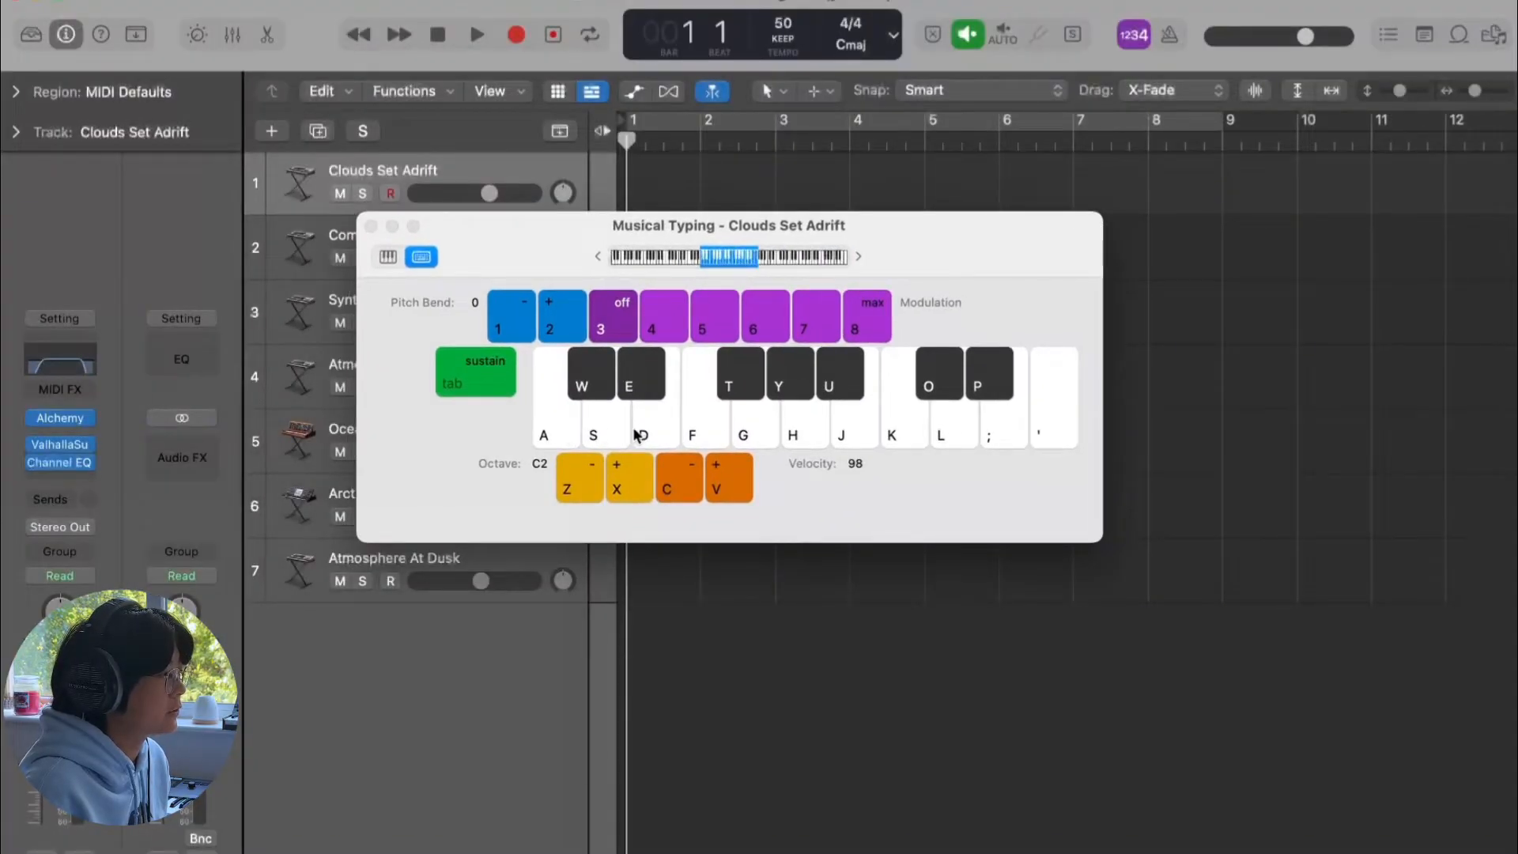
pyautogui.moveTo(979, 264); pyautogui.dragTo(995, 282)
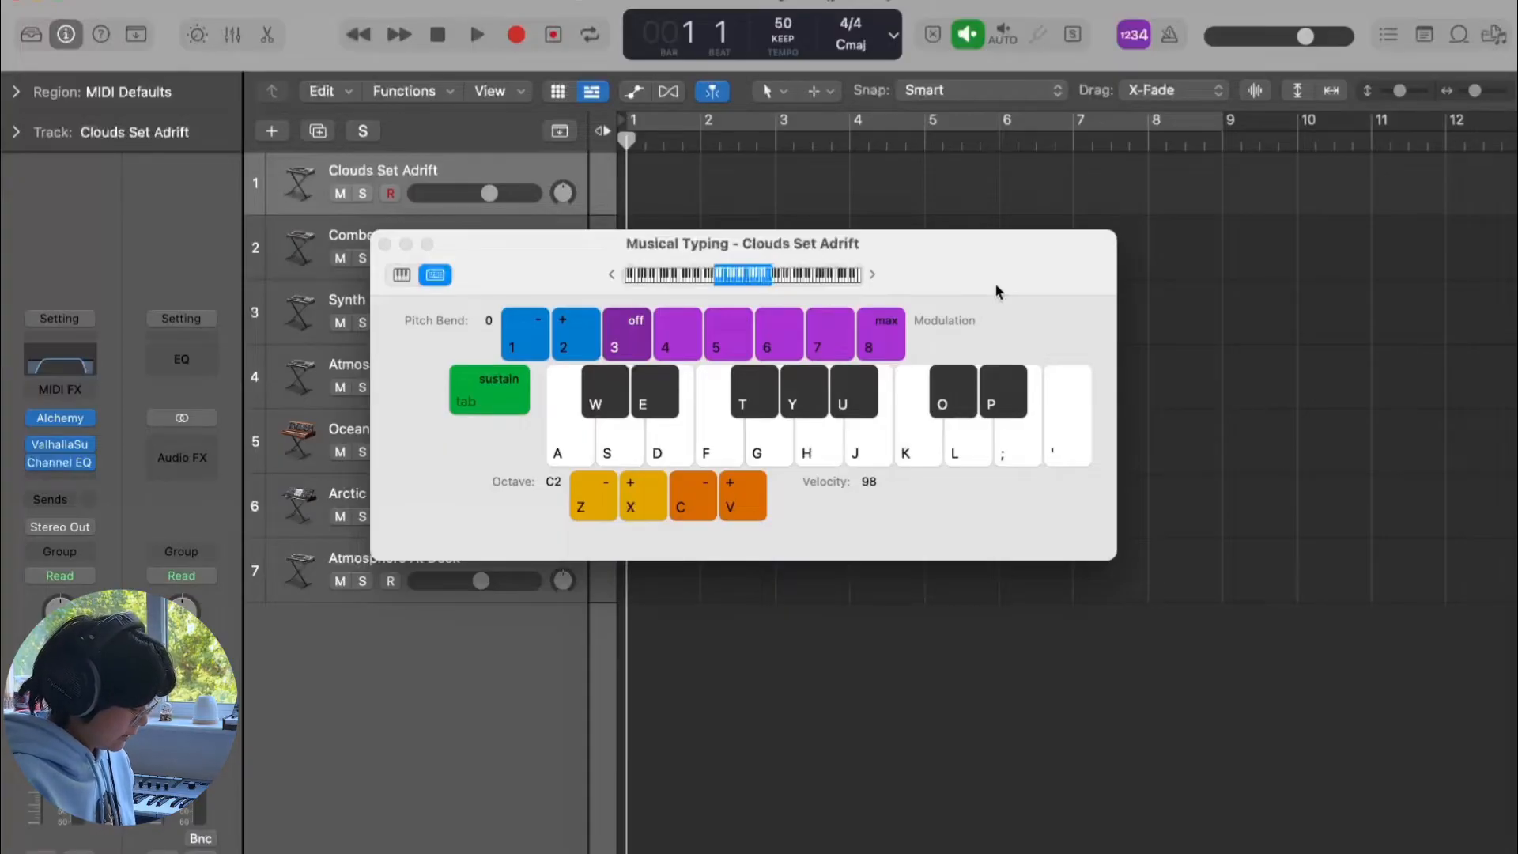
pyautogui.press('super+k')
pyautogui.press('super+k')
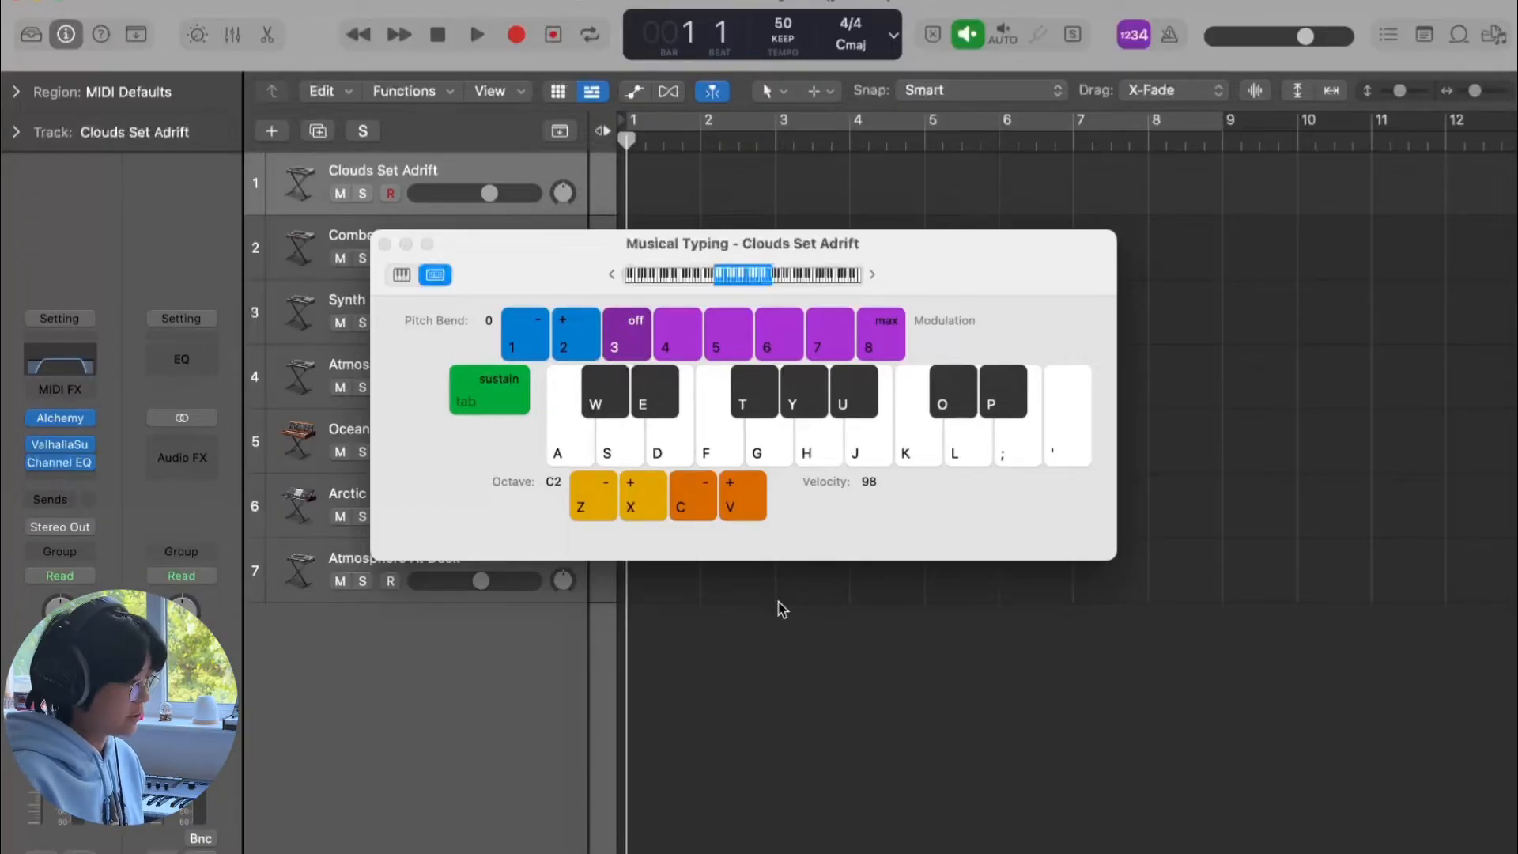
pyautogui.press('d')
pyautogui.press('g')
pyautogui.press('j')
pyautogui.press('k')
pyautogui.press('l')
pyautogui.press('j')
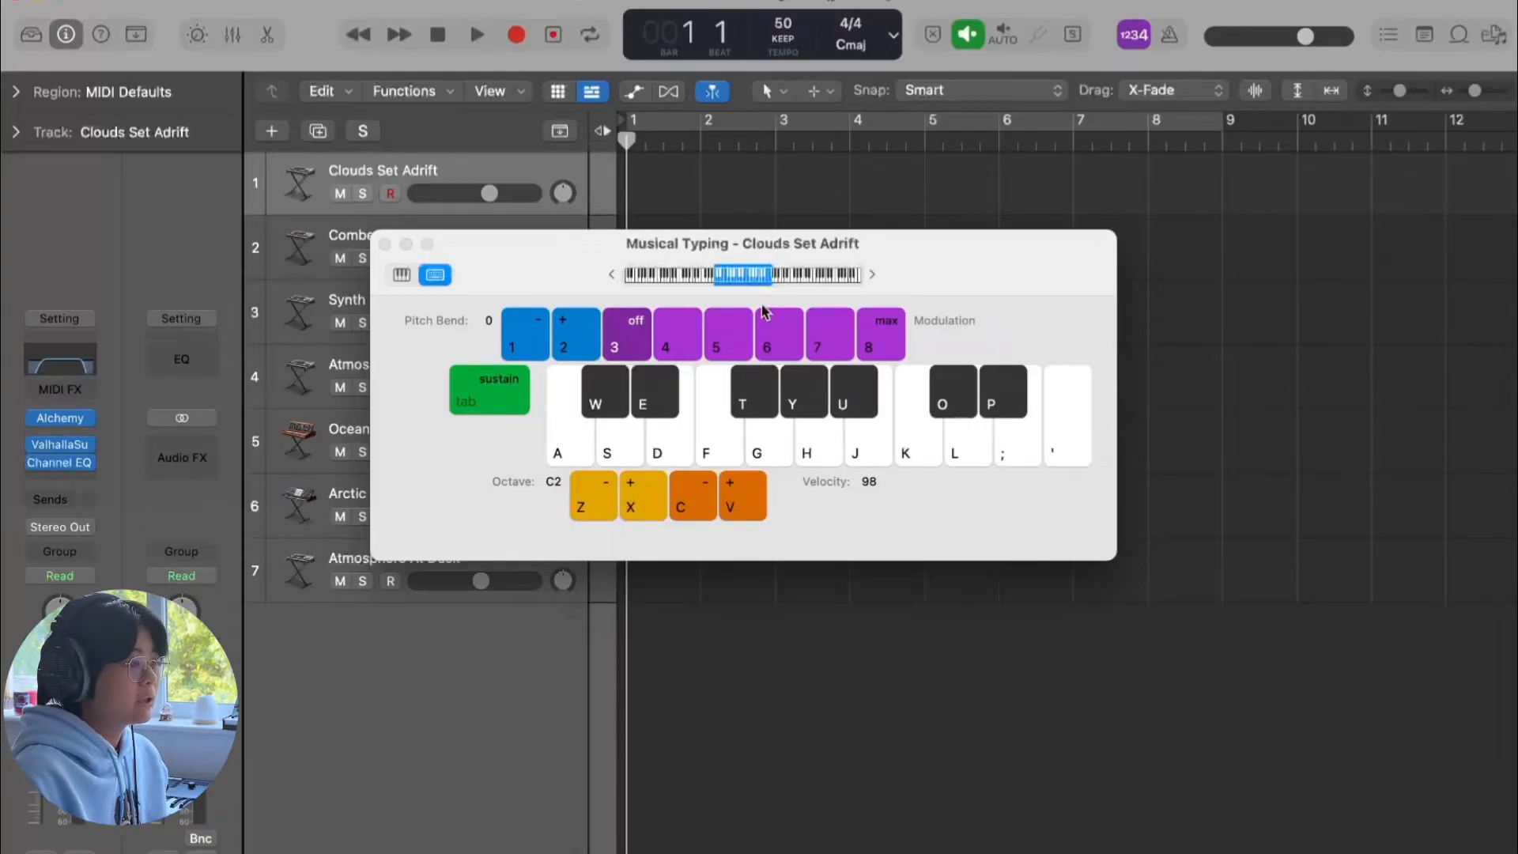
pyautogui.press('super+k')
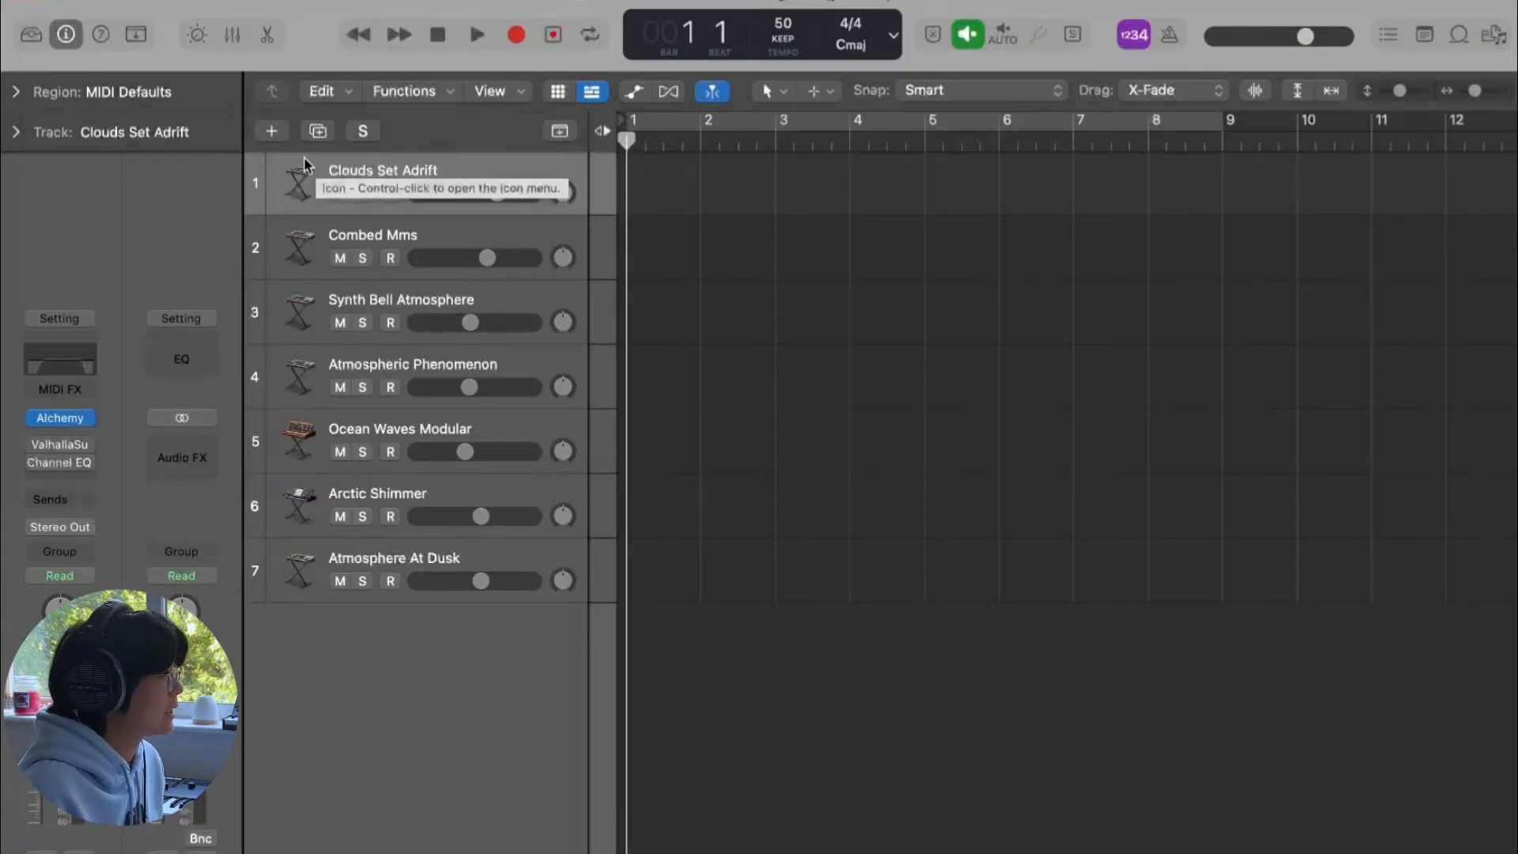
# Step: Create one new software instrument track that uses Alchemy in stereo
pyautogui.click(274, 134)
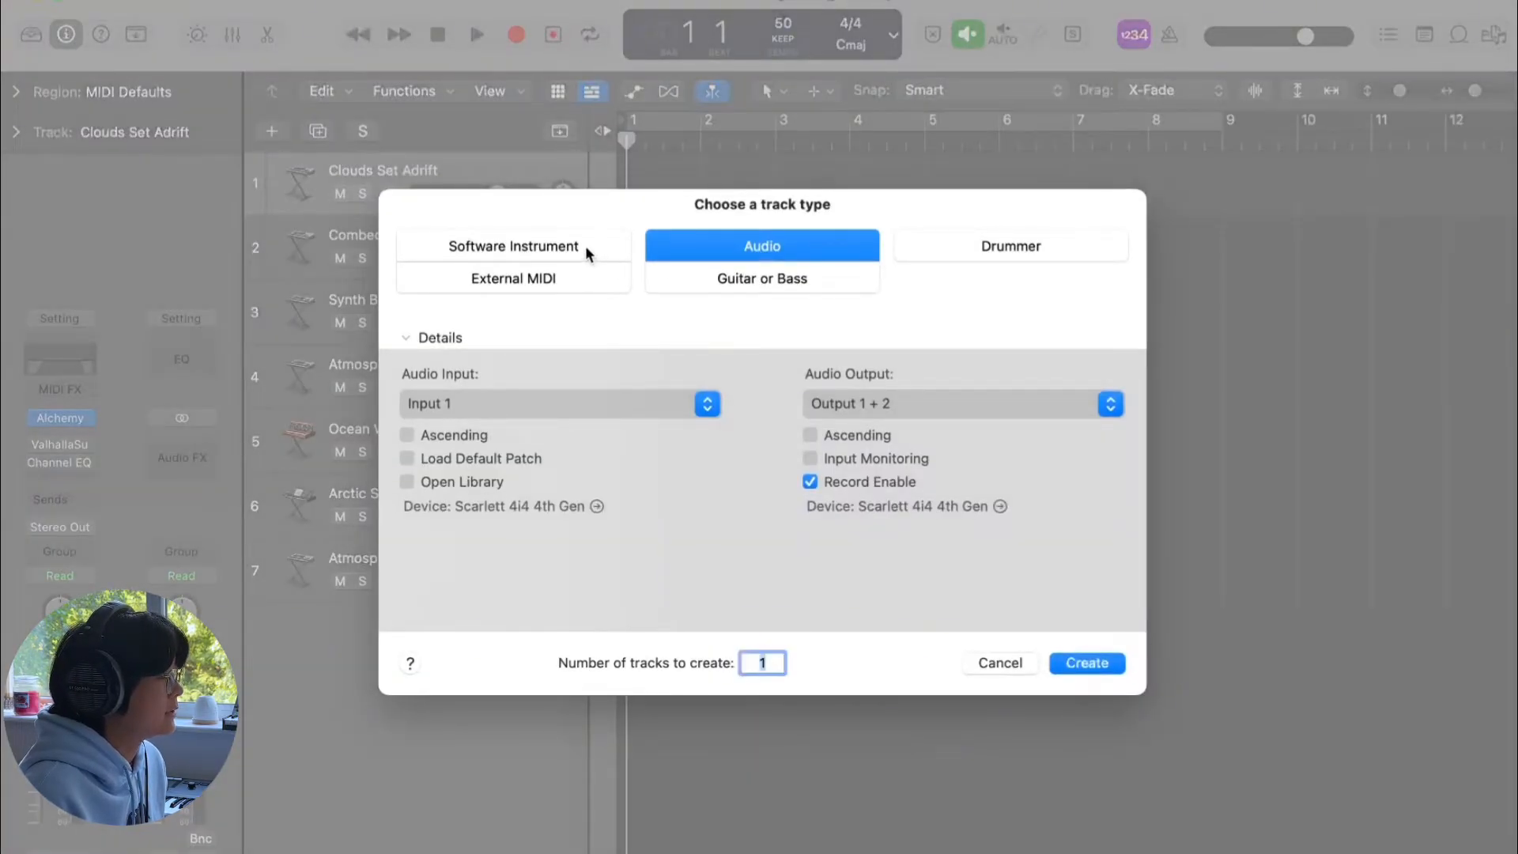
pyautogui.click(577, 244)
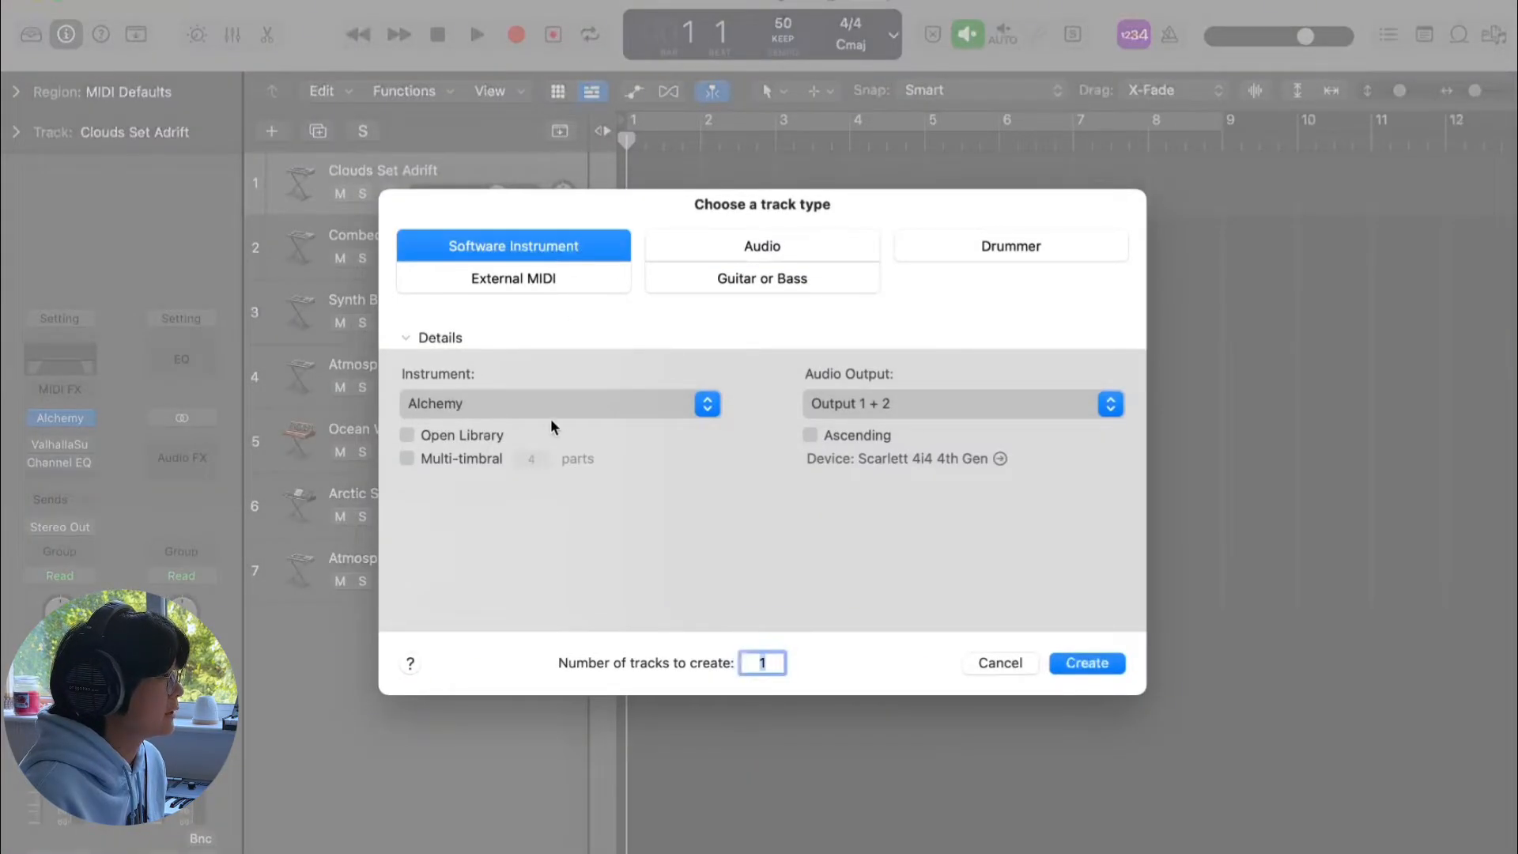
pyautogui.click(492, 400)
pyautogui.moveTo(616, 293)
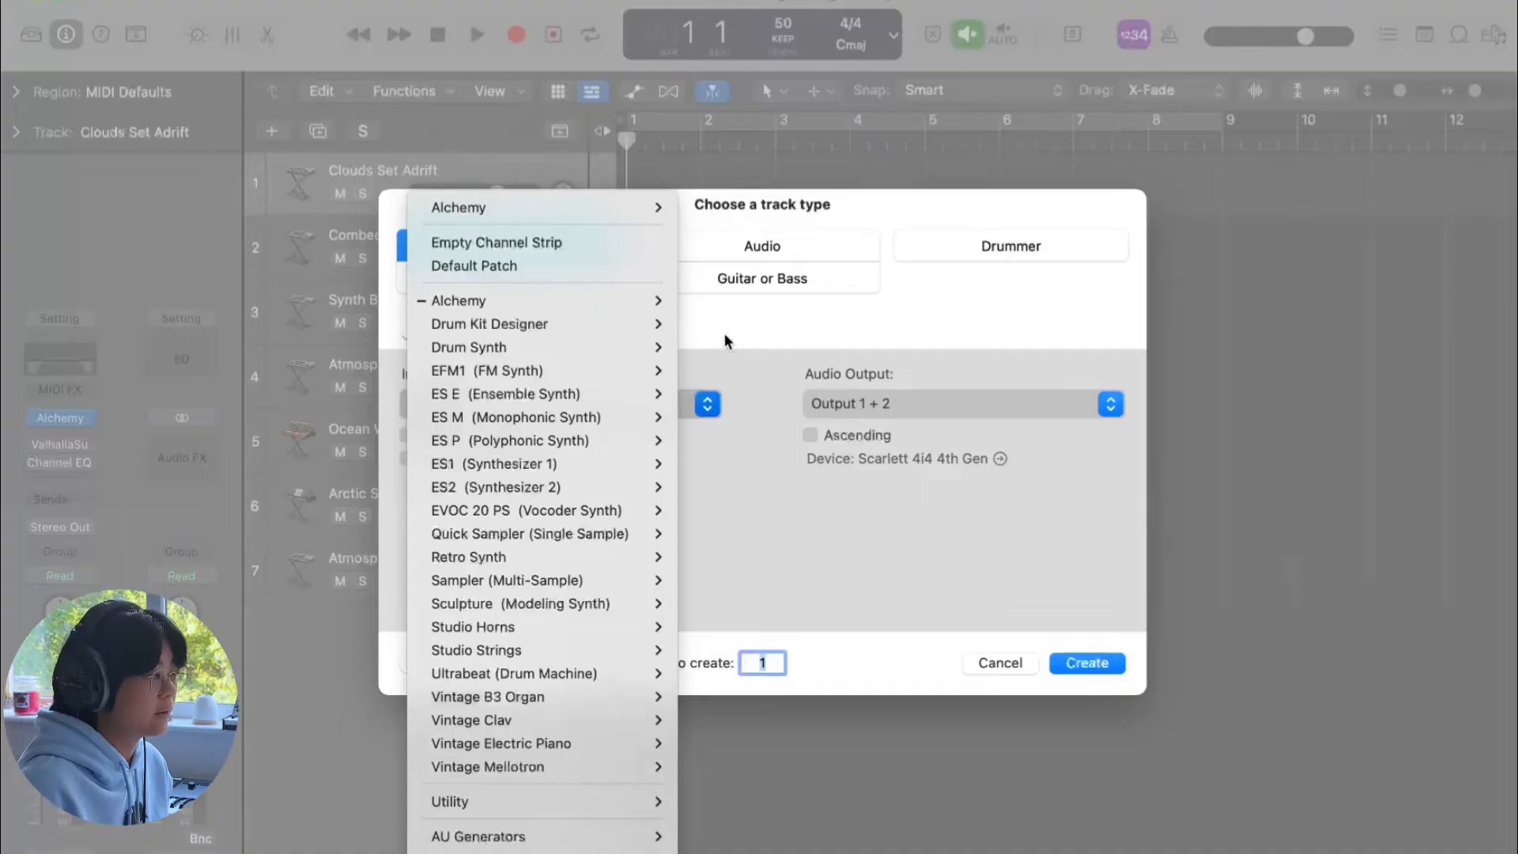
pyautogui.moveTo(662, 309)
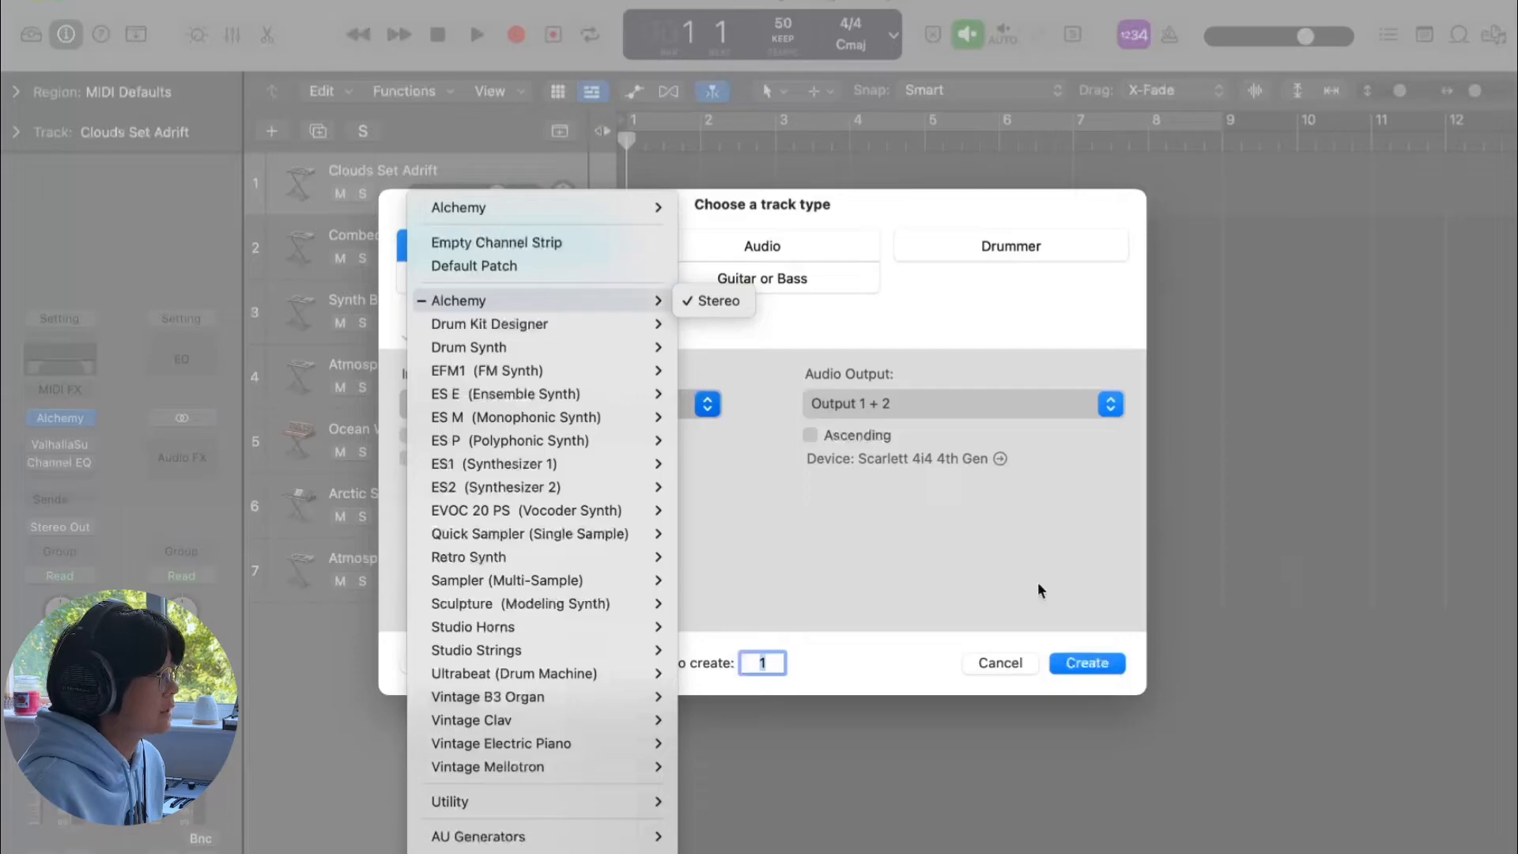
pyautogui.click(743, 305)
pyautogui.click(1087, 664)
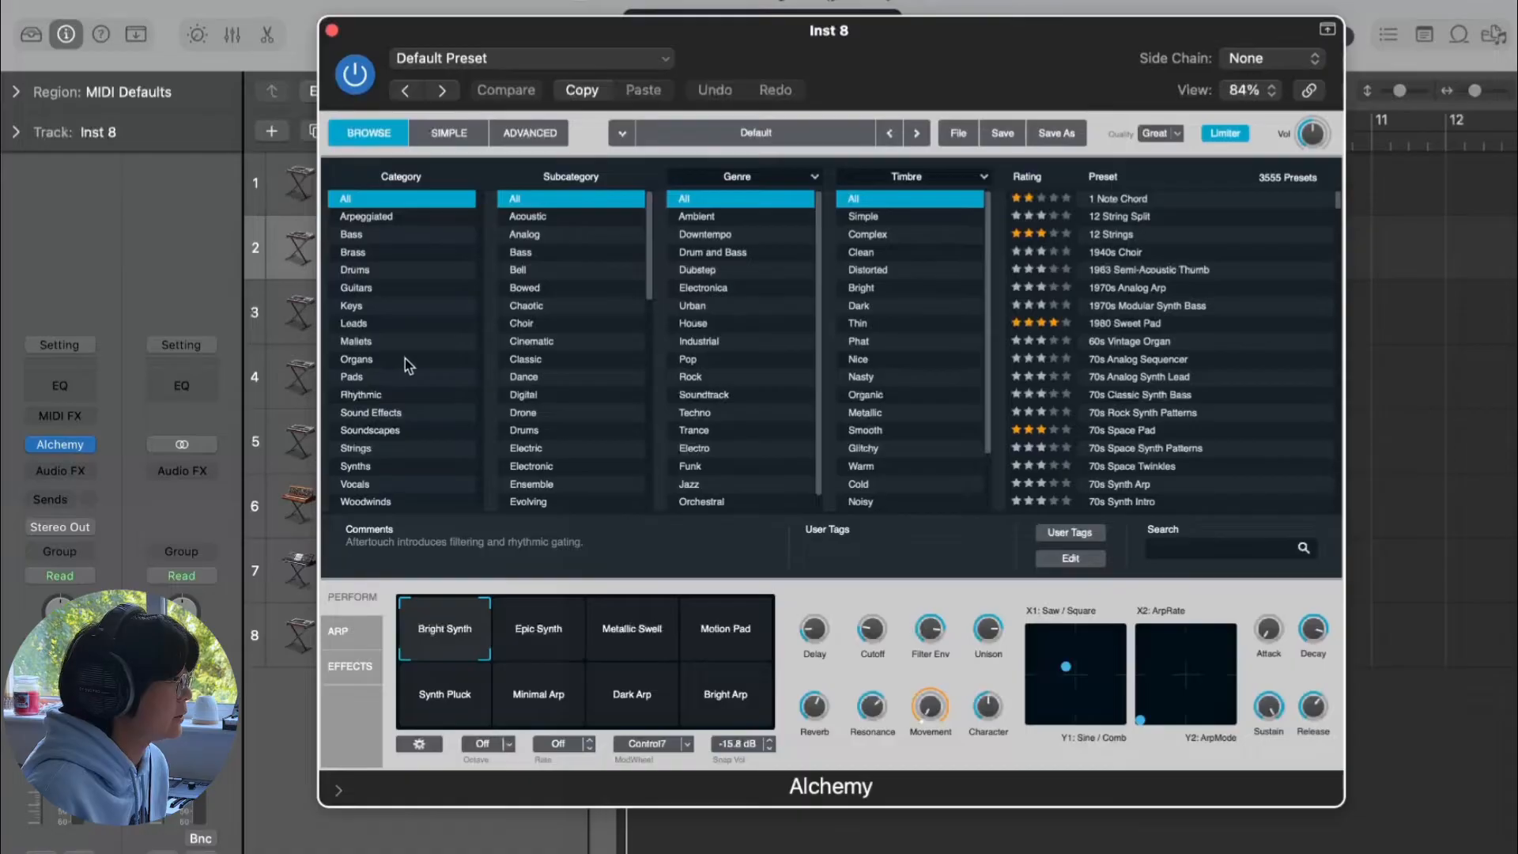
# Step: Load the 1980 Sweet Pad preset from Alchemy's Pads category and audition it with the notes E, A and G in Musical Typing
pyautogui.click(373, 379)
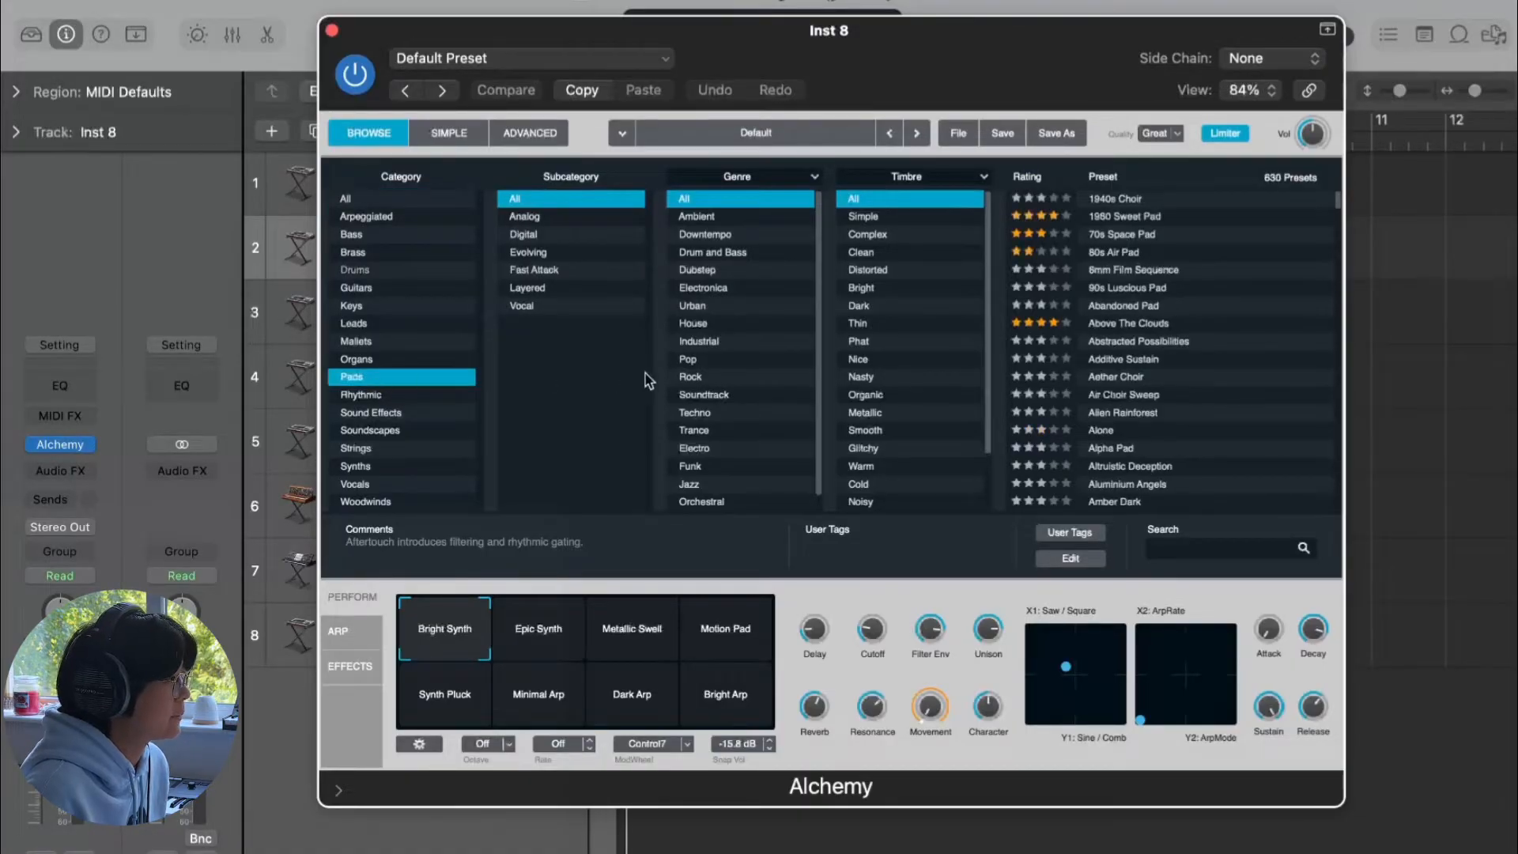
pyautogui.click(1163, 225)
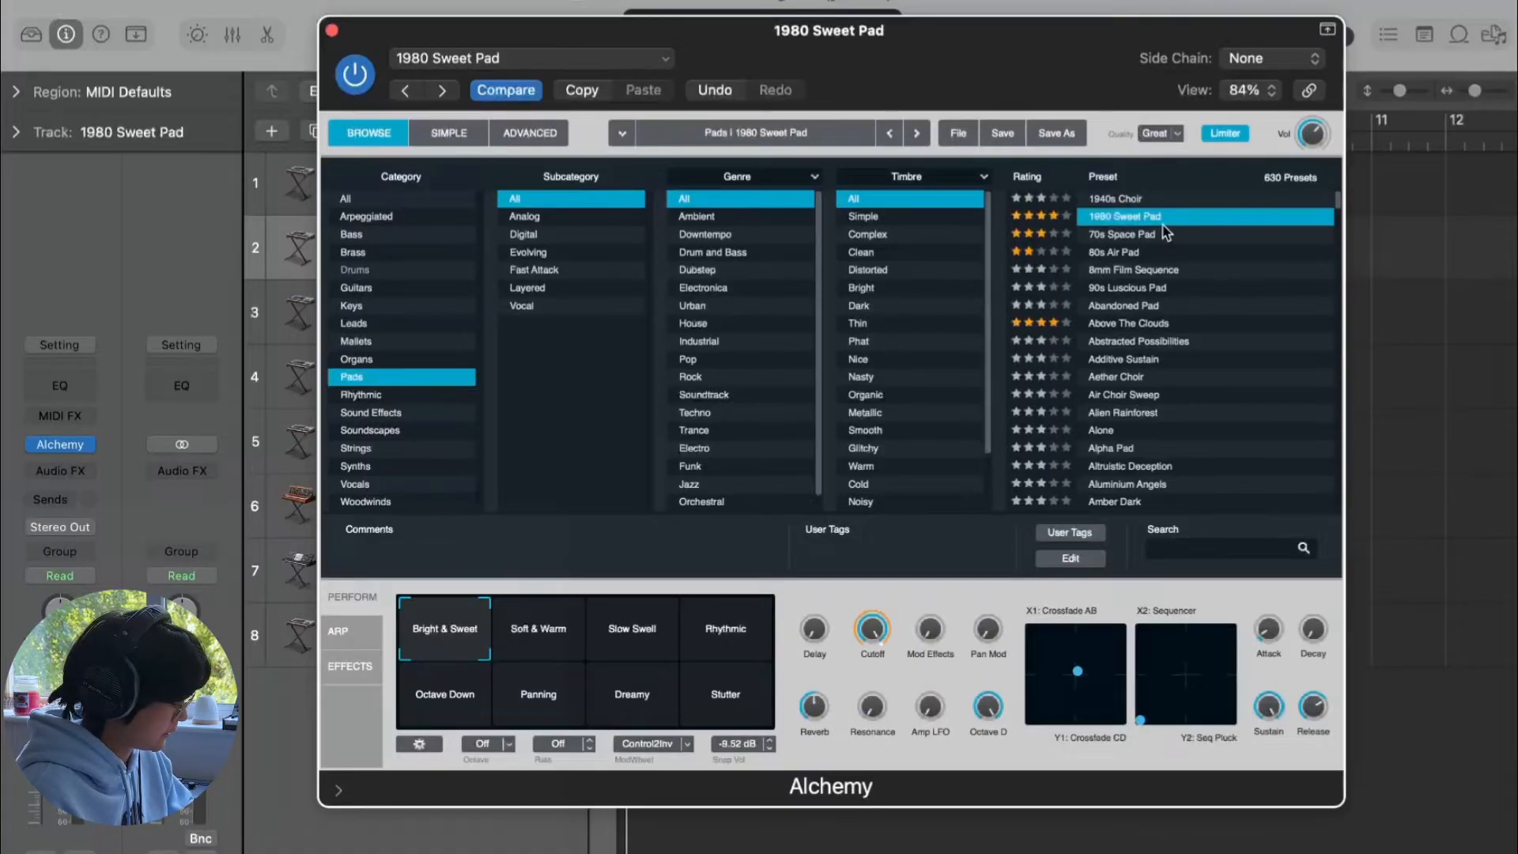
pyautogui.press('super+k')
pyautogui.moveTo(922, 255); pyautogui.dragTo(922, 473)
pyautogui.press('d')
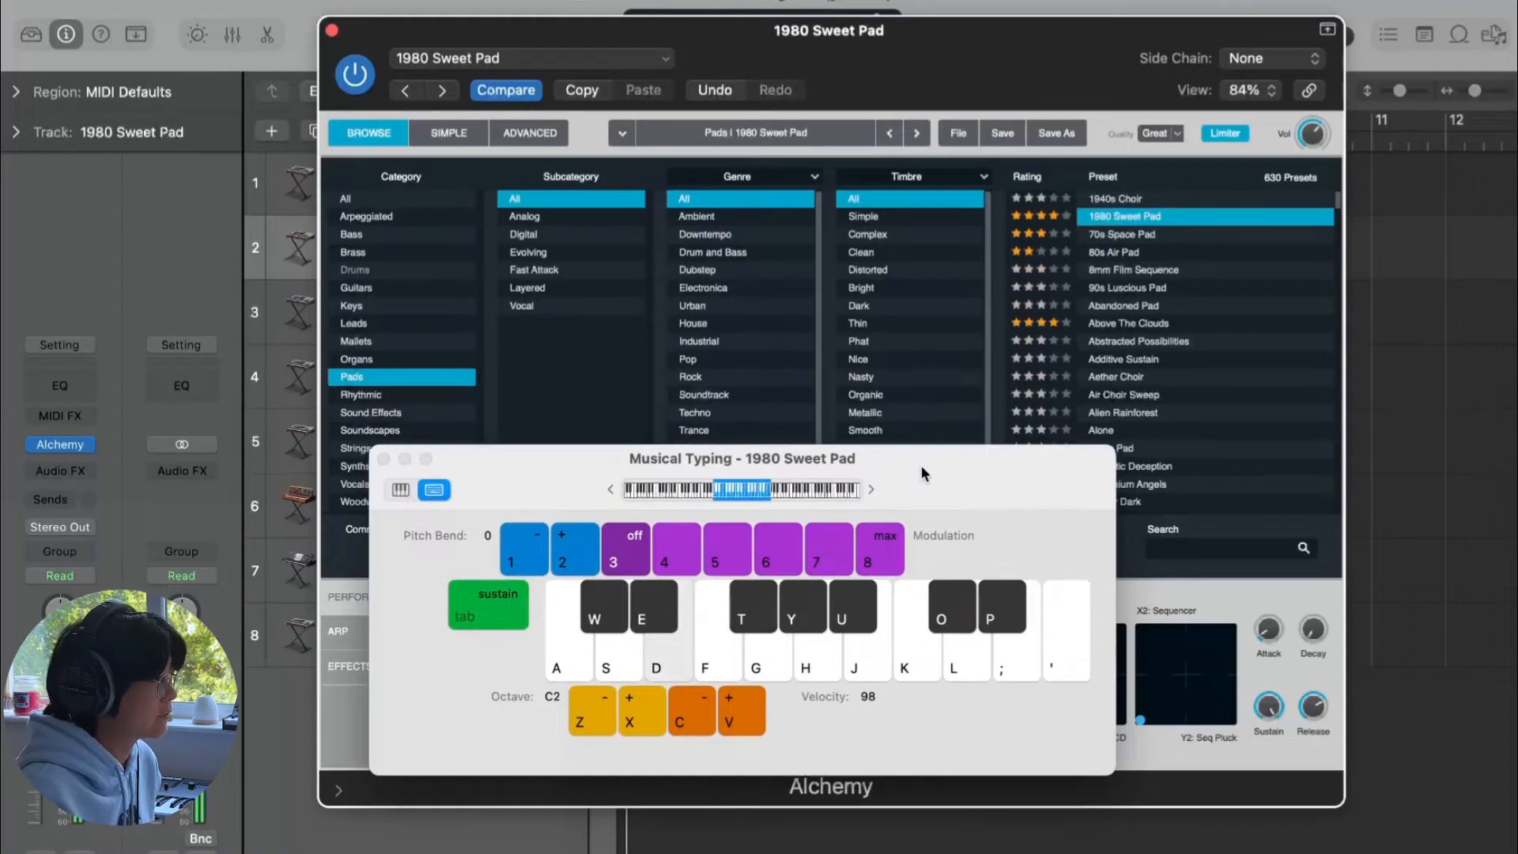
pyautogui.press('h')
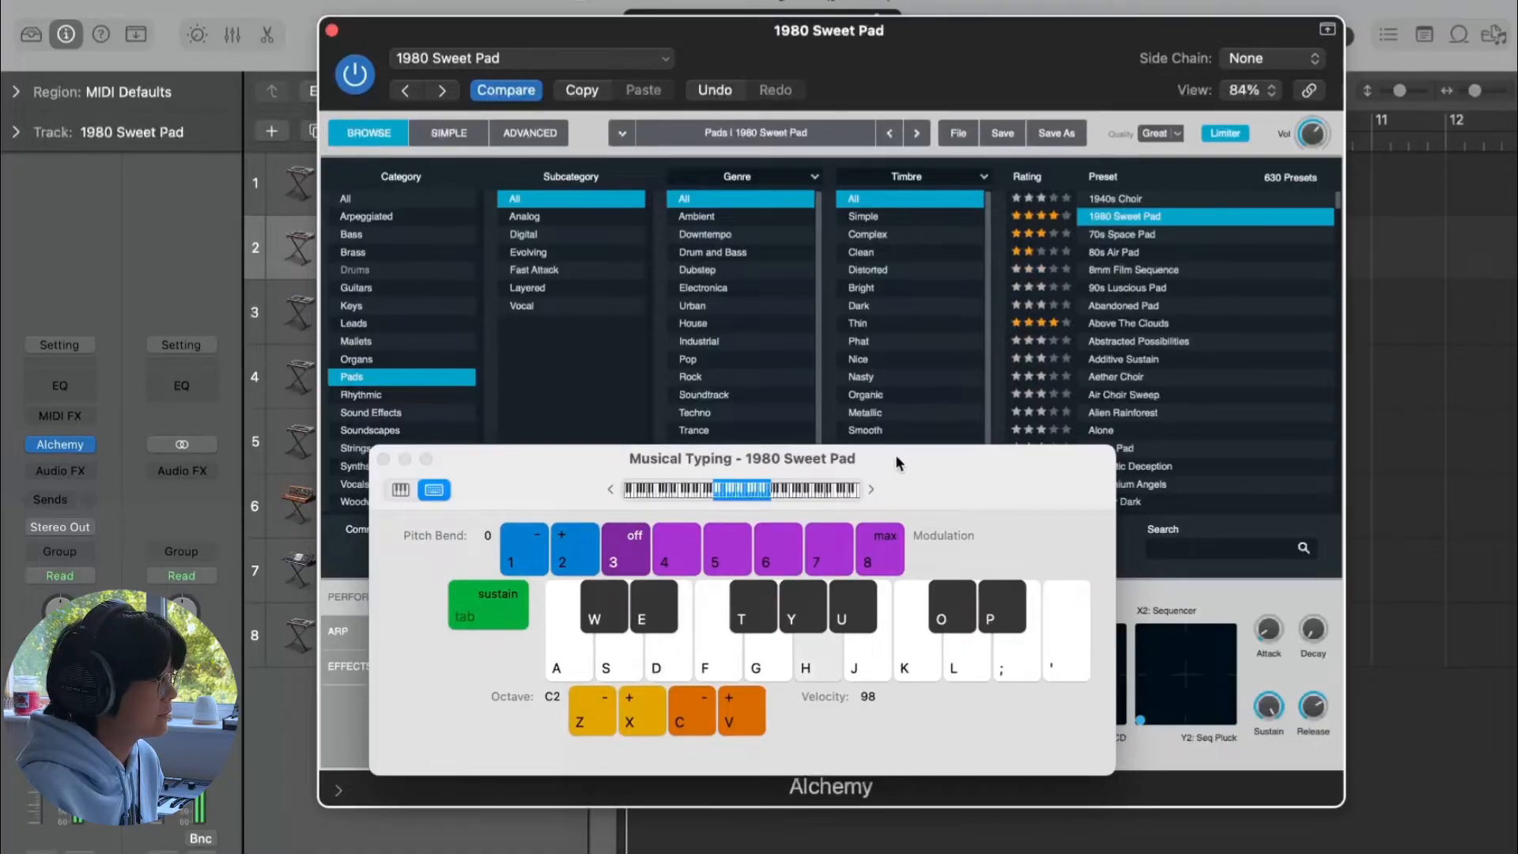
pyautogui.press('g')
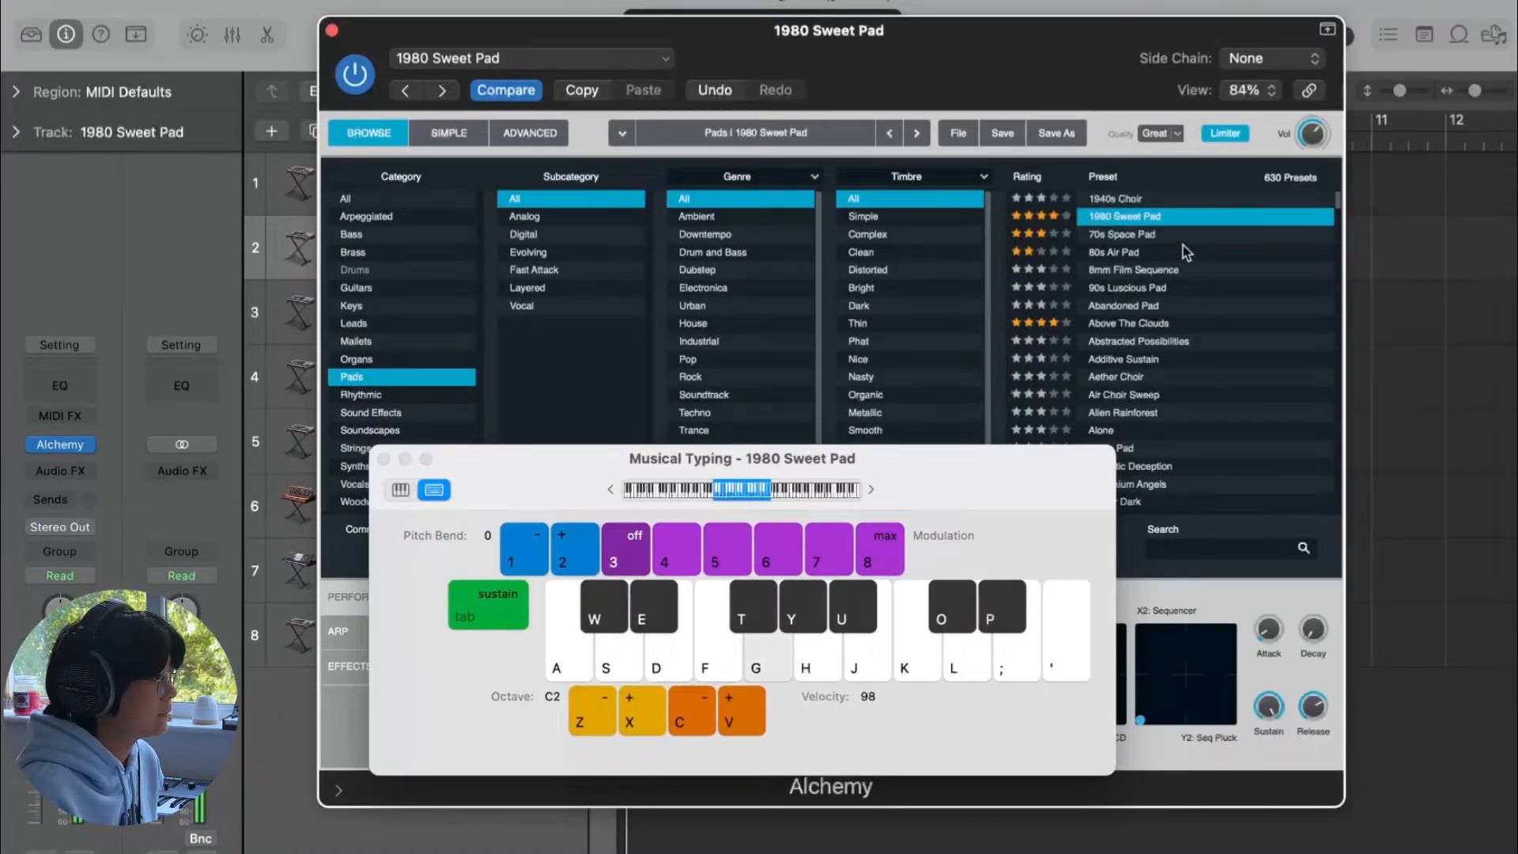
# Step: Try the preset's performance snapshots in turn, from Soft & Warm and Slow Swell to Octave Down, and return to Bright & Sweet
pyautogui.moveTo(943, 465); pyautogui.dragTo(739, 211)
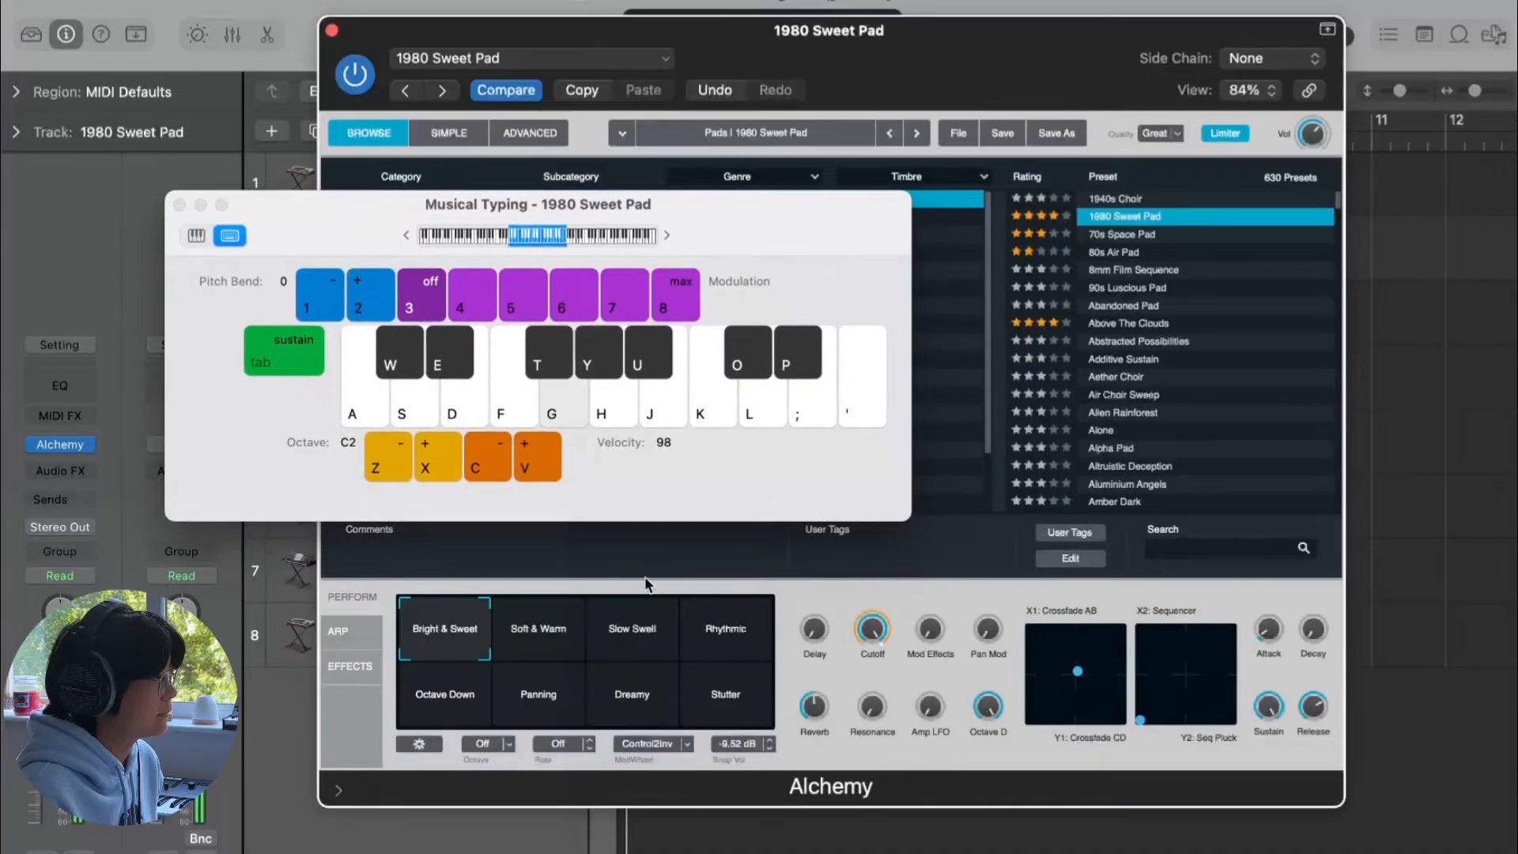
pyautogui.click(568, 659)
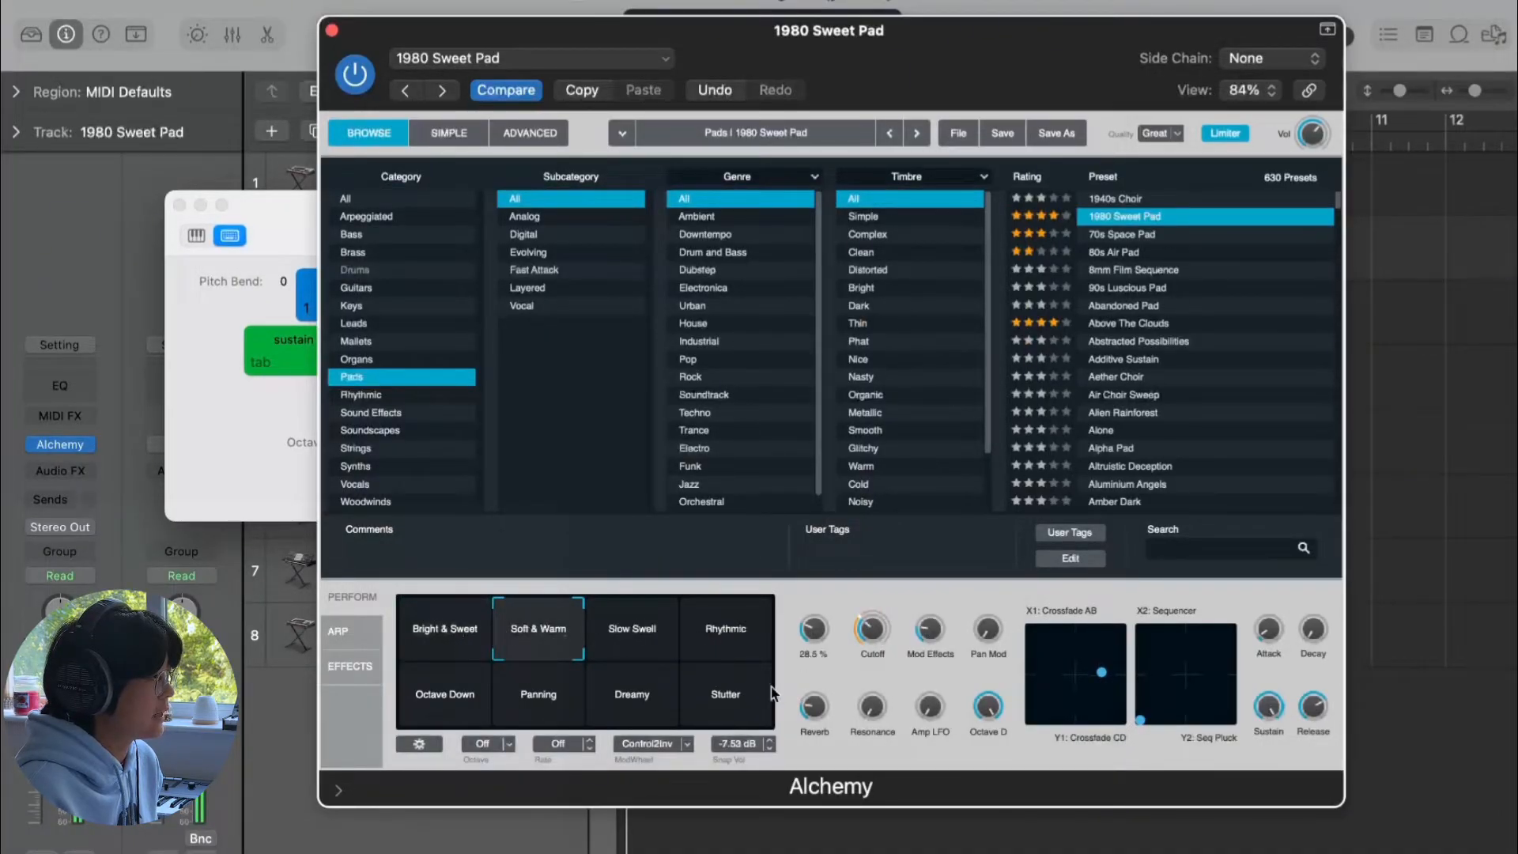
pyautogui.click(611, 633)
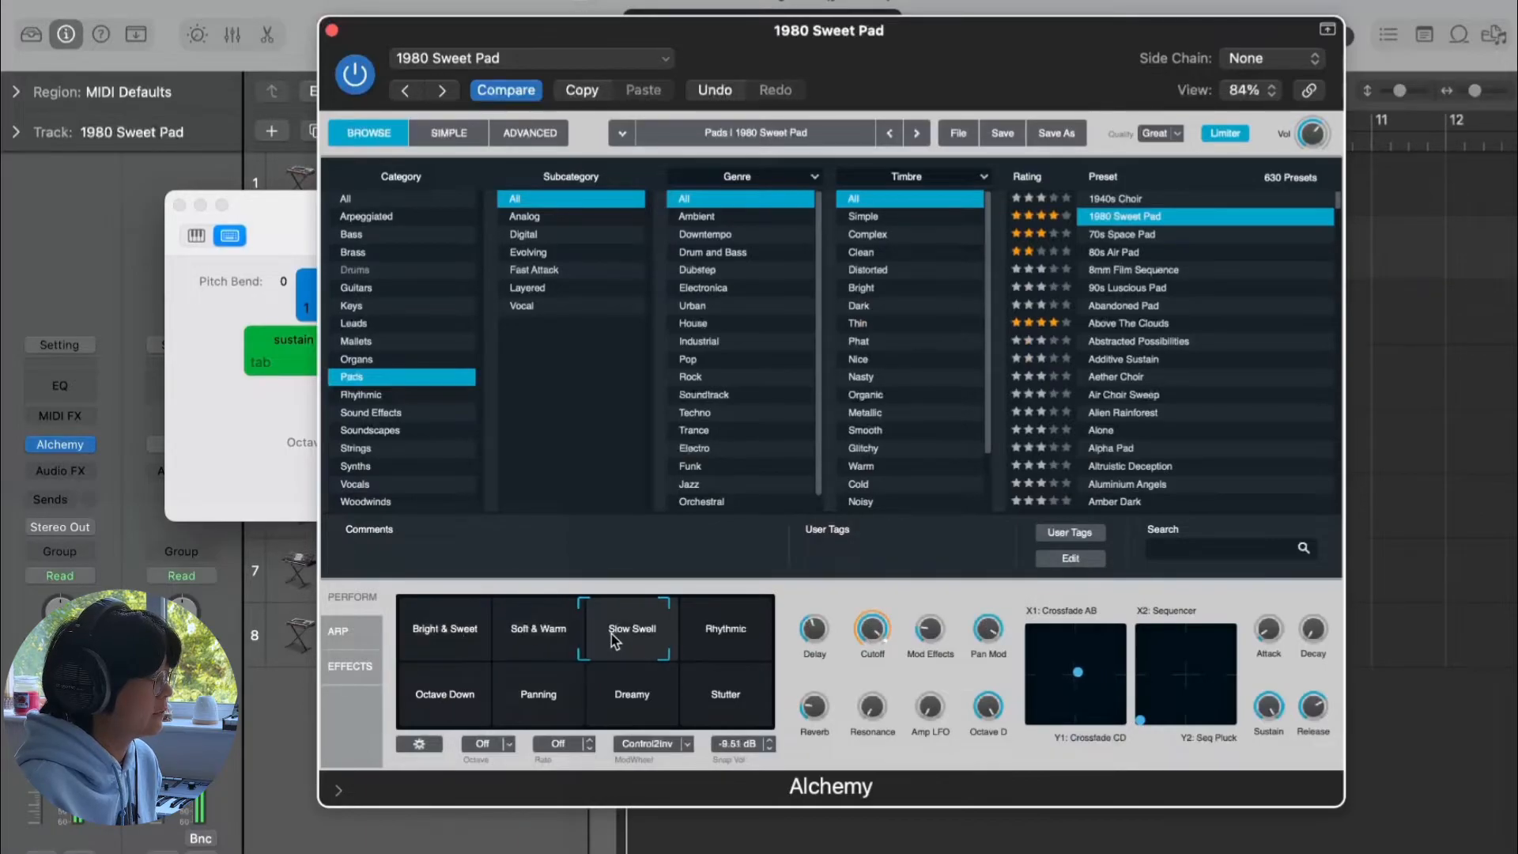
pyautogui.click(747, 639)
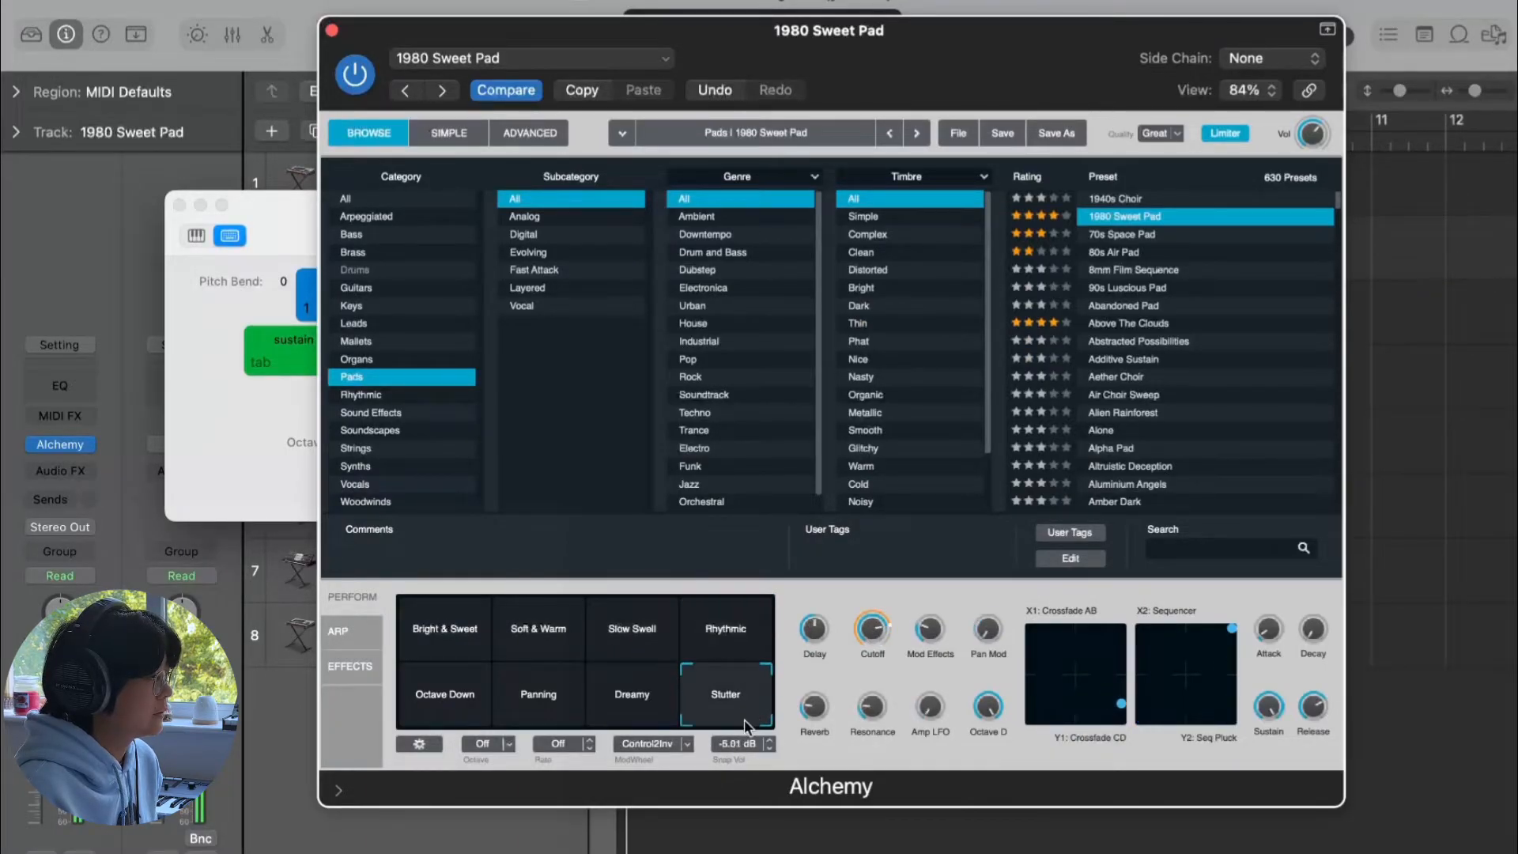
pyautogui.click(644, 711)
pyautogui.click(553, 713)
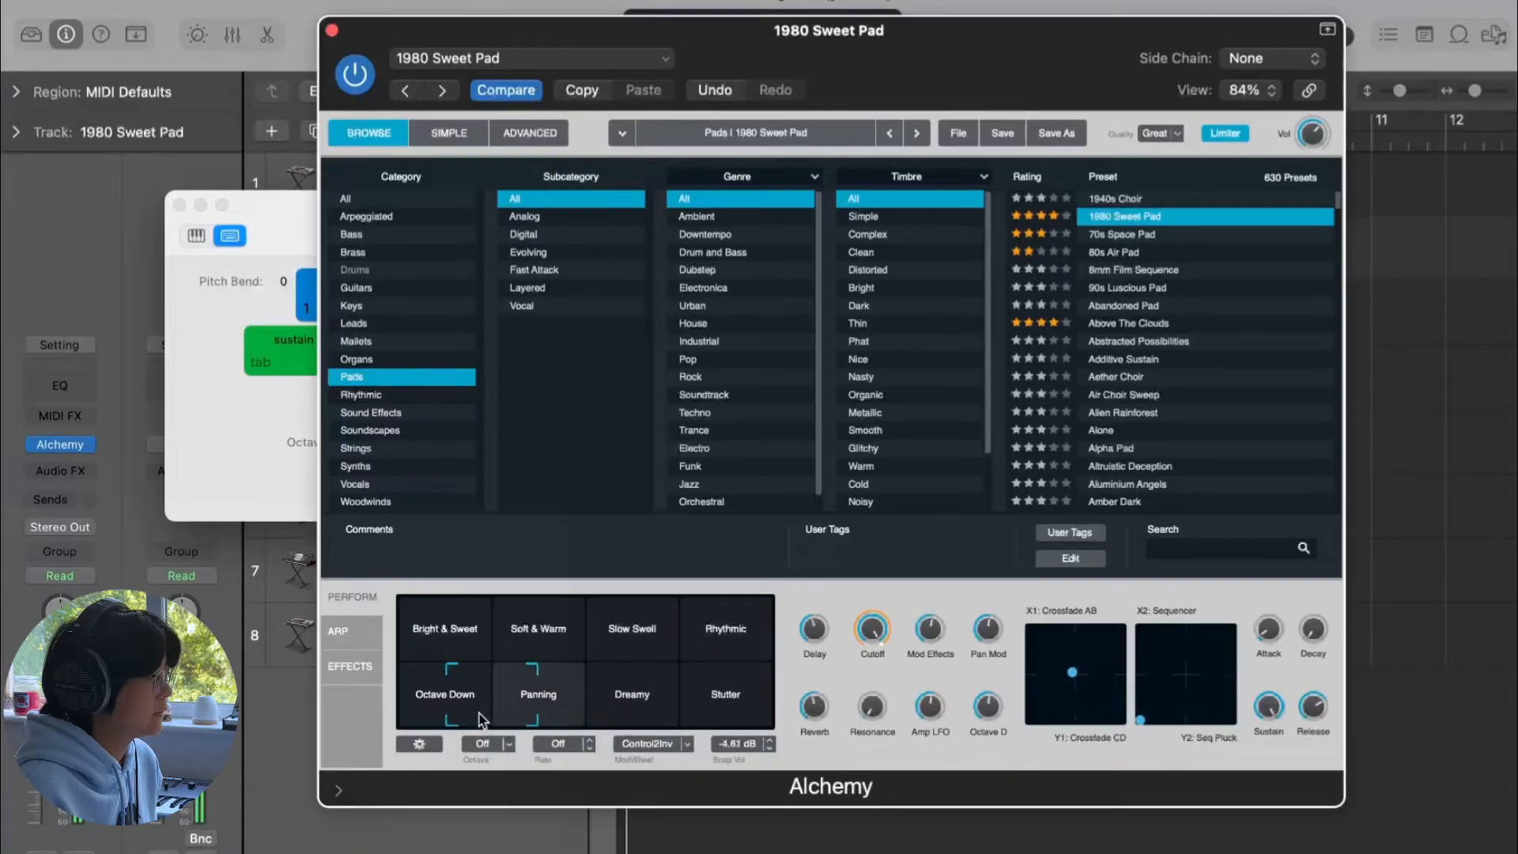
pyautogui.click(459, 707)
pyautogui.click(434, 654)
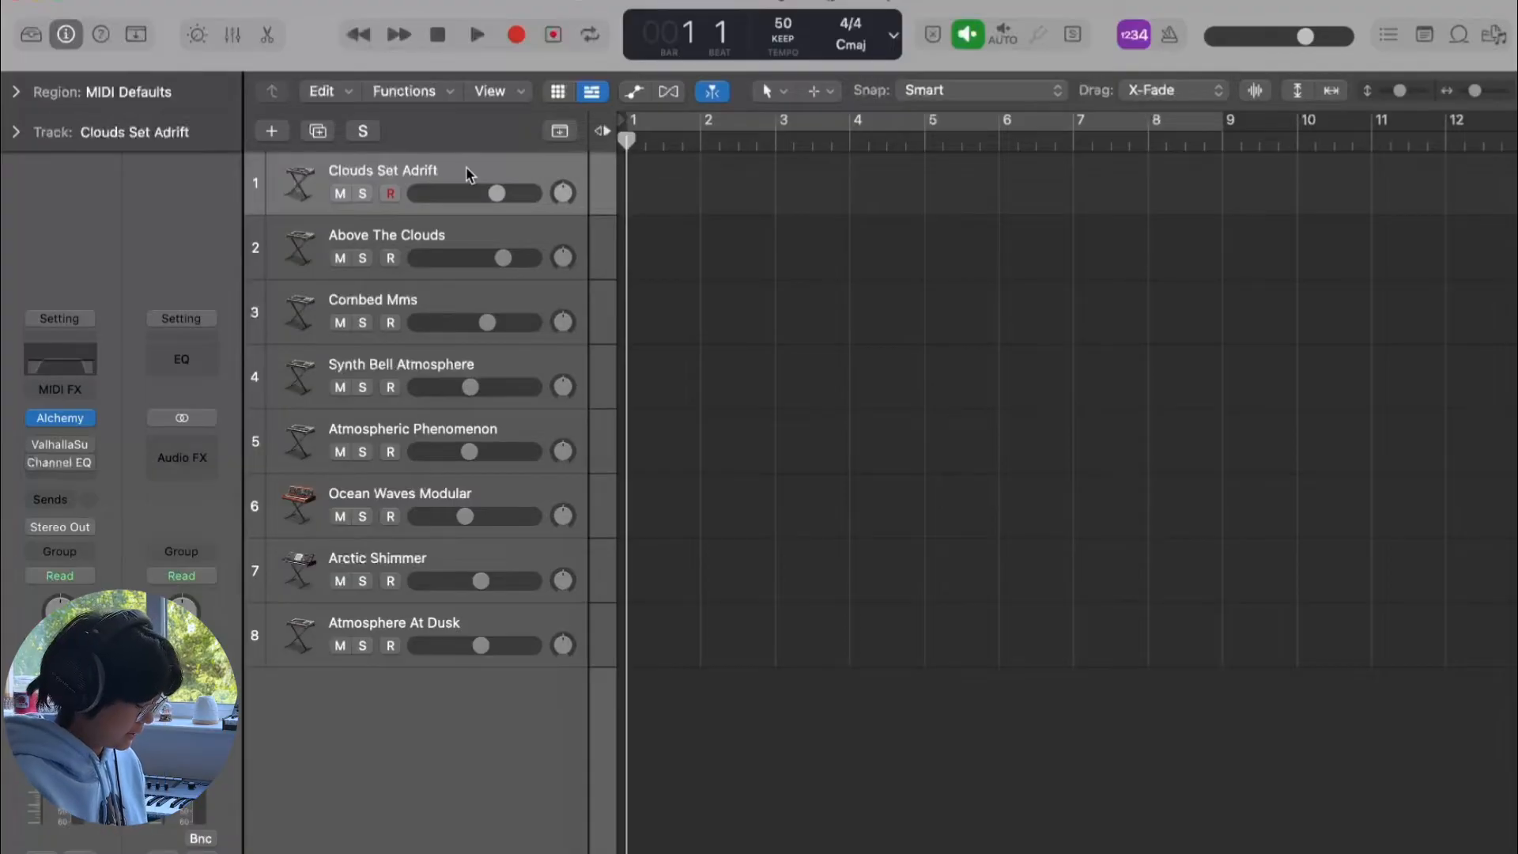
# Step: Play the notes E, C and A on the Clouds Set Adrift track with Musical Typing and close the keyboard
pyautogui.press('super+k')
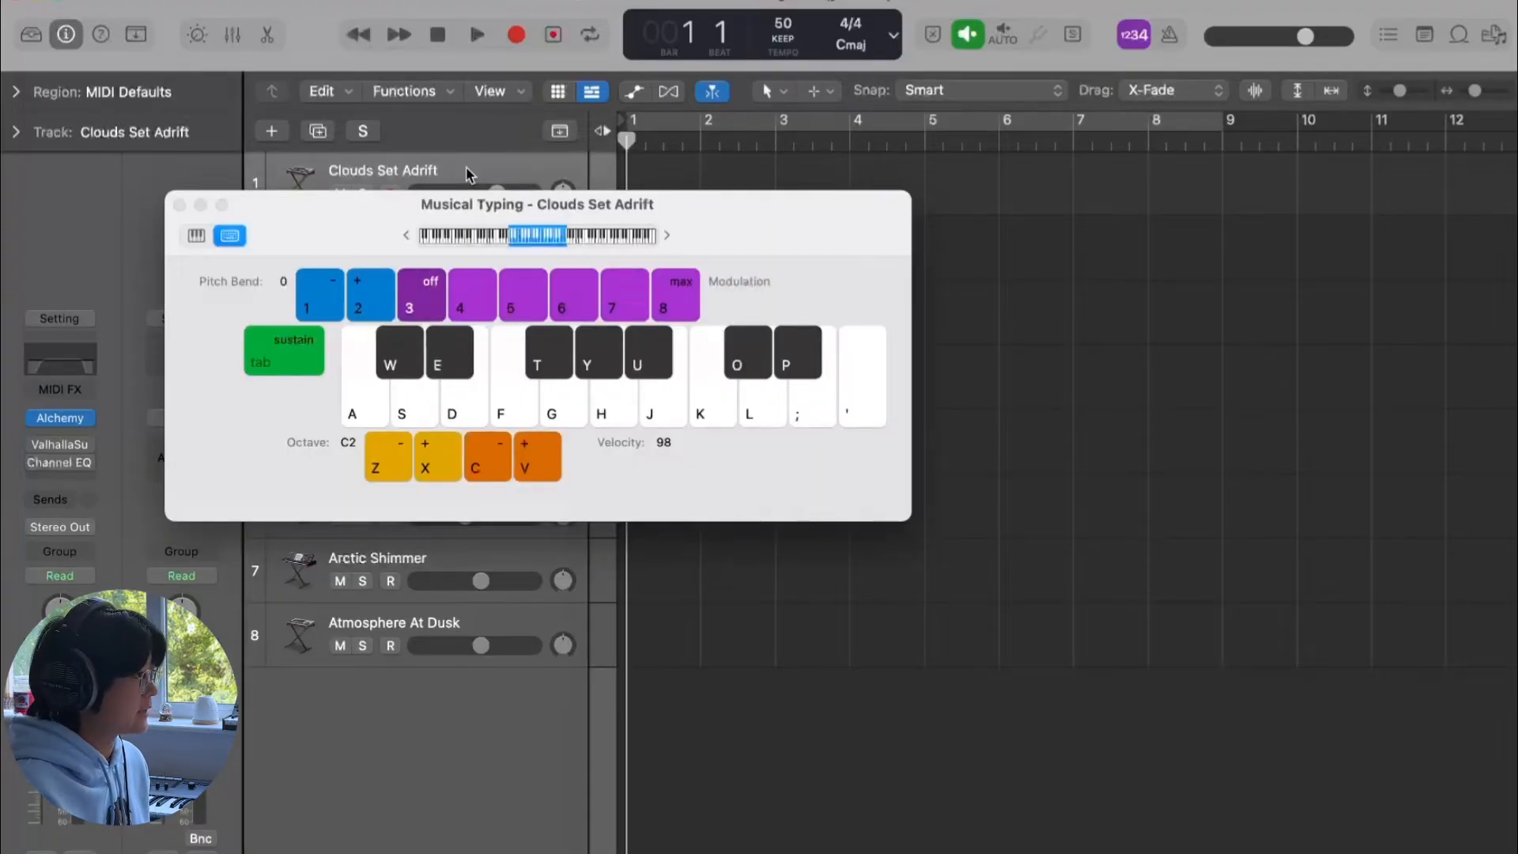
pyautogui.moveTo(710, 230); pyautogui.dragTo(713, 310)
pyautogui.press('d')
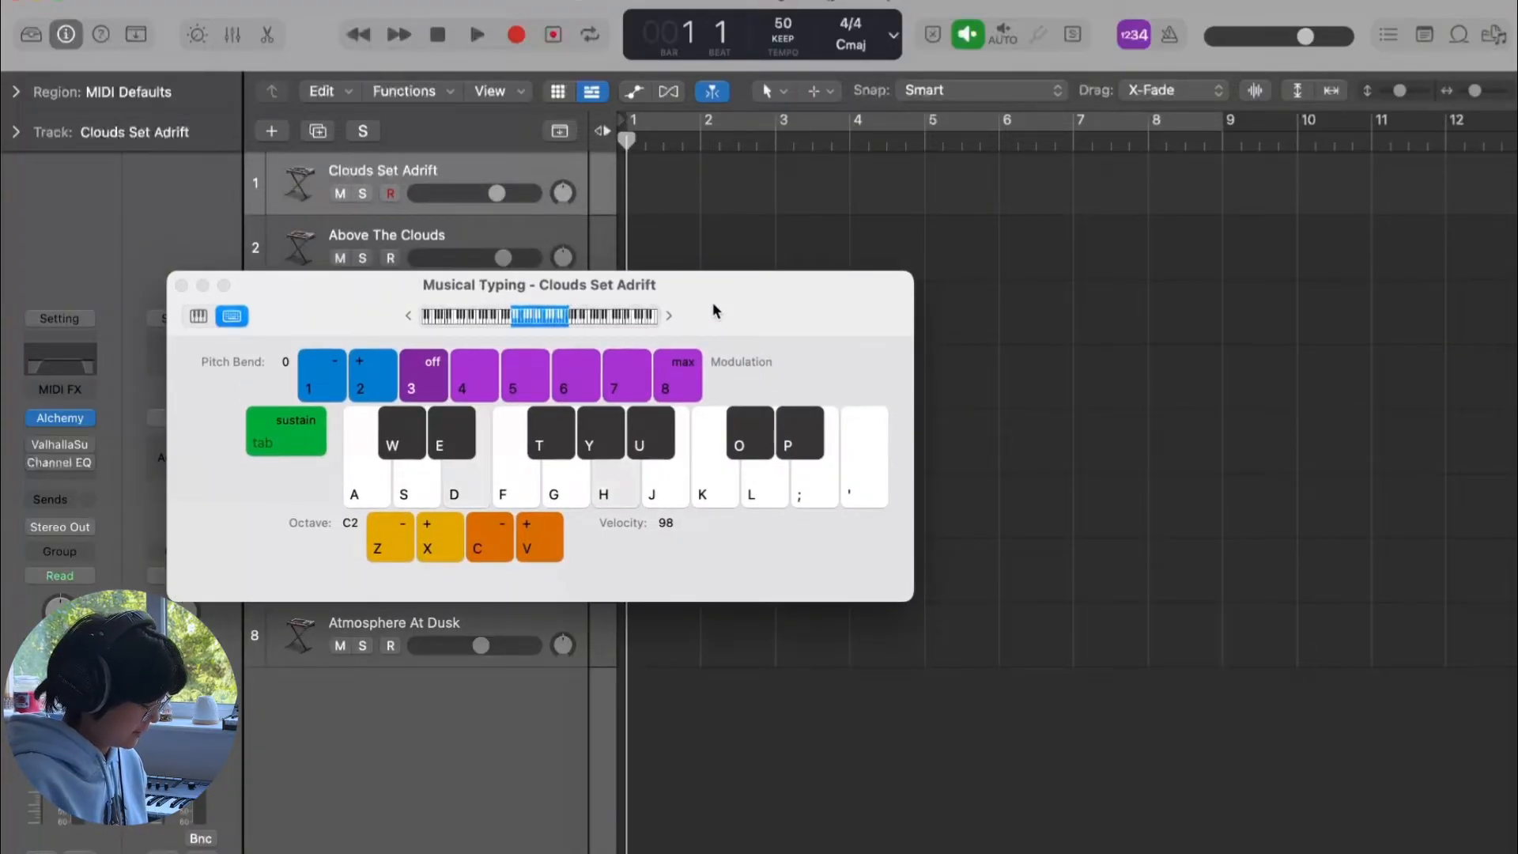
pyautogui.press('a')
pyautogui.press('h')
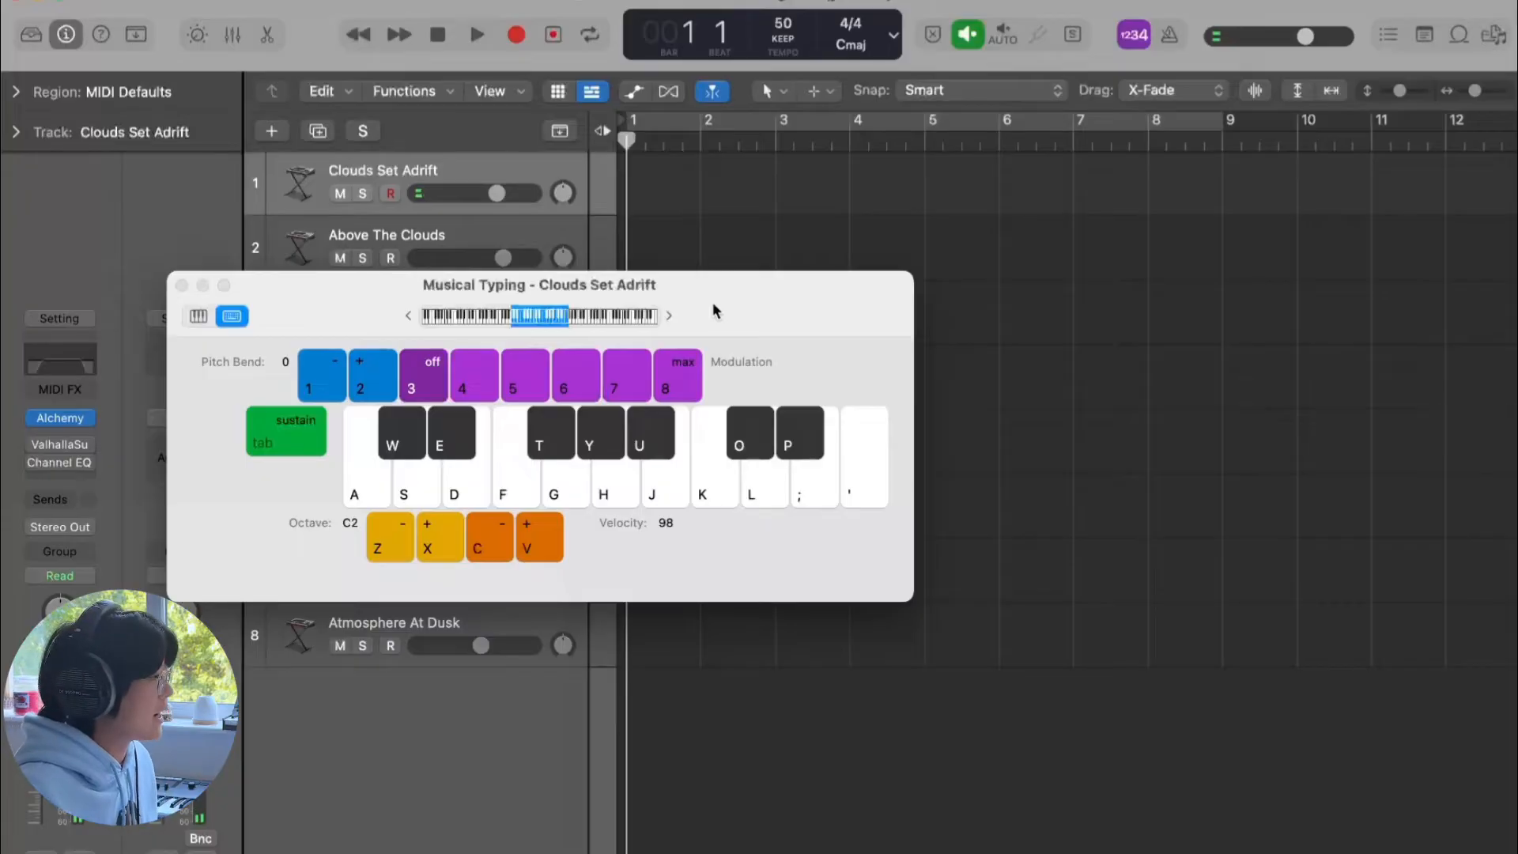
pyautogui.click(181, 286)
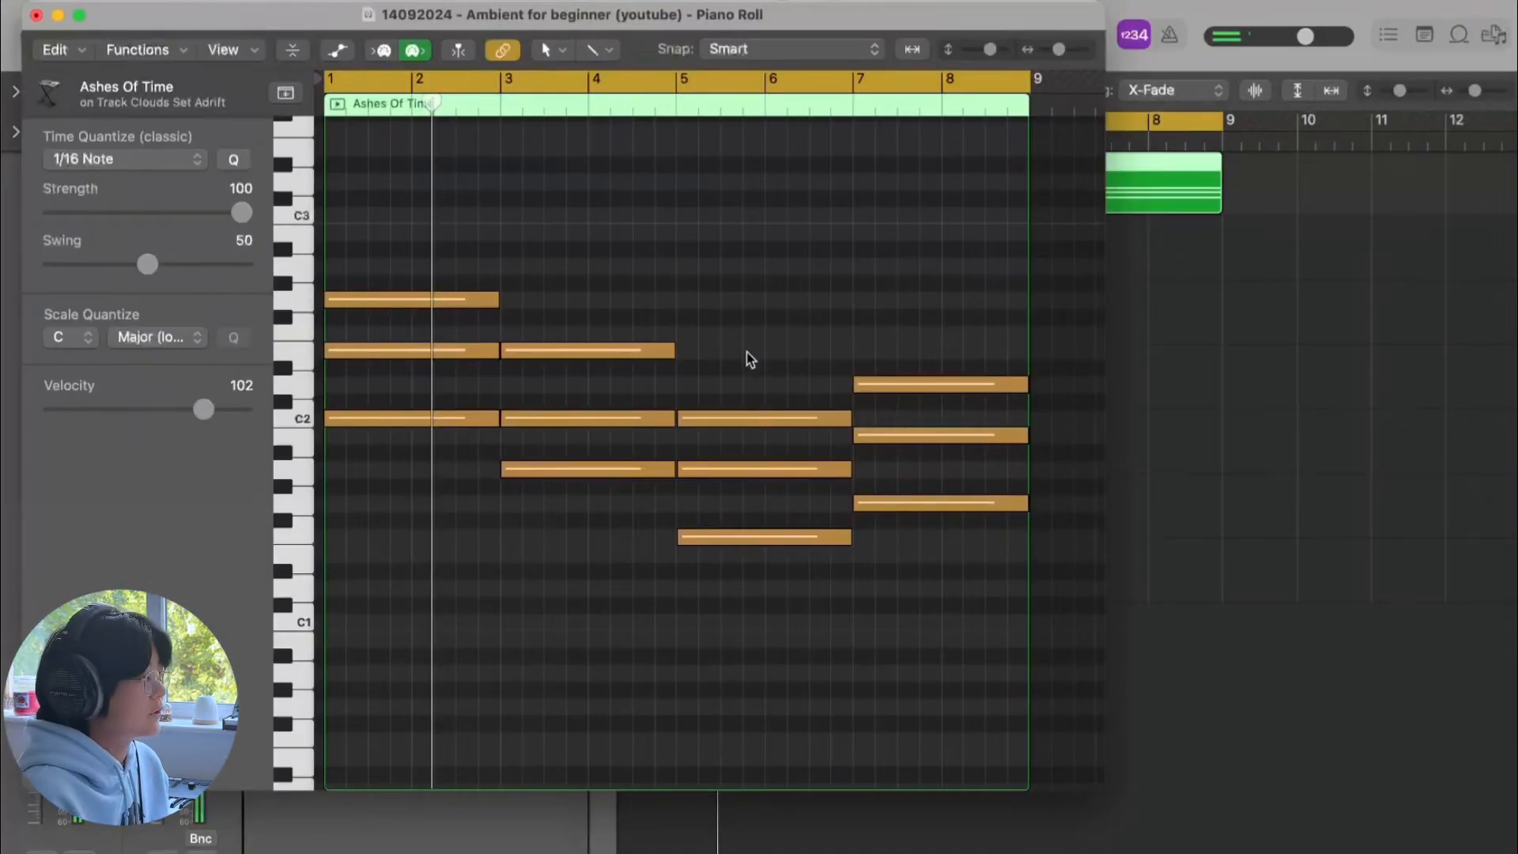
# Step: Select the notes of each of the four two-bar chords in the Ashes Of Time region, one chord after another
pyautogui.moveTo(402, 264); pyautogui.dragTo(403, 458)
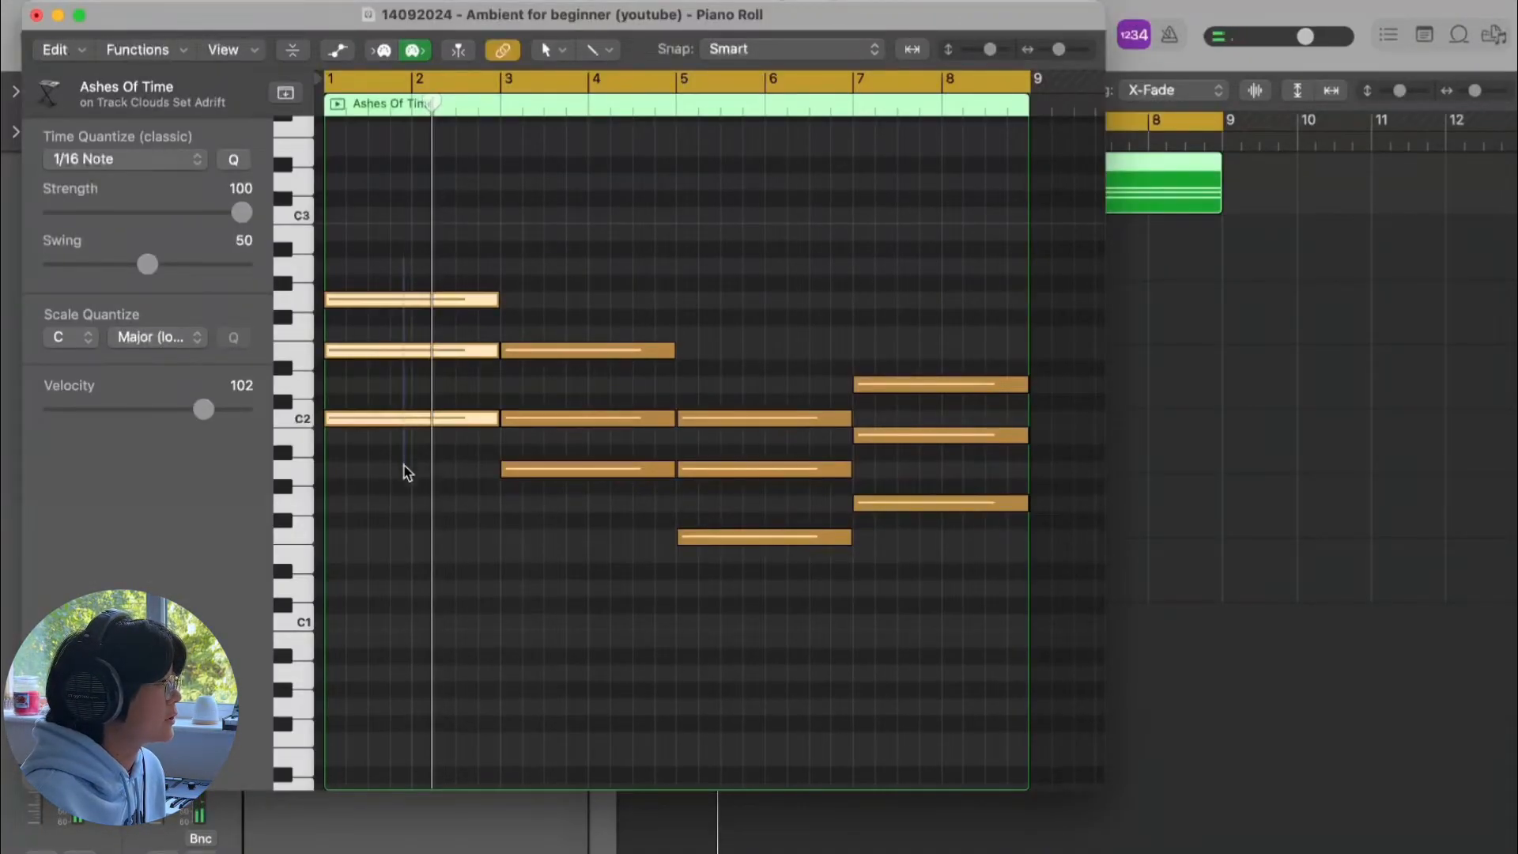
pyautogui.moveTo(562, 295); pyautogui.dragTo(571, 592)
pyautogui.moveTo(786, 351); pyautogui.dragTo(764, 660)
pyautogui.moveTo(953, 360); pyautogui.dragTo(950, 656)
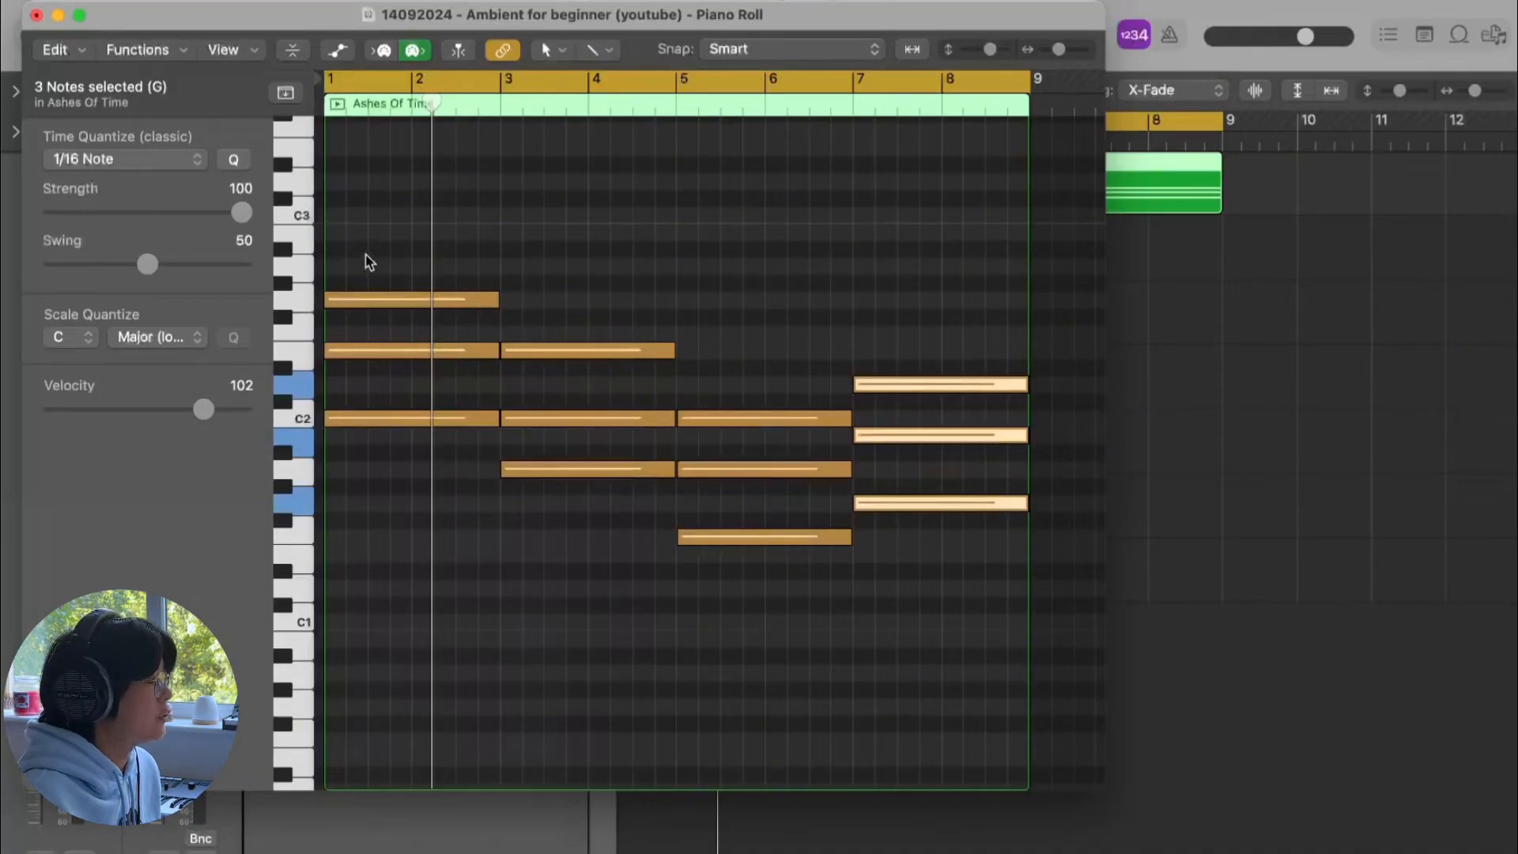
# Step: Play the Ashes Of Time chord region from the beginning
pyautogui.moveTo(472, 309)
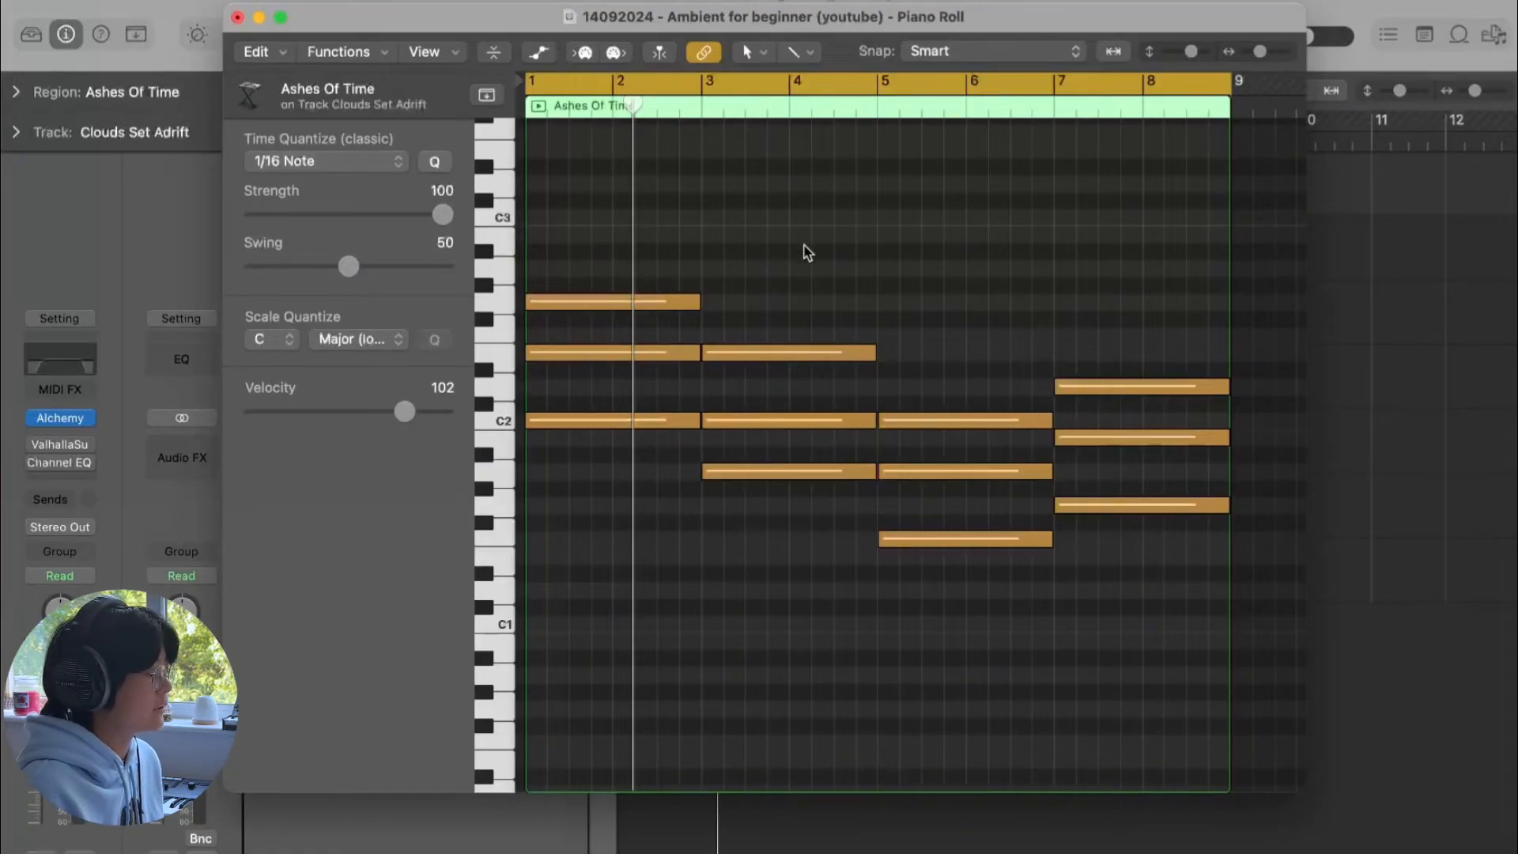
pyautogui.press('Return')
pyautogui.press('space')
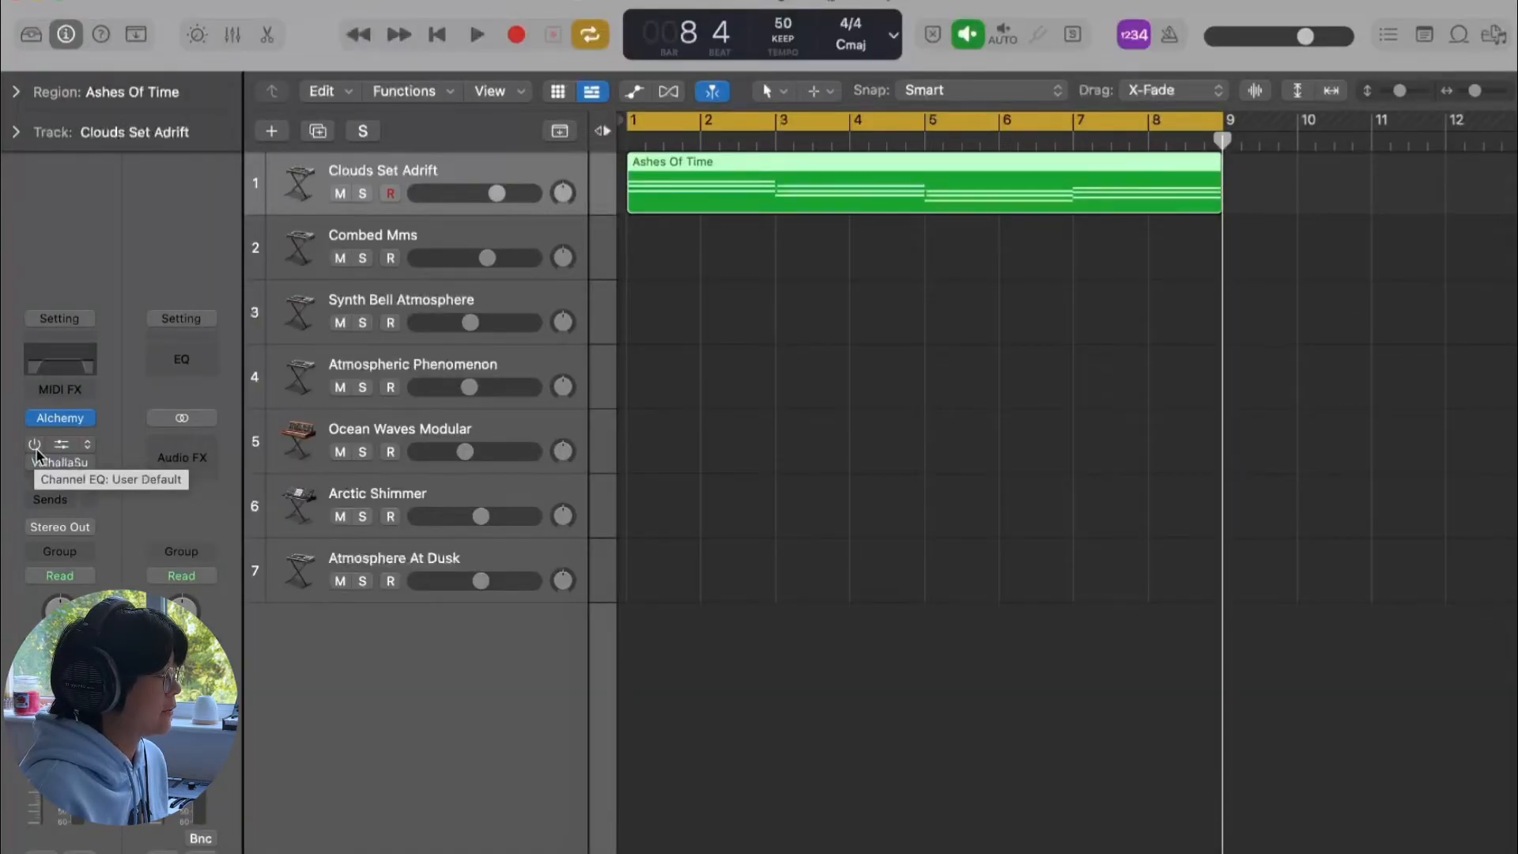
# Step: Switch off the high-cut band in the Clouds Set Adrift track's Channel EQ and play the region to examine its spectrum
pyautogui.click(55, 447)
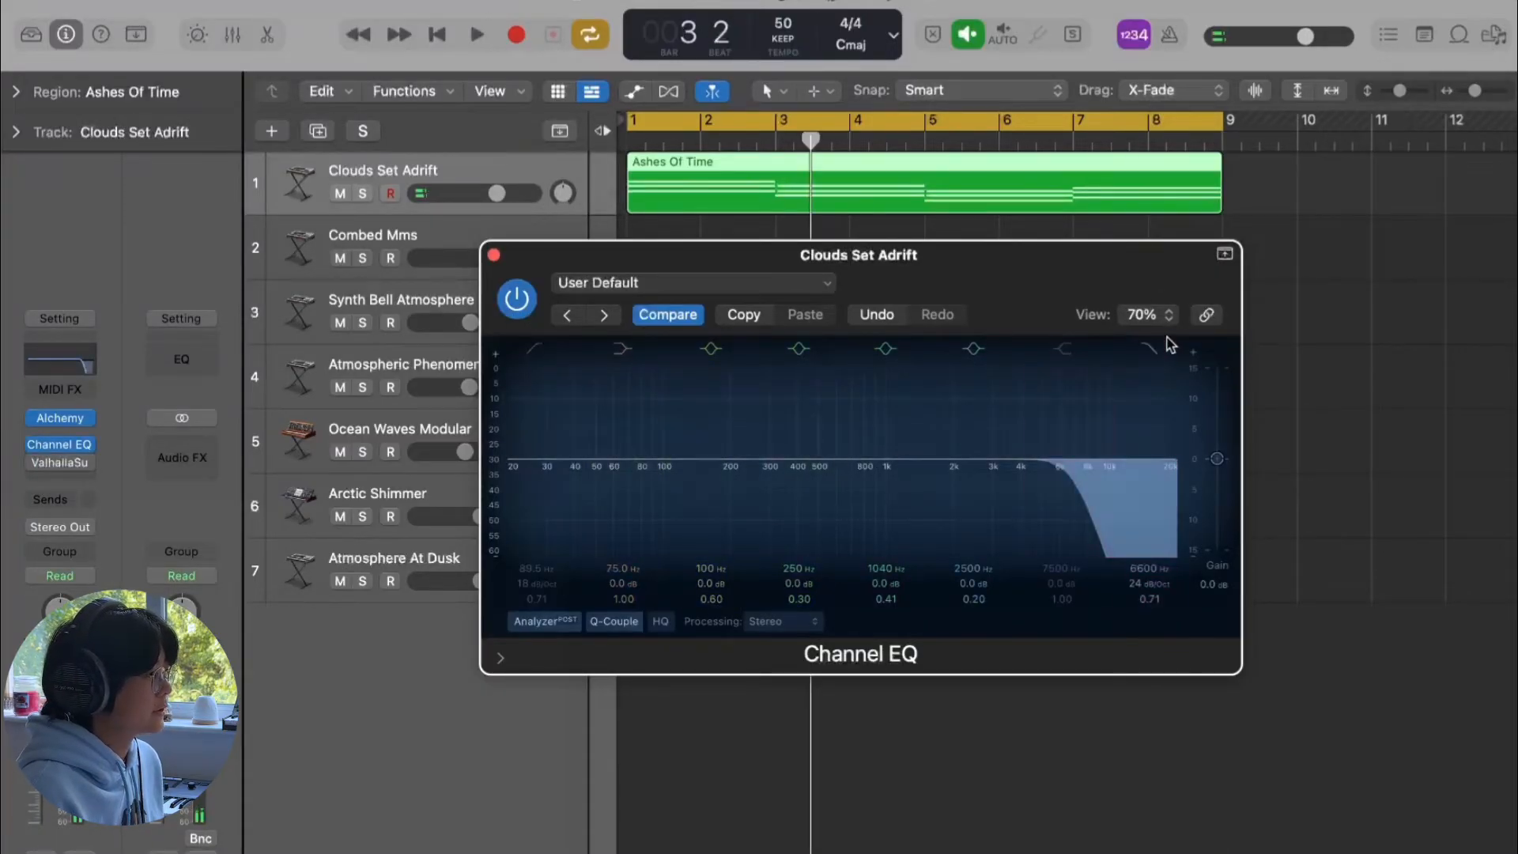
pyautogui.click(1156, 346)
pyautogui.press('space')
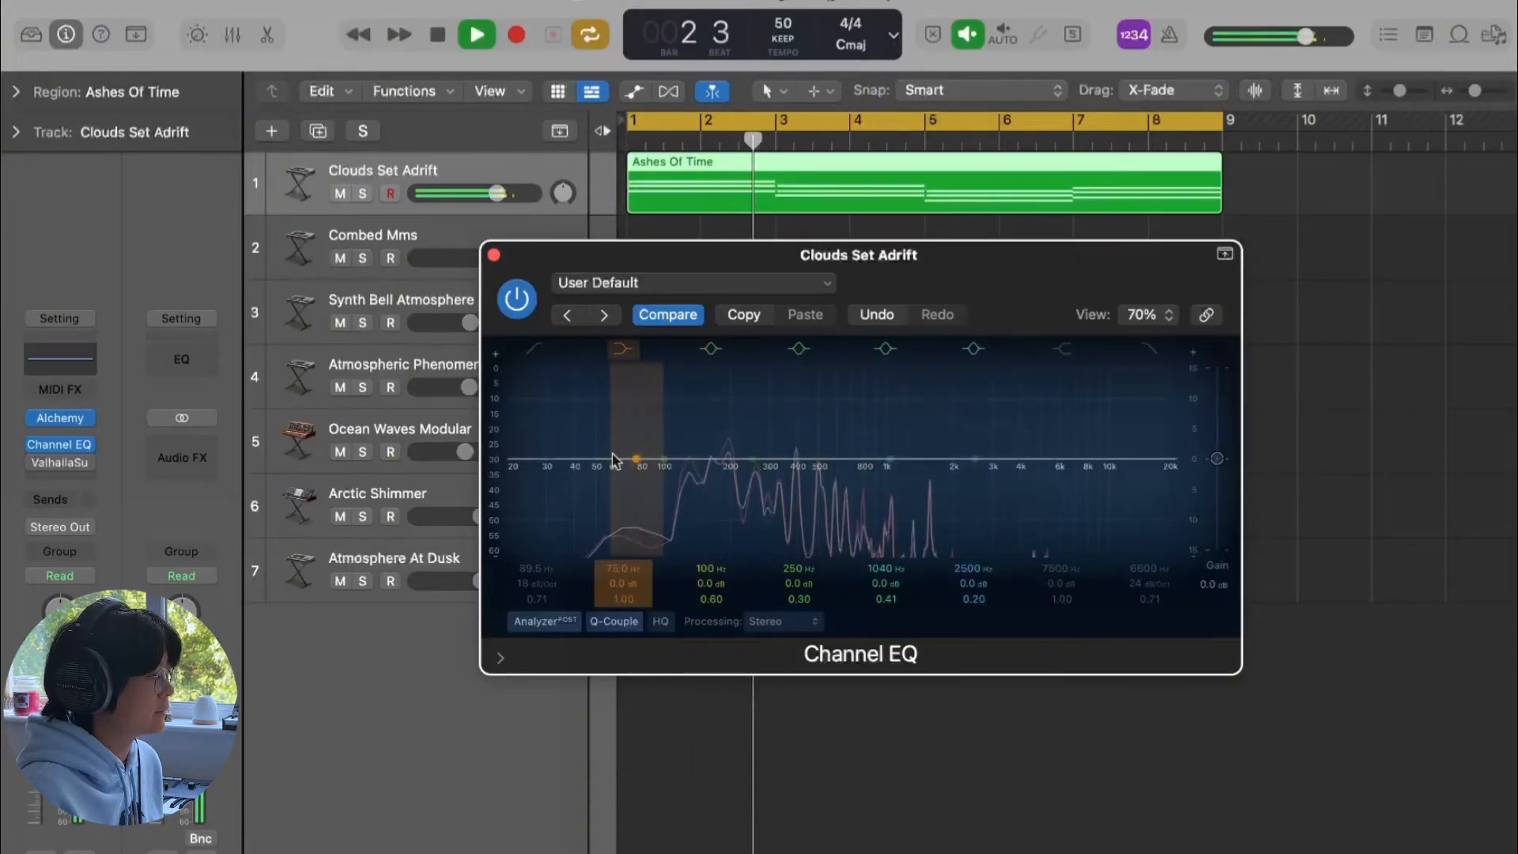
pyautogui.press('space')
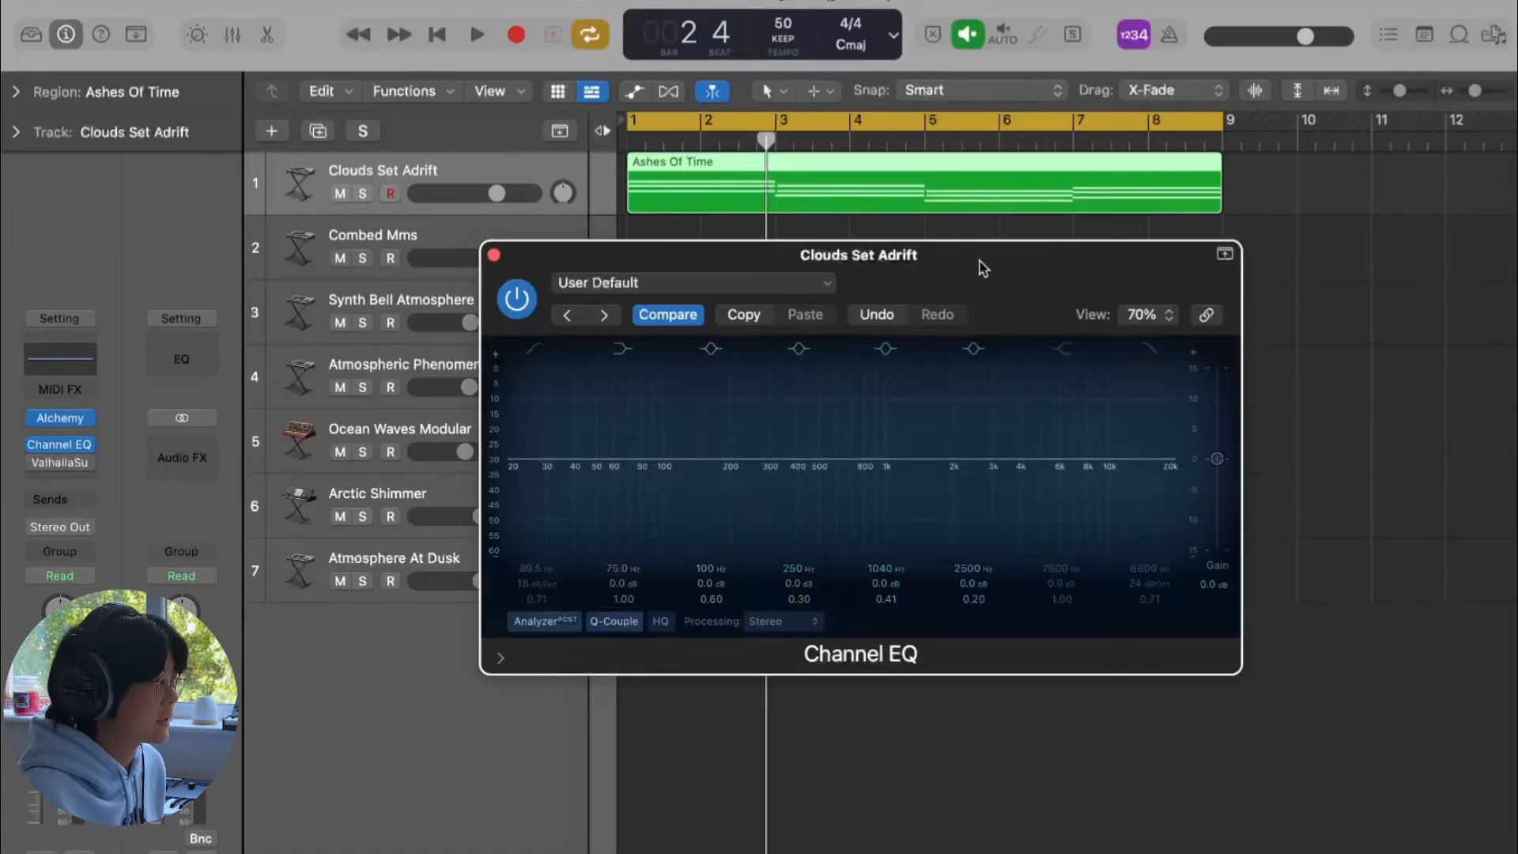
# Step: Play the region and switch on the low-cut band at 90.5 Hz and the high-cut band at 6600 Hz in the Clouds Set Adrift Channel EQ
pyautogui.press('space')
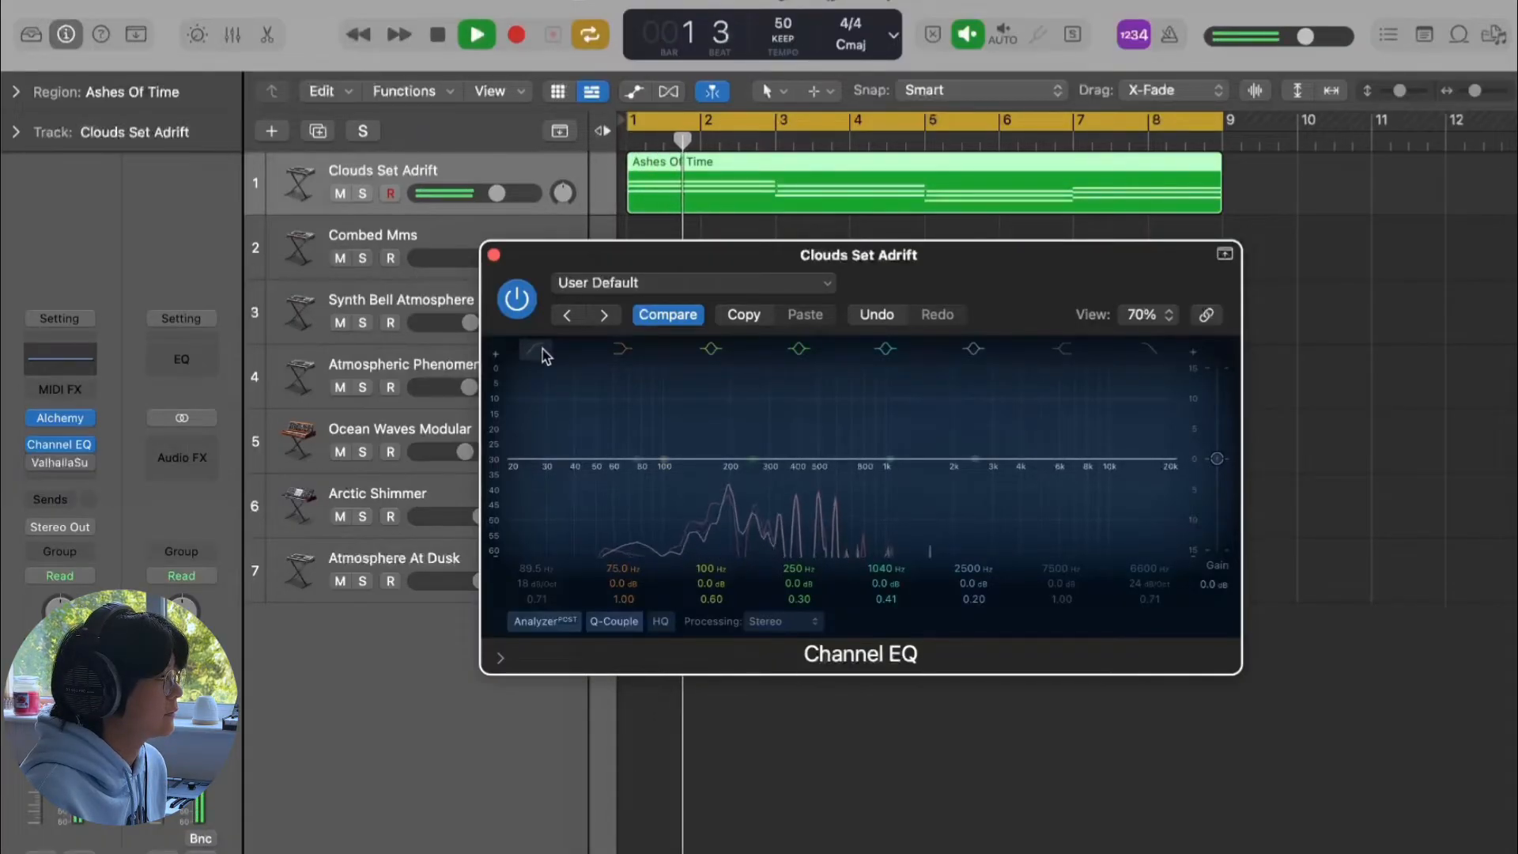
pyautogui.click(542, 353)
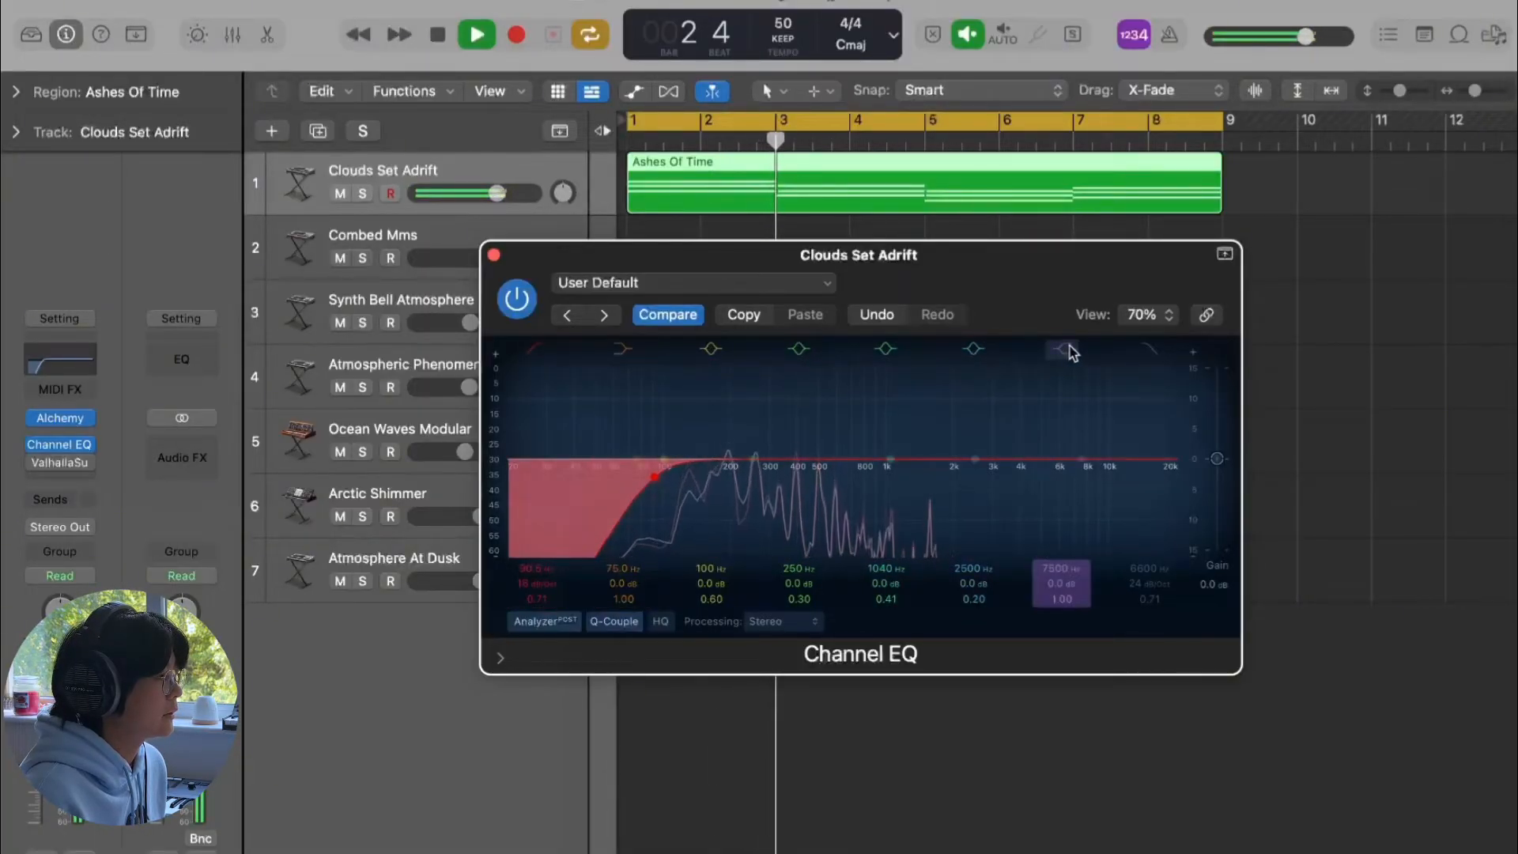
pyautogui.click(1146, 349)
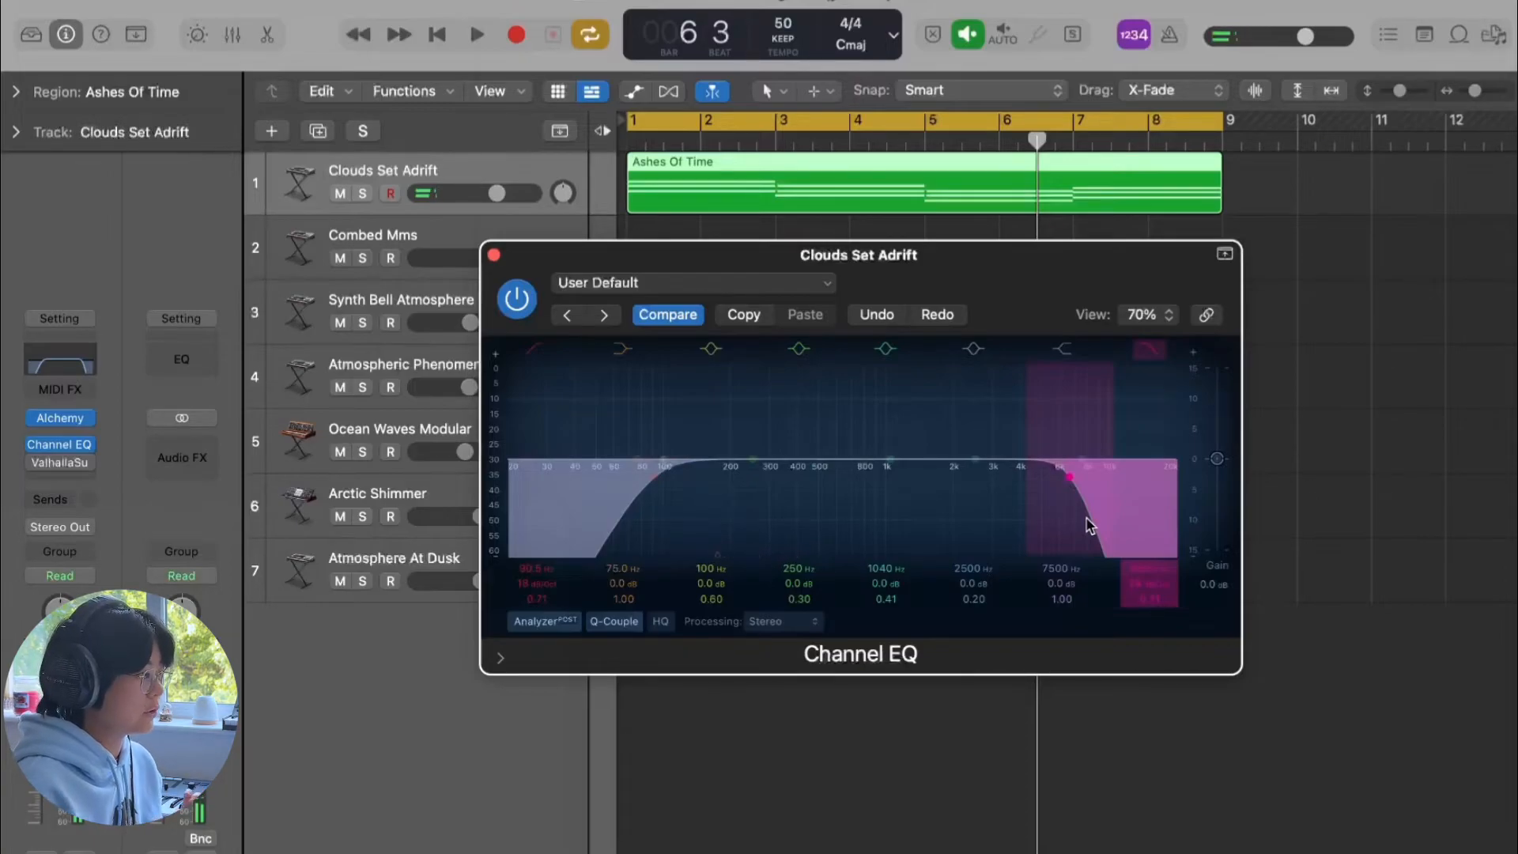
# Step: Try lowering the high-cut band to about 1480 Hz, listen to the chords with it, and undo the change
pyautogui.moveTo(1090, 526); pyautogui.dragTo(945, 522)
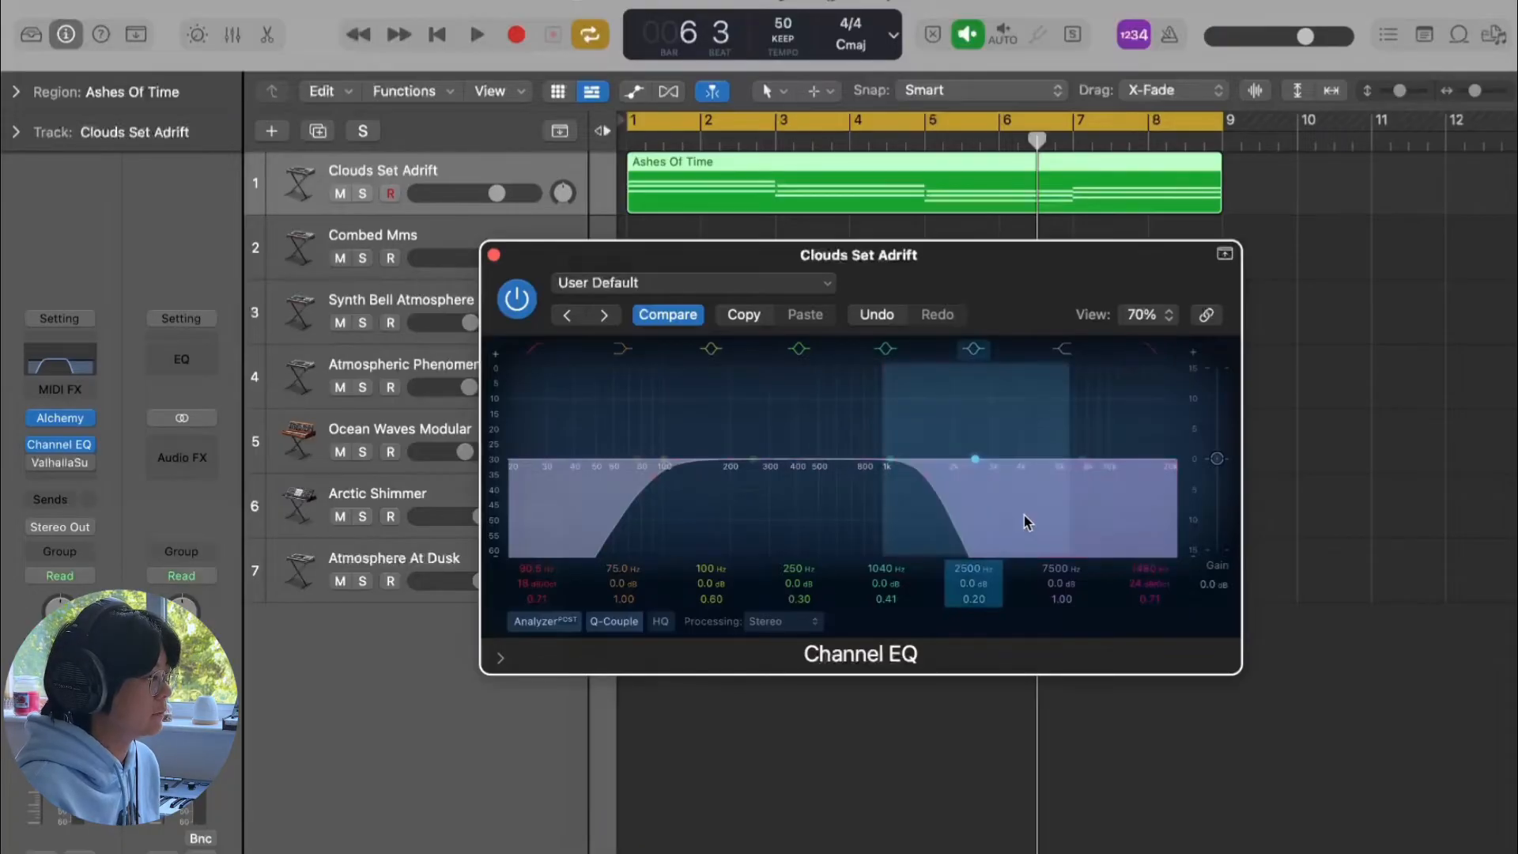
pyautogui.press('space')
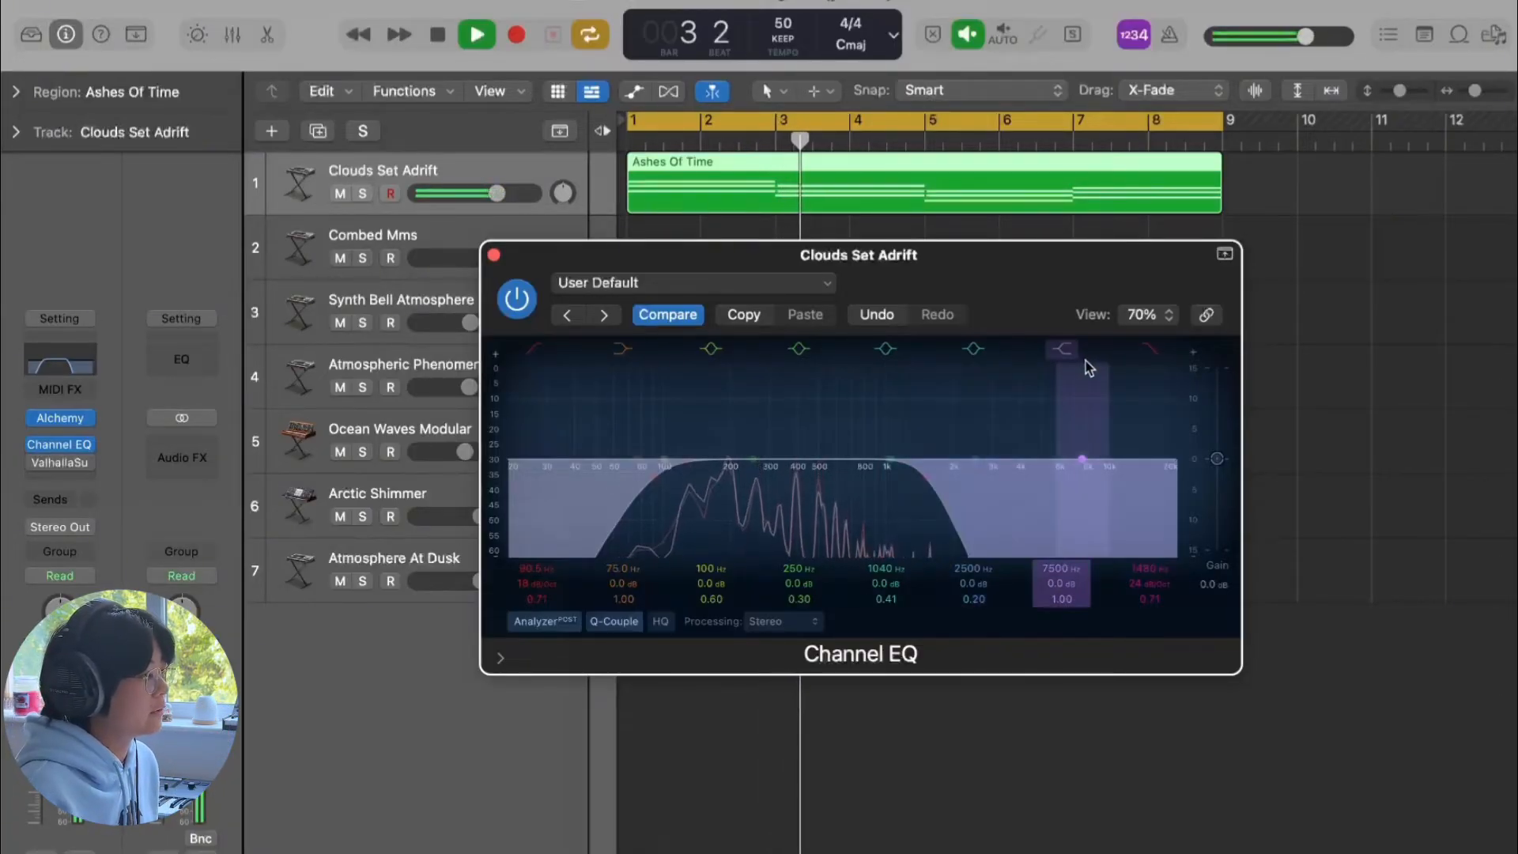
pyautogui.click(878, 315)
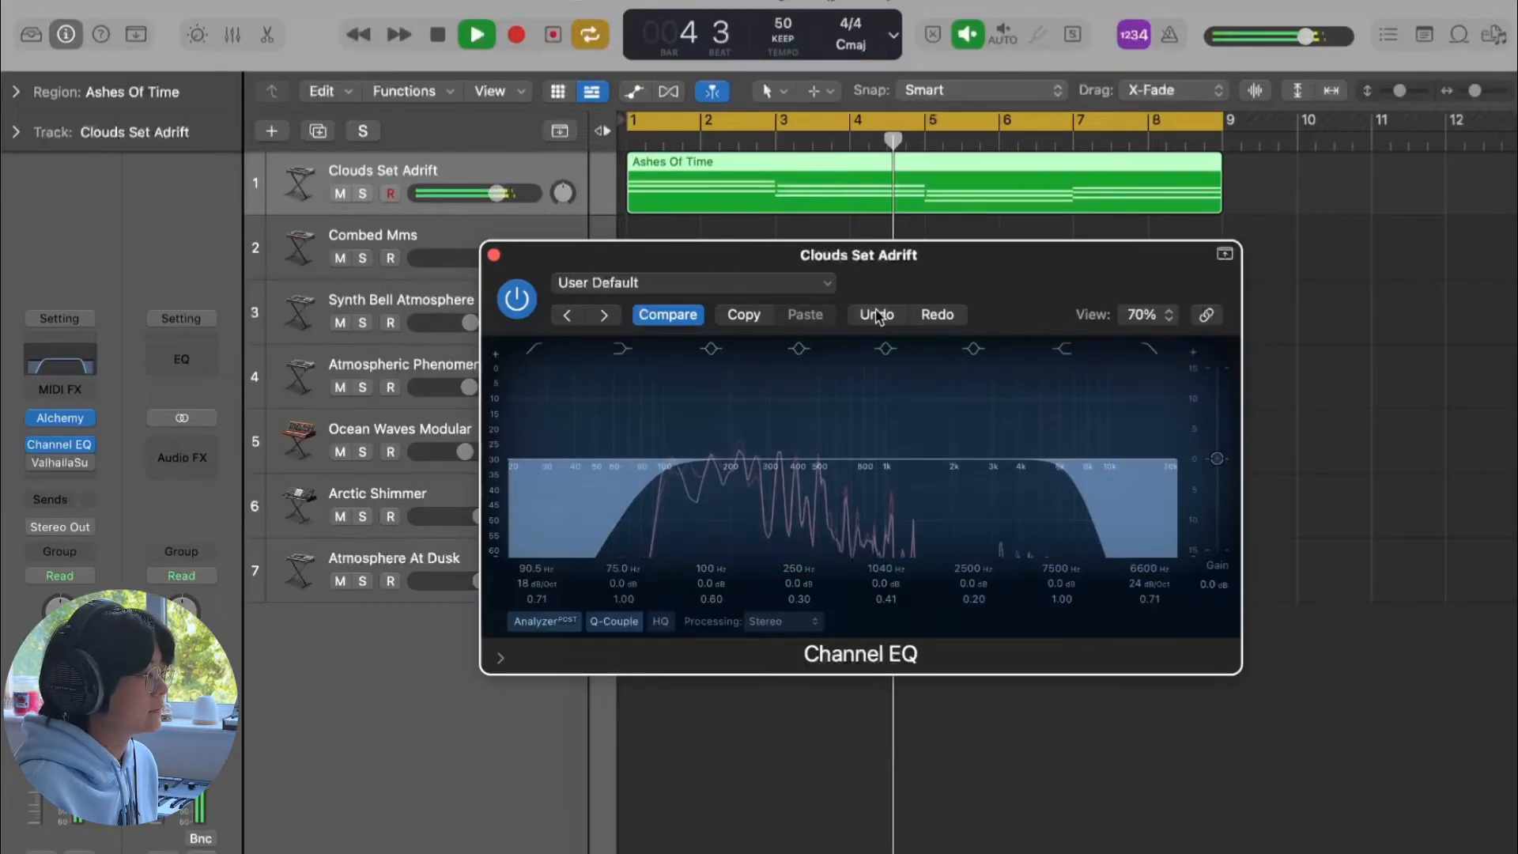
# Step: Enable the ValhallaSupermassive reverb on the Clouds Set Adrift track, play the chords through it and close the plug-in window
pyautogui.press('space')
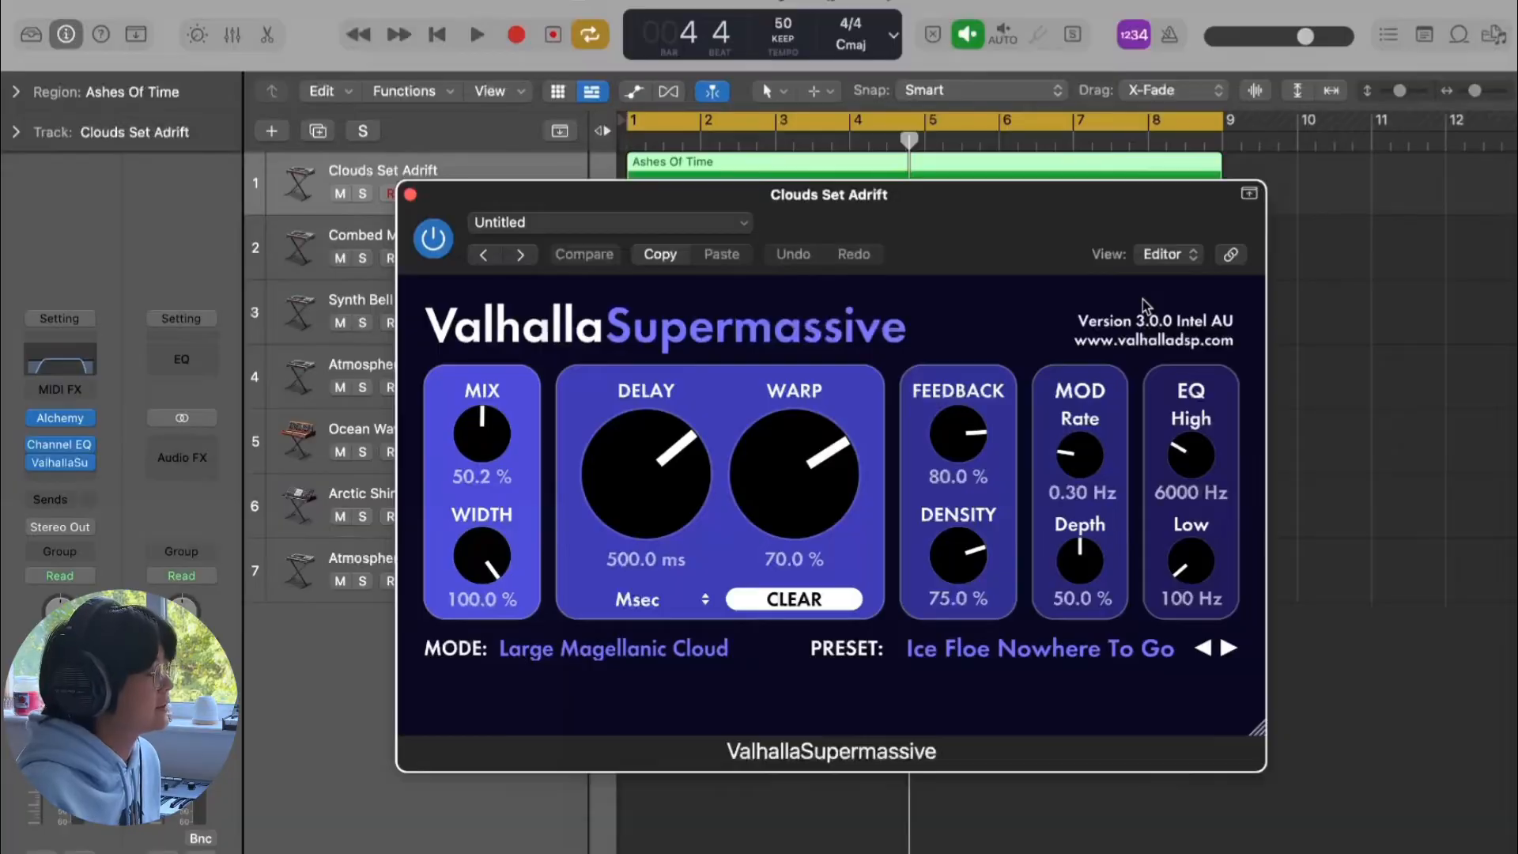
pyautogui.moveTo(1037, 248); pyautogui.dragTo(1037, 310)
pyautogui.press('space')
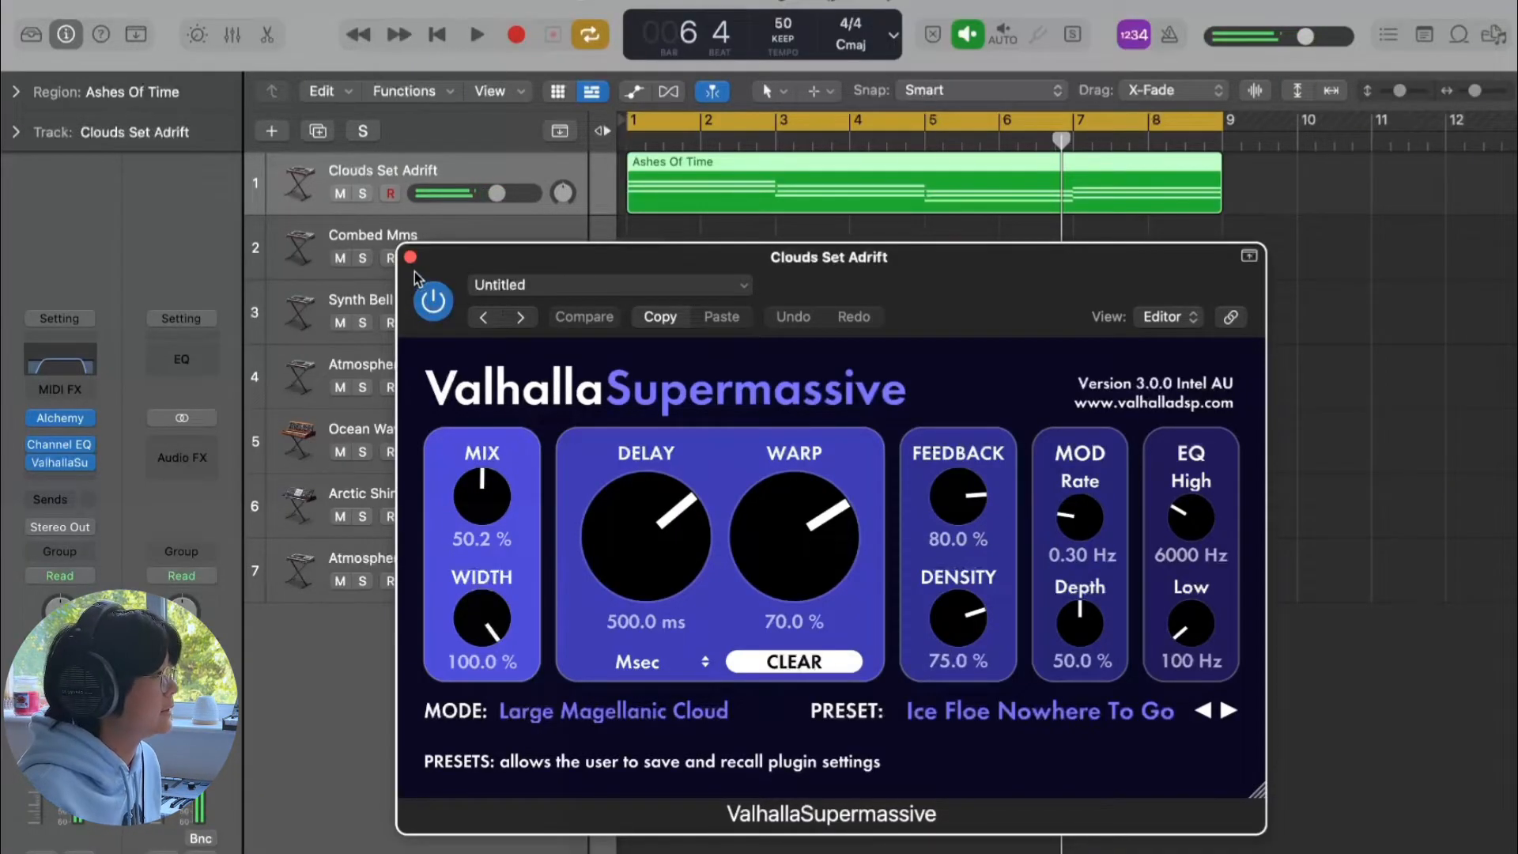
pyautogui.click(410, 257)
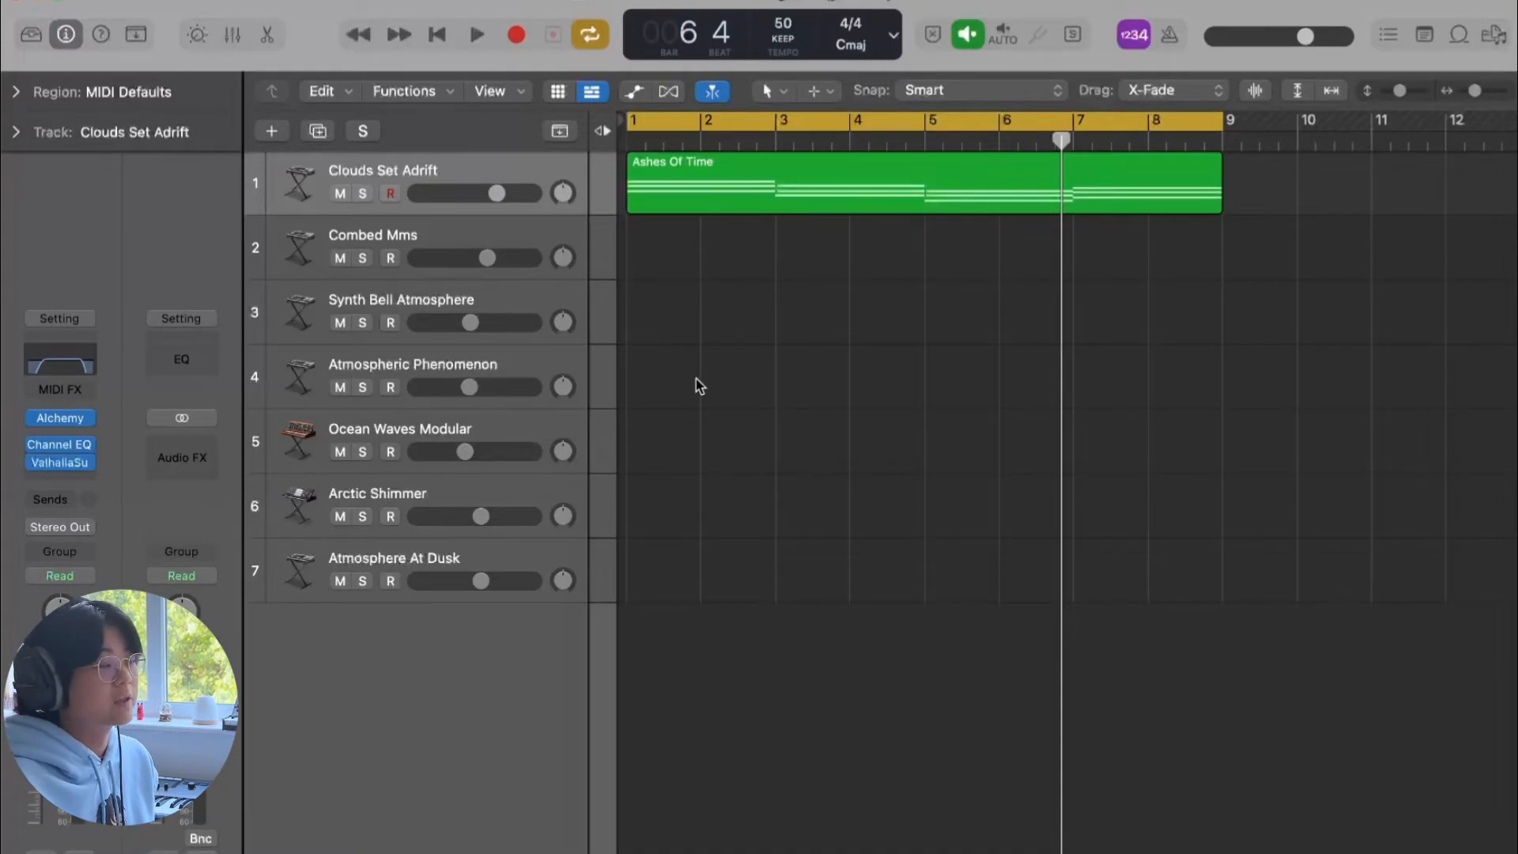
# Step: Copy the Ashes Of Time region onto the Combed Mms track and play both layers, muting and unmuting Combed Mms to compare
pyautogui.click(1020, 219)
pyautogui.moveTo(786, 188); pyautogui.dragTo(783, 250)
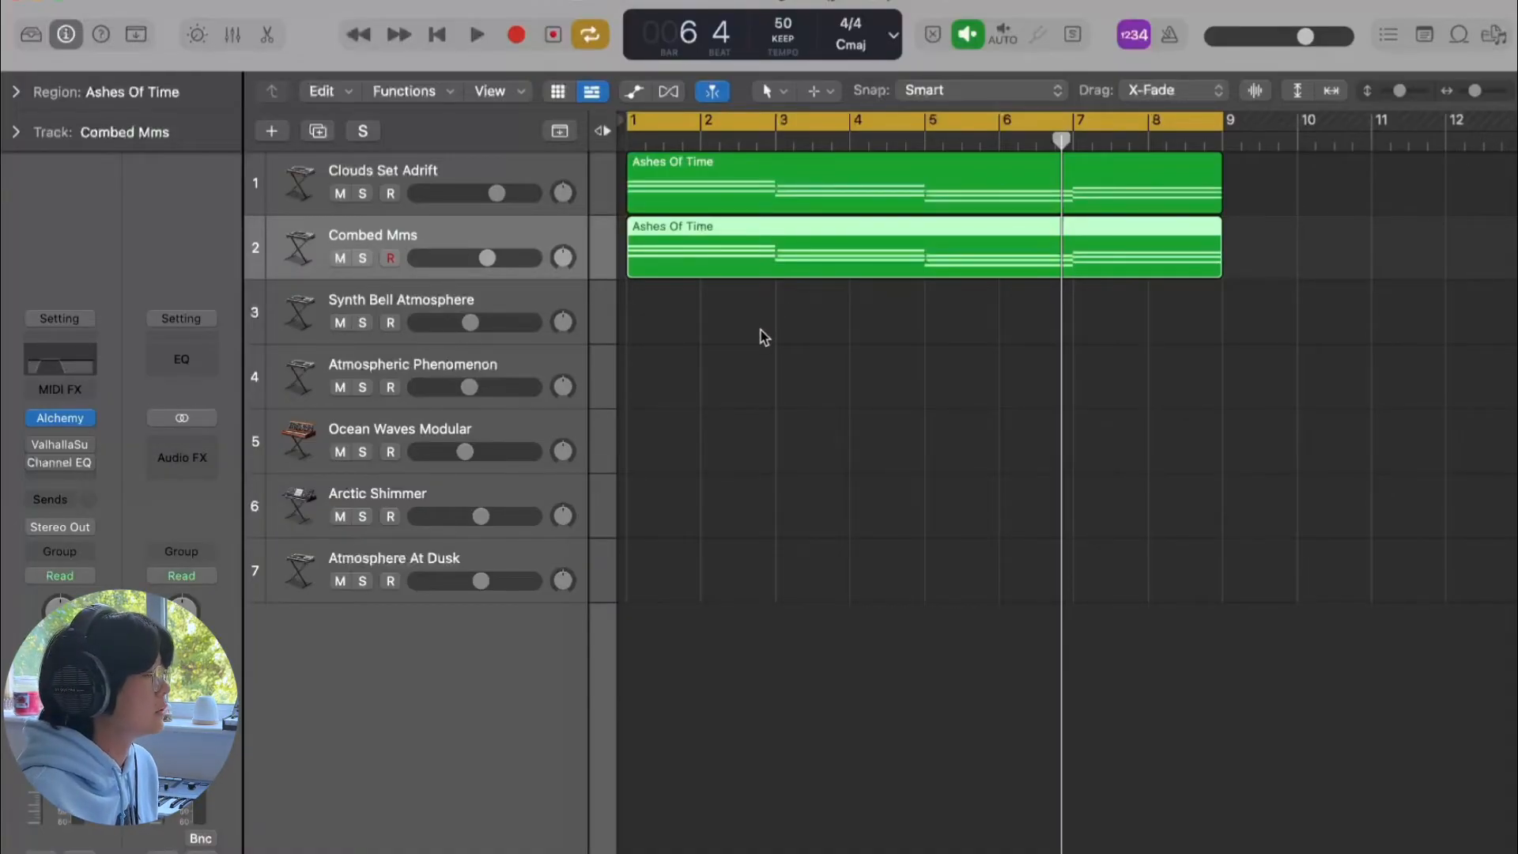
pyautogui.press('space')
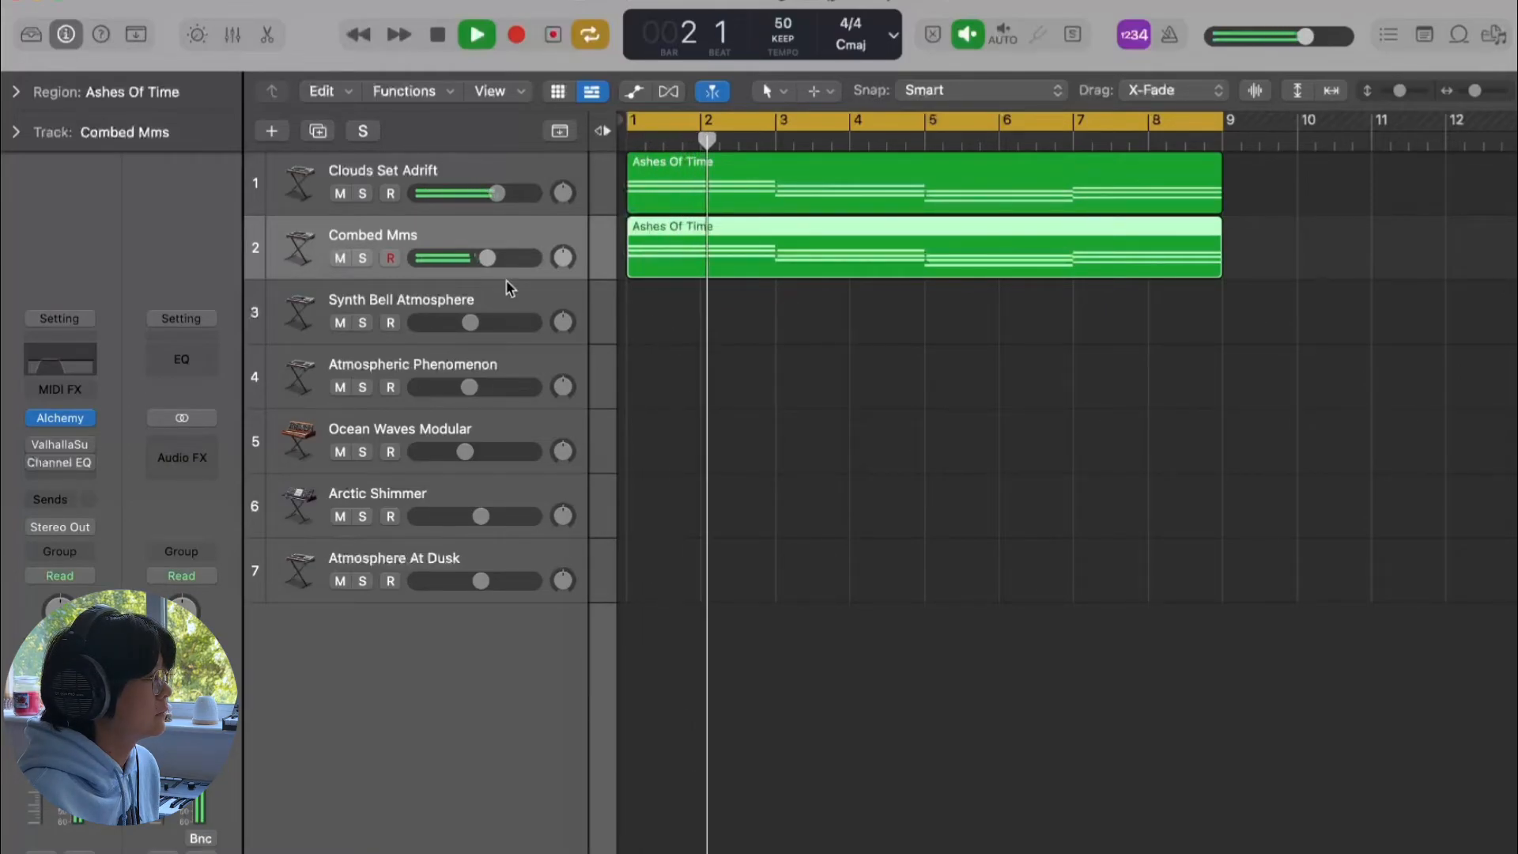
pyautogui.click(341, 258)
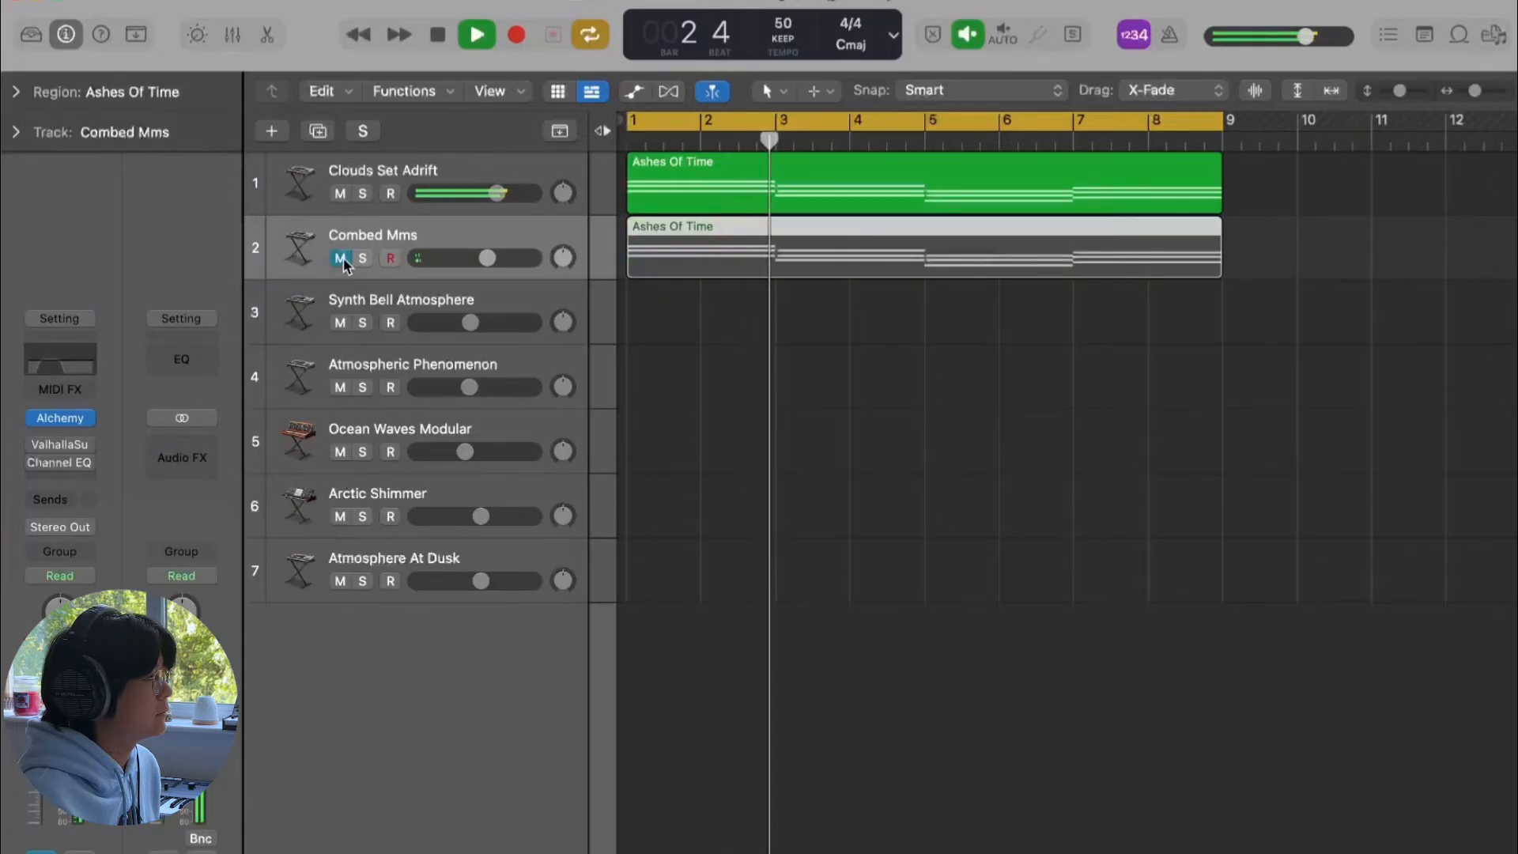
pyautogui.click(342, 258)
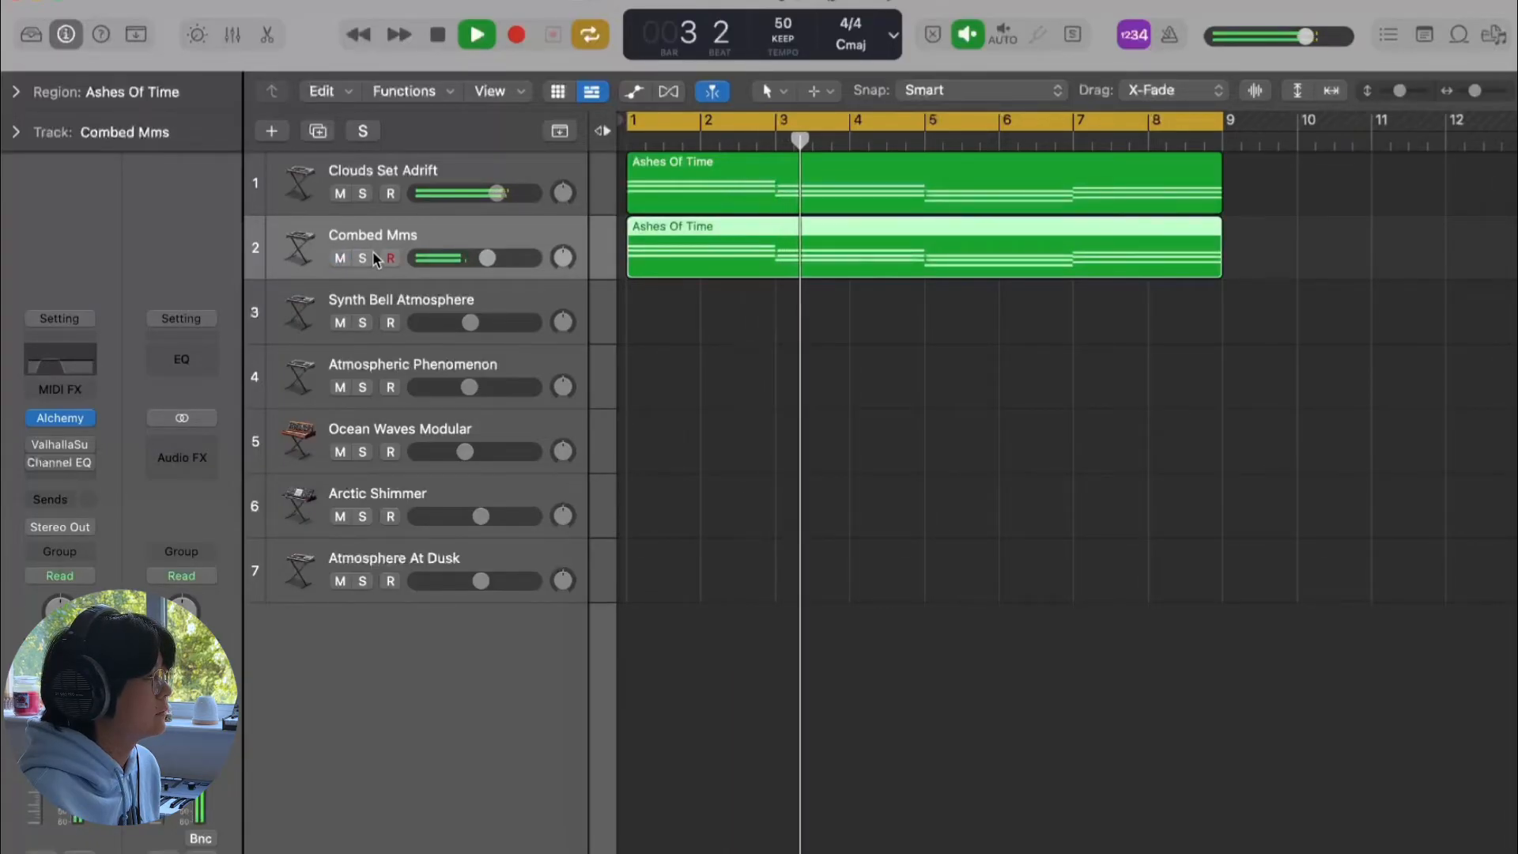
# Step: Solo the Combed Mms track, enable its Channel EQ and set the high-cut band to 760 Hz
pyautogui.click(365, 258)
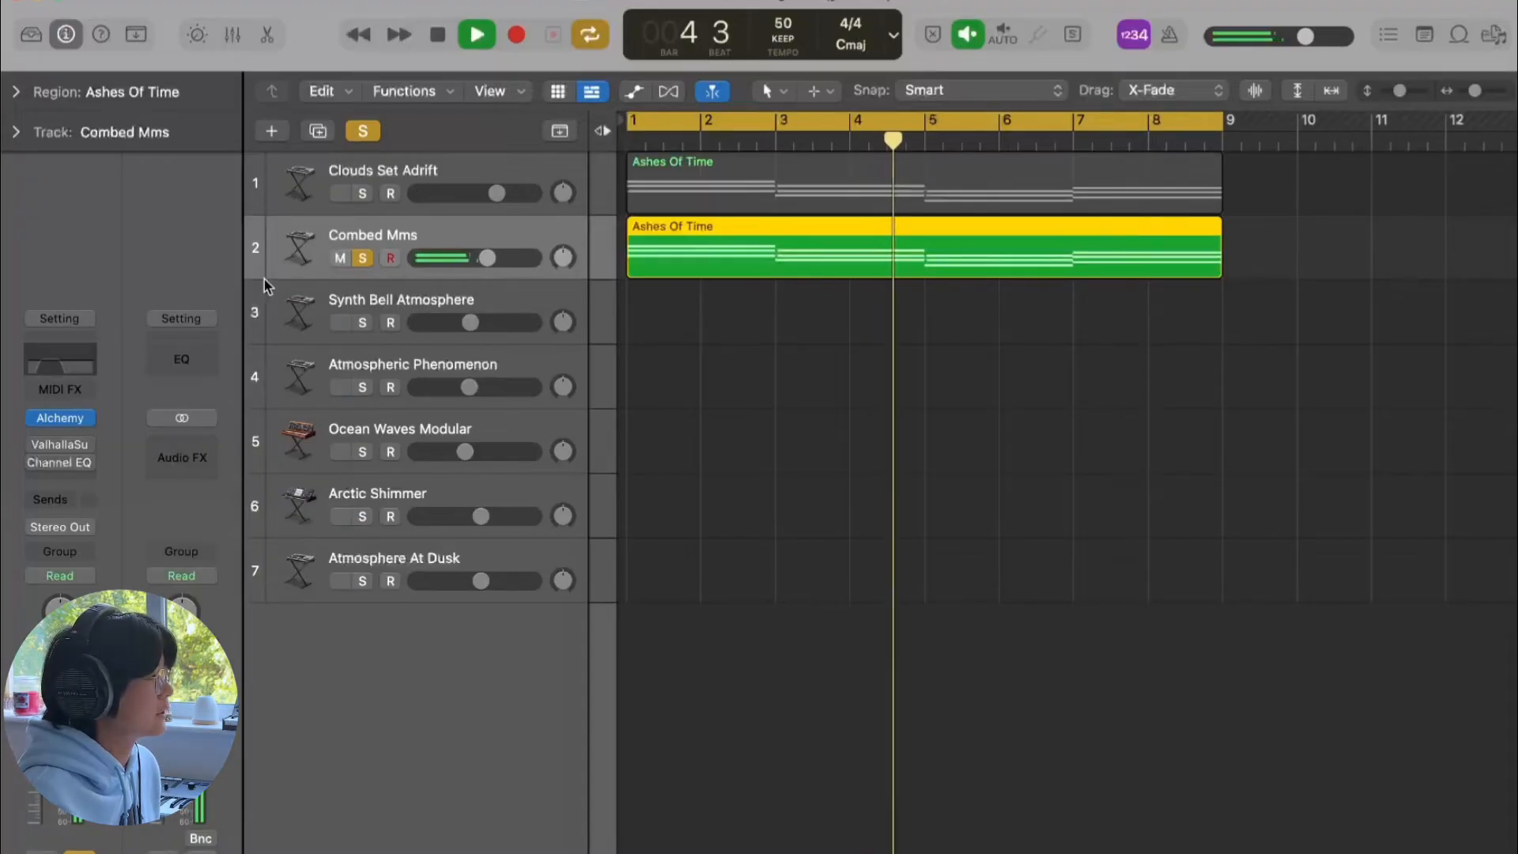
pyautogui.click(57, 370)
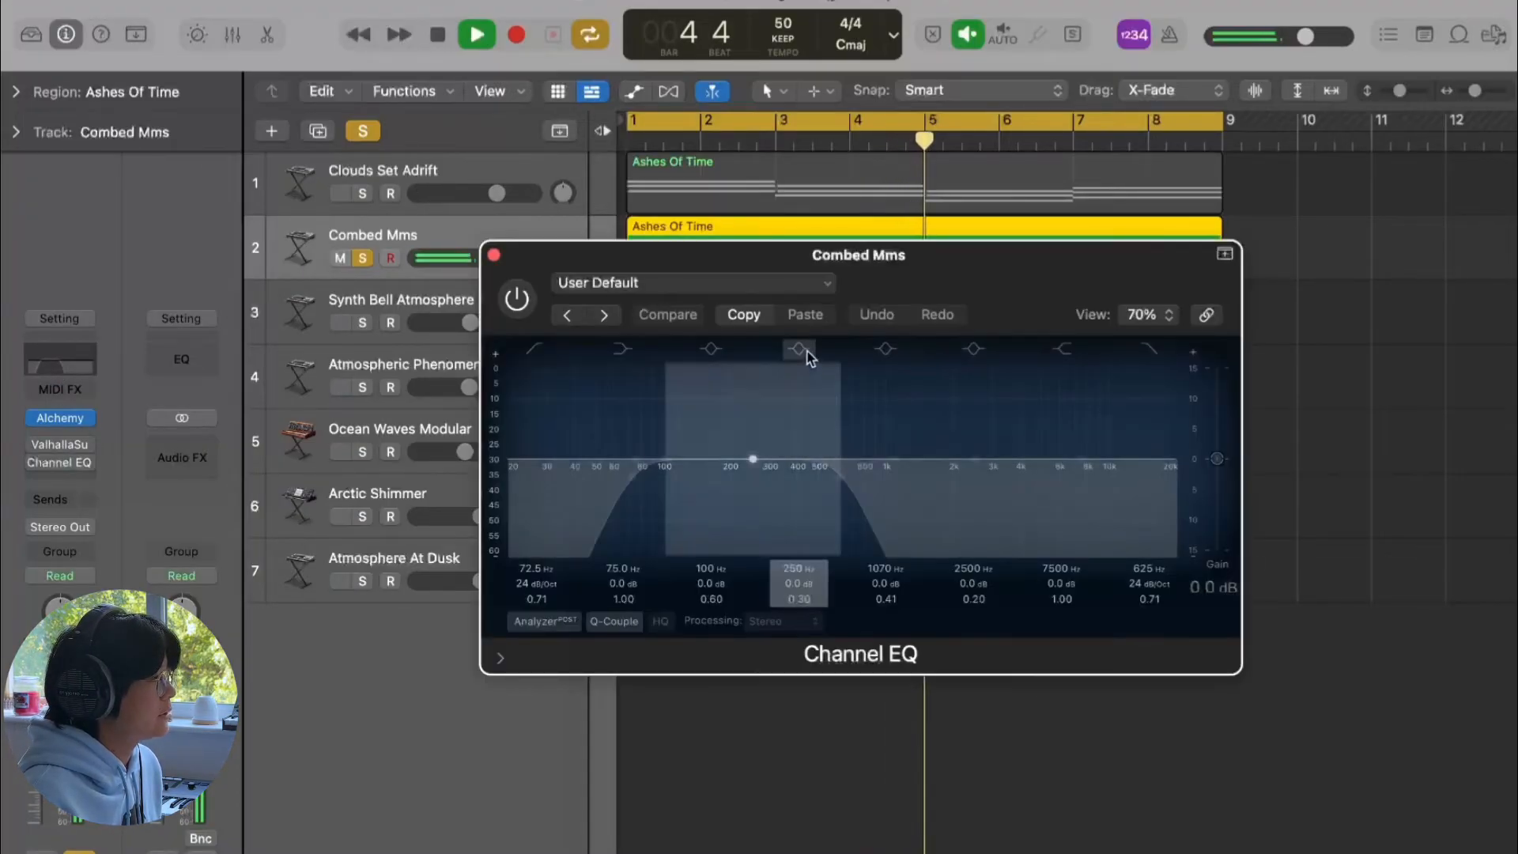
pyautogui.click(509, 310)
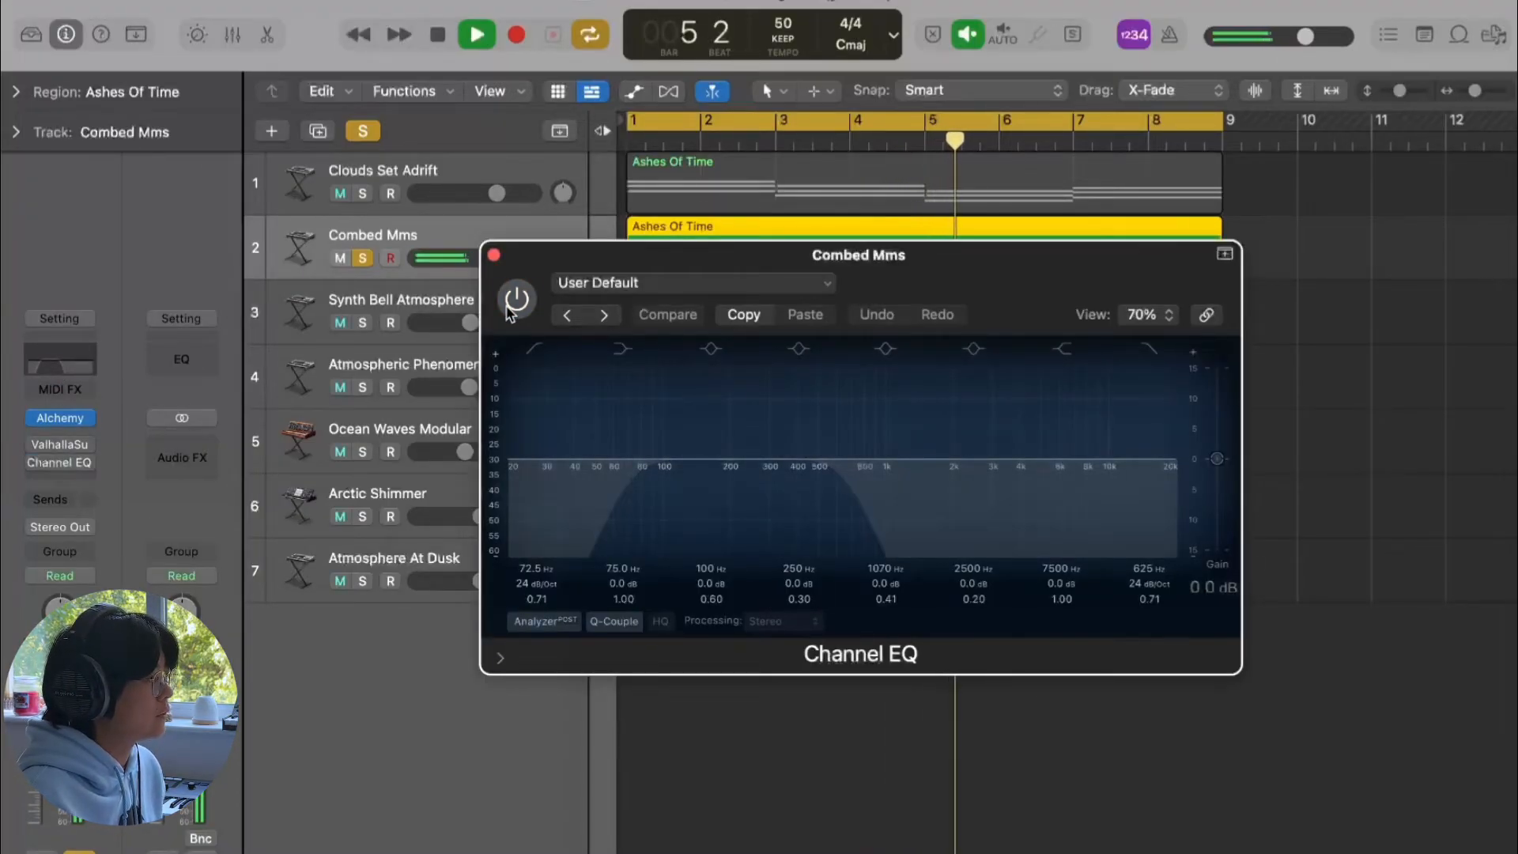
pyautogui.moveTo(949, 514); pyautogui.dragTo(884, 518)
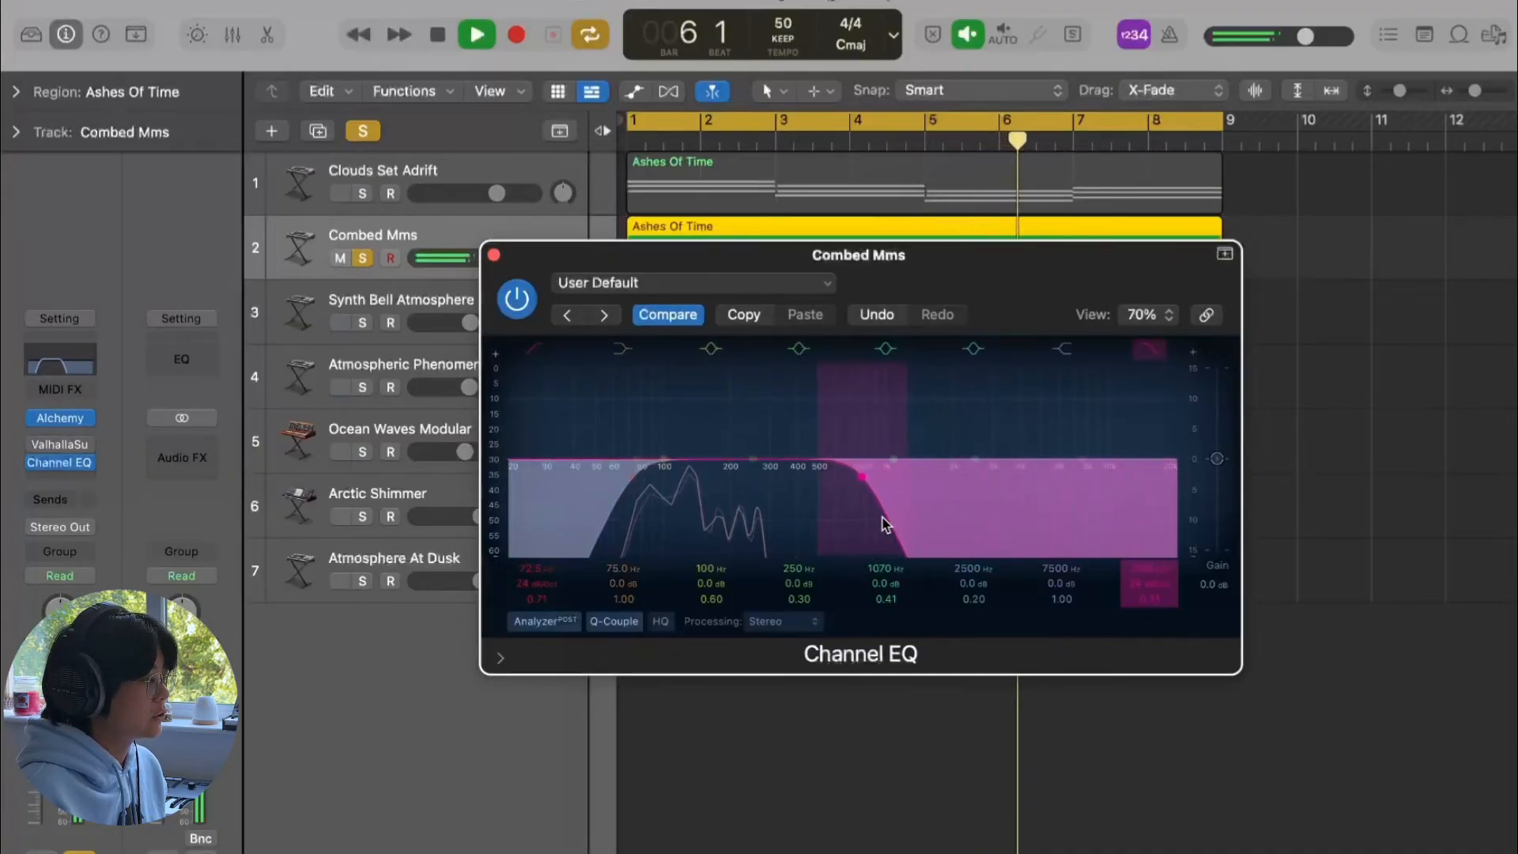
# Step: Solo Clouds Set Adrift as well, compare the mix with the Combed Mms Channel EQ off and on, and end playback with the plug-in closed
pyautogui.click(367, 190)
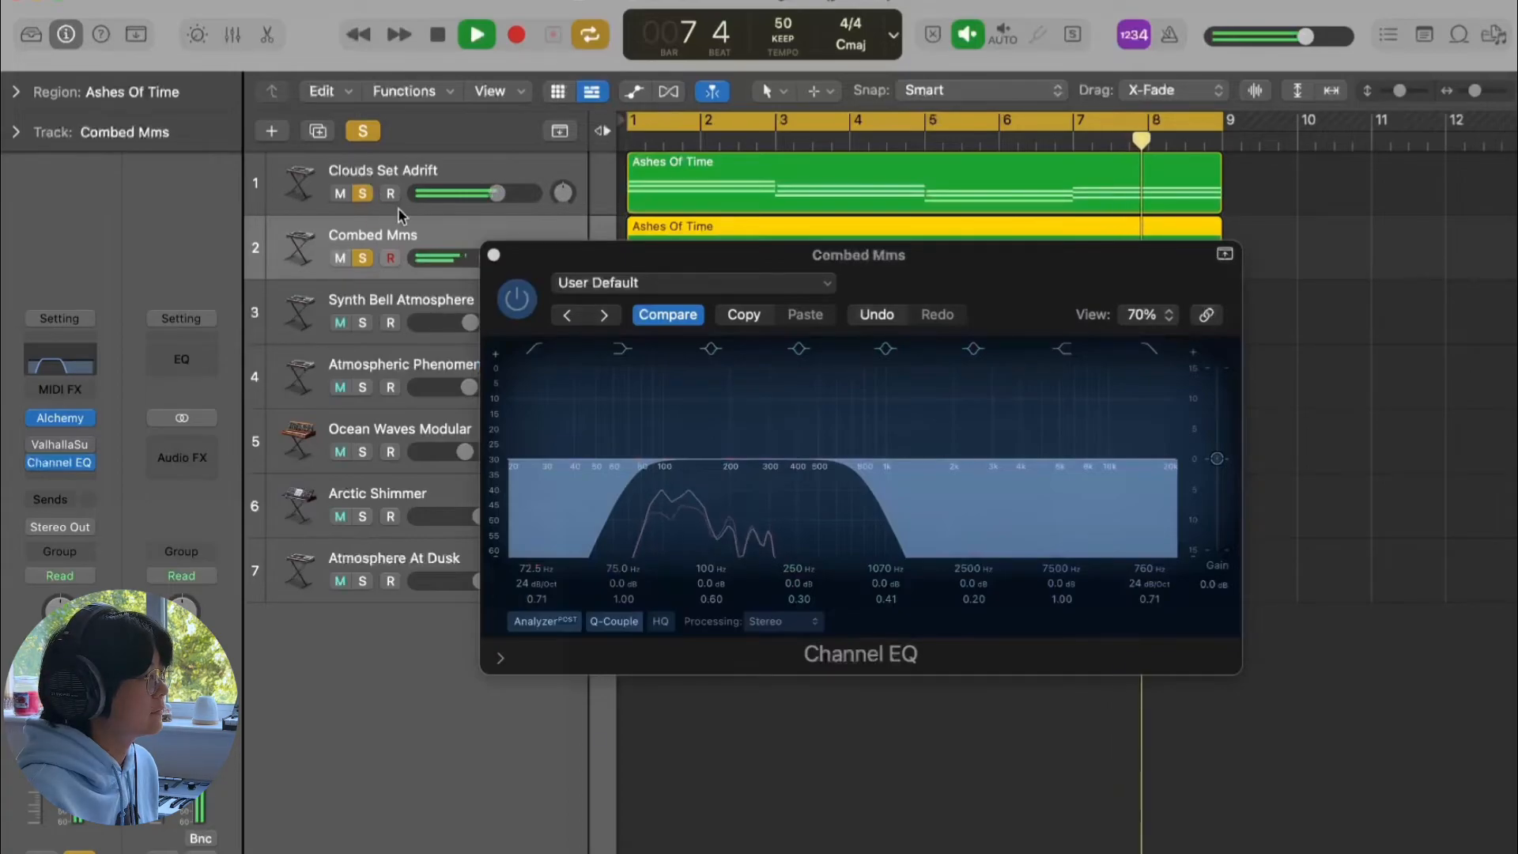
pyautogui.click(517, 298)
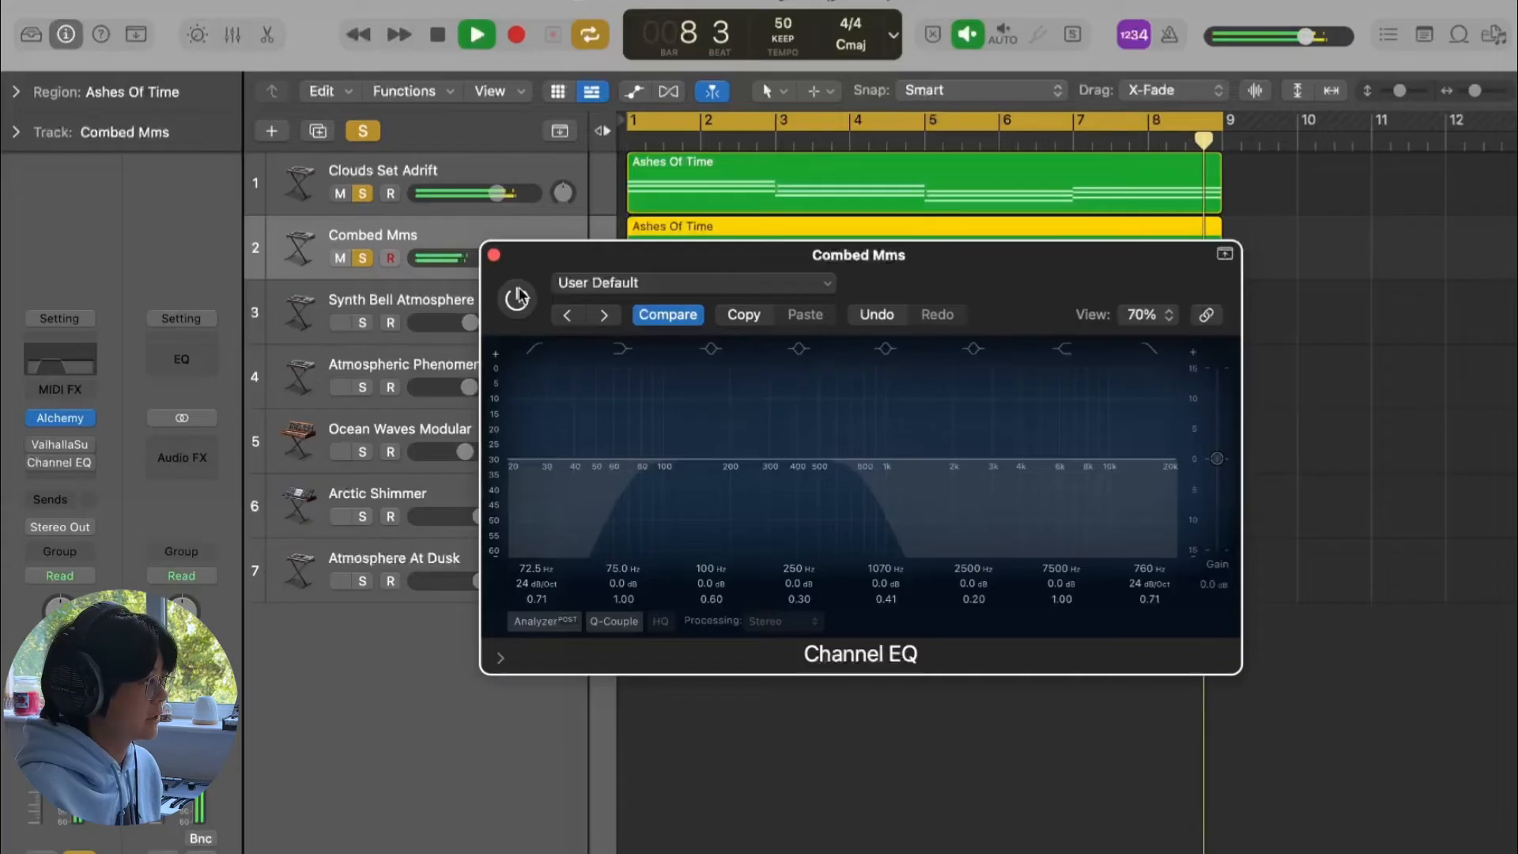
pyautogui.click(517, 298)
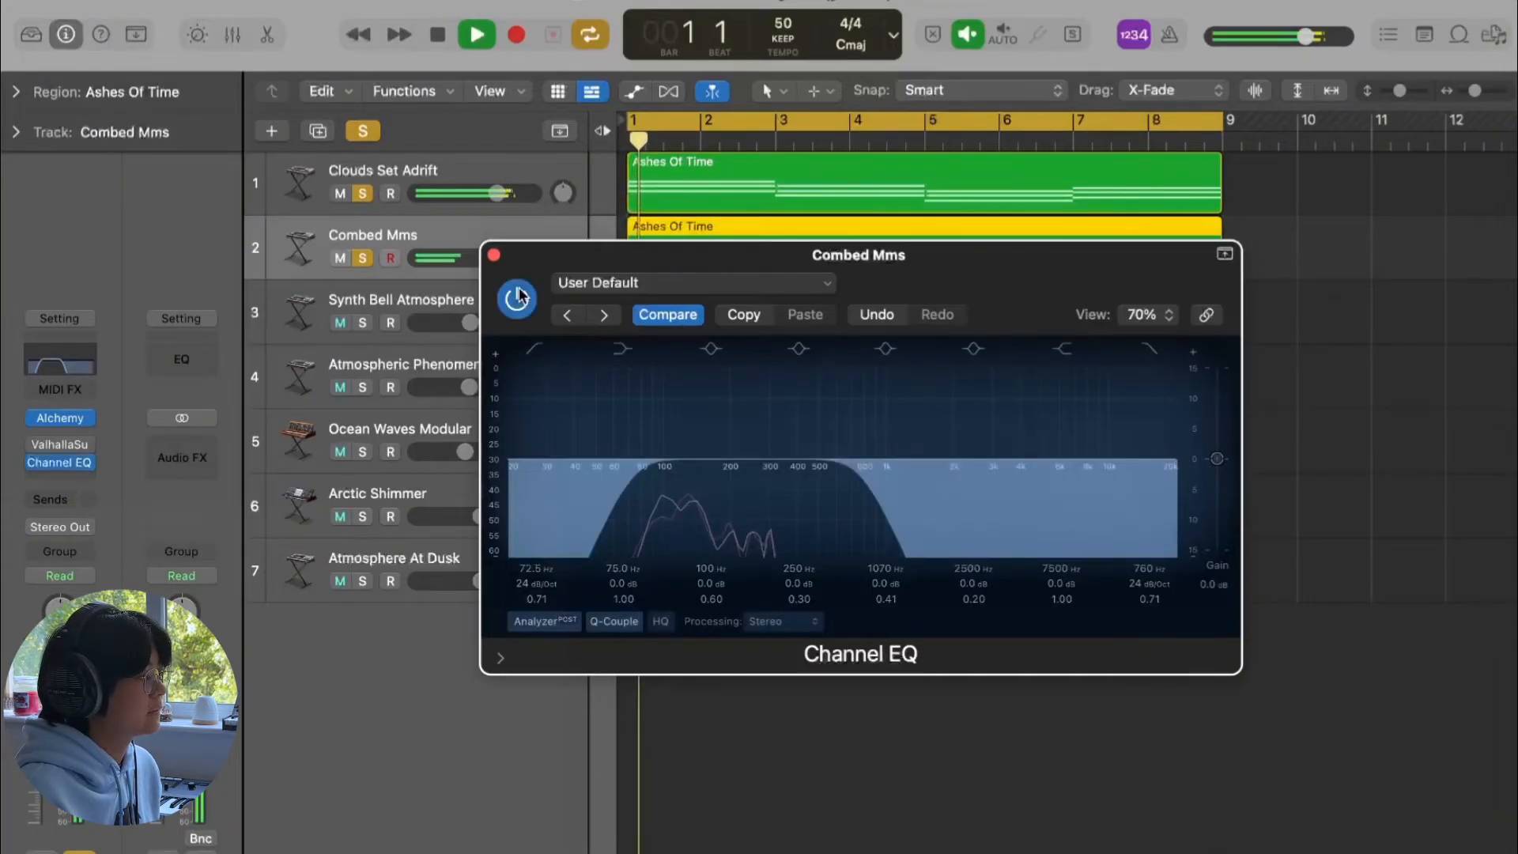
pyautogui.click(494, 255)
pyautogui.press('space')
# Step: Audition the Synth Bell Atmosphere track by playing E, G, A, C and D with Musical Typing, and view its Alchemy preset browser
pyautogui.click(475, 309)
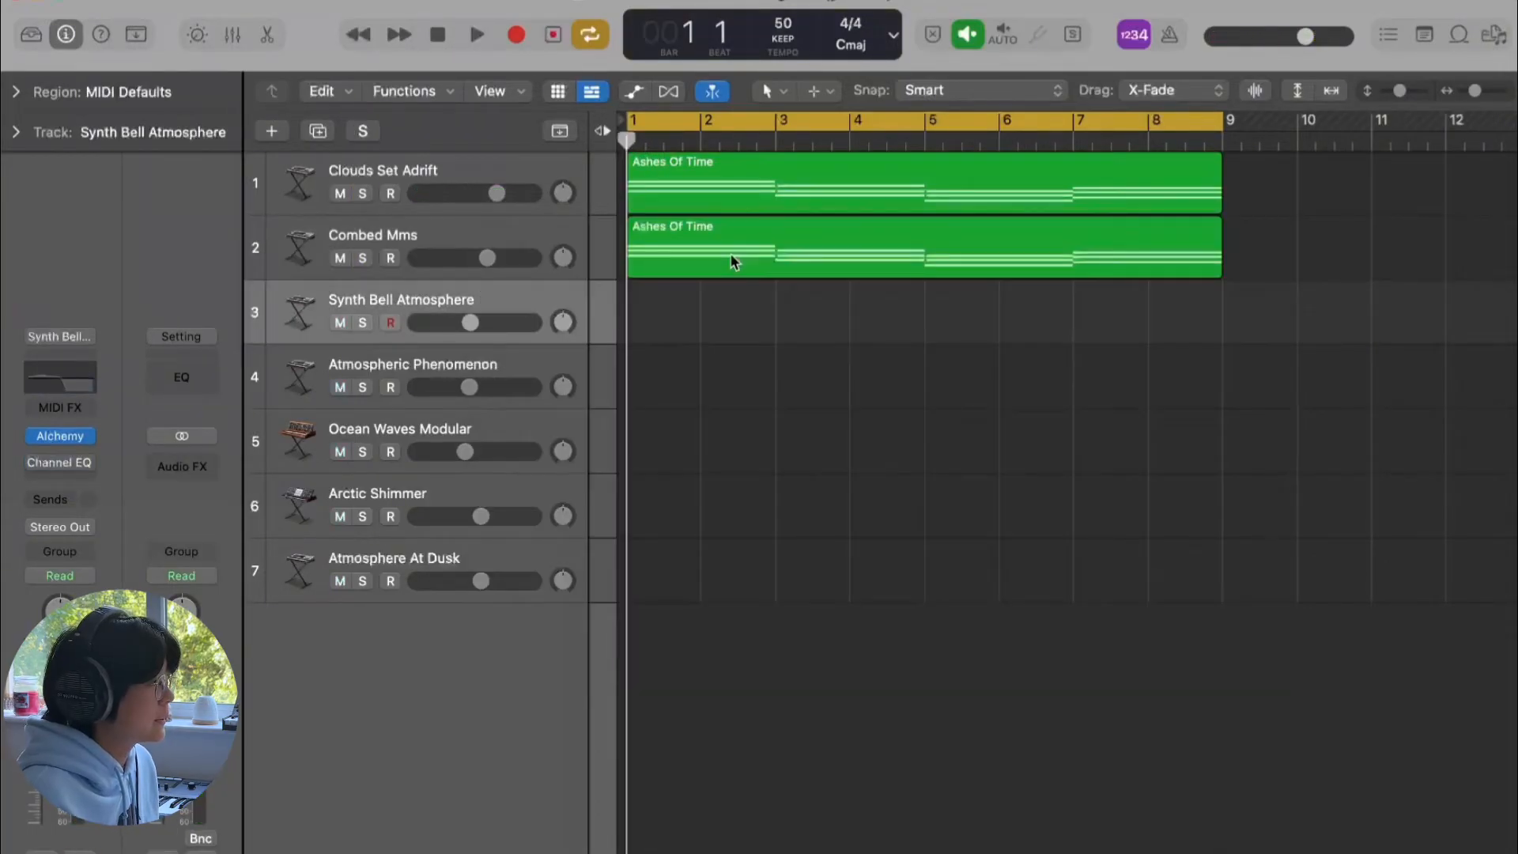
pyautogui.press('super+k')
pyautogui.press('d')
pyautogui.press('g')
pyautogui.press('h')
pyautogui.press('k')
pyautogui.press('l')
pyautogui.press('d')
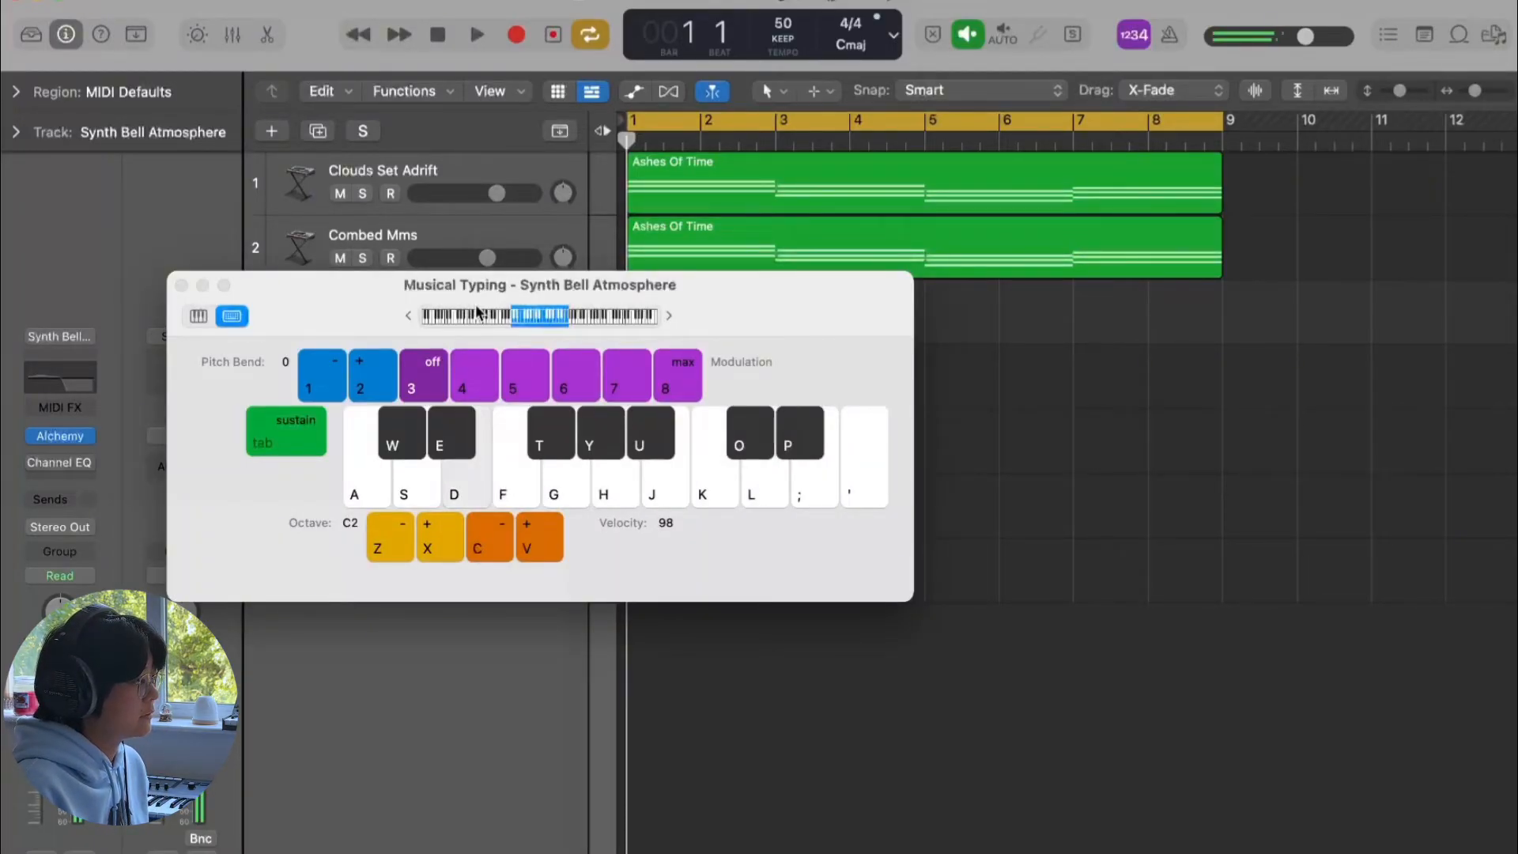
pyautogui.click(182, 286)
pyautogui.click(60, 435)
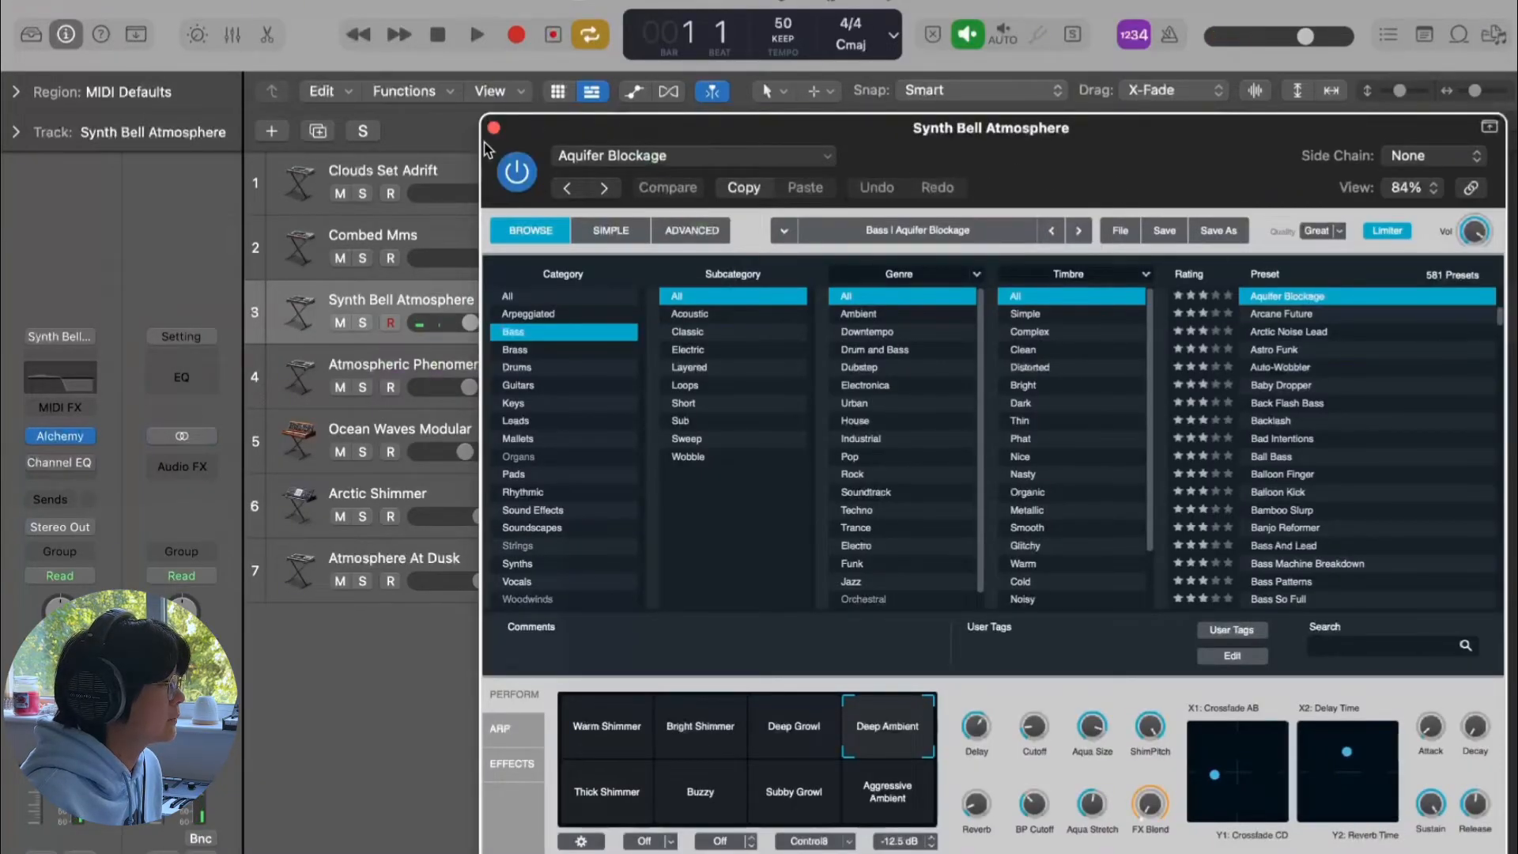
pyautogui.click(493, 127)
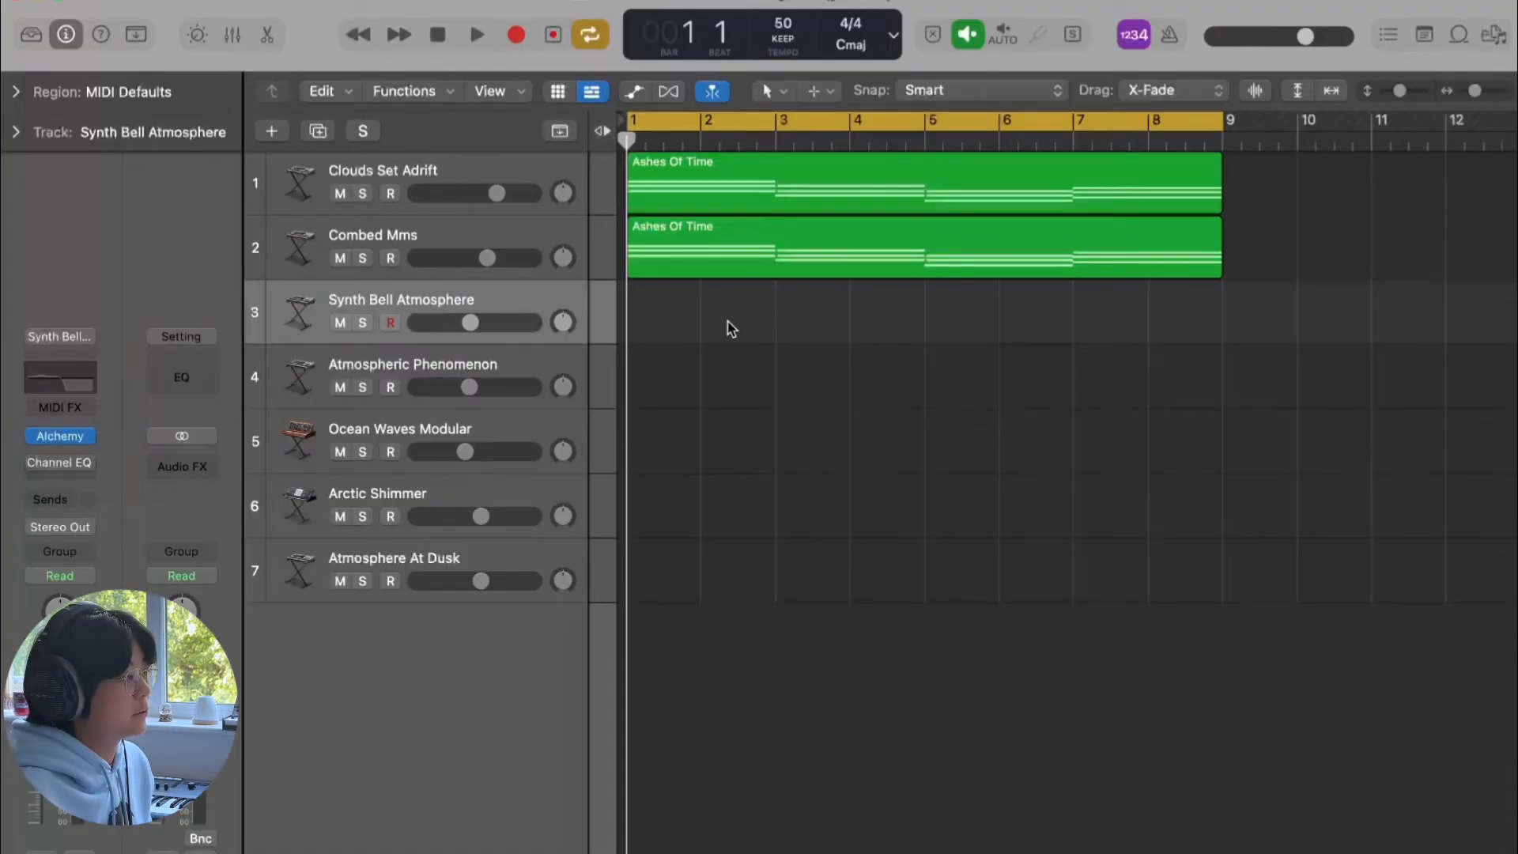
# Step: Copy the Ashes Of Time region from the Combed Mms track to bar 1 of the Synth Bell Atmosphere track
pyautogui.click(718, 262)
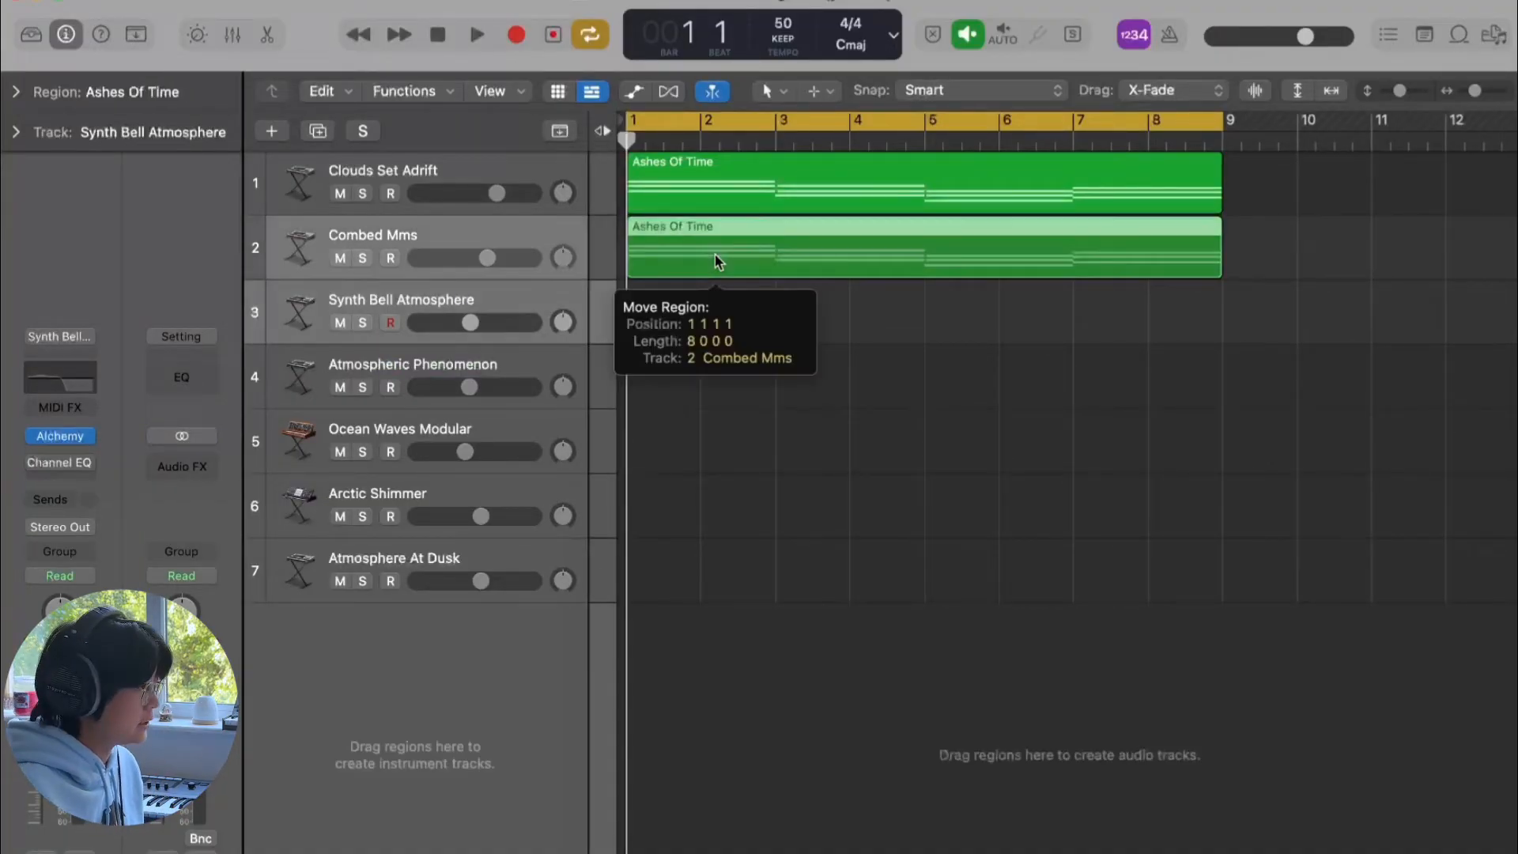
pyautogui.press('alt')
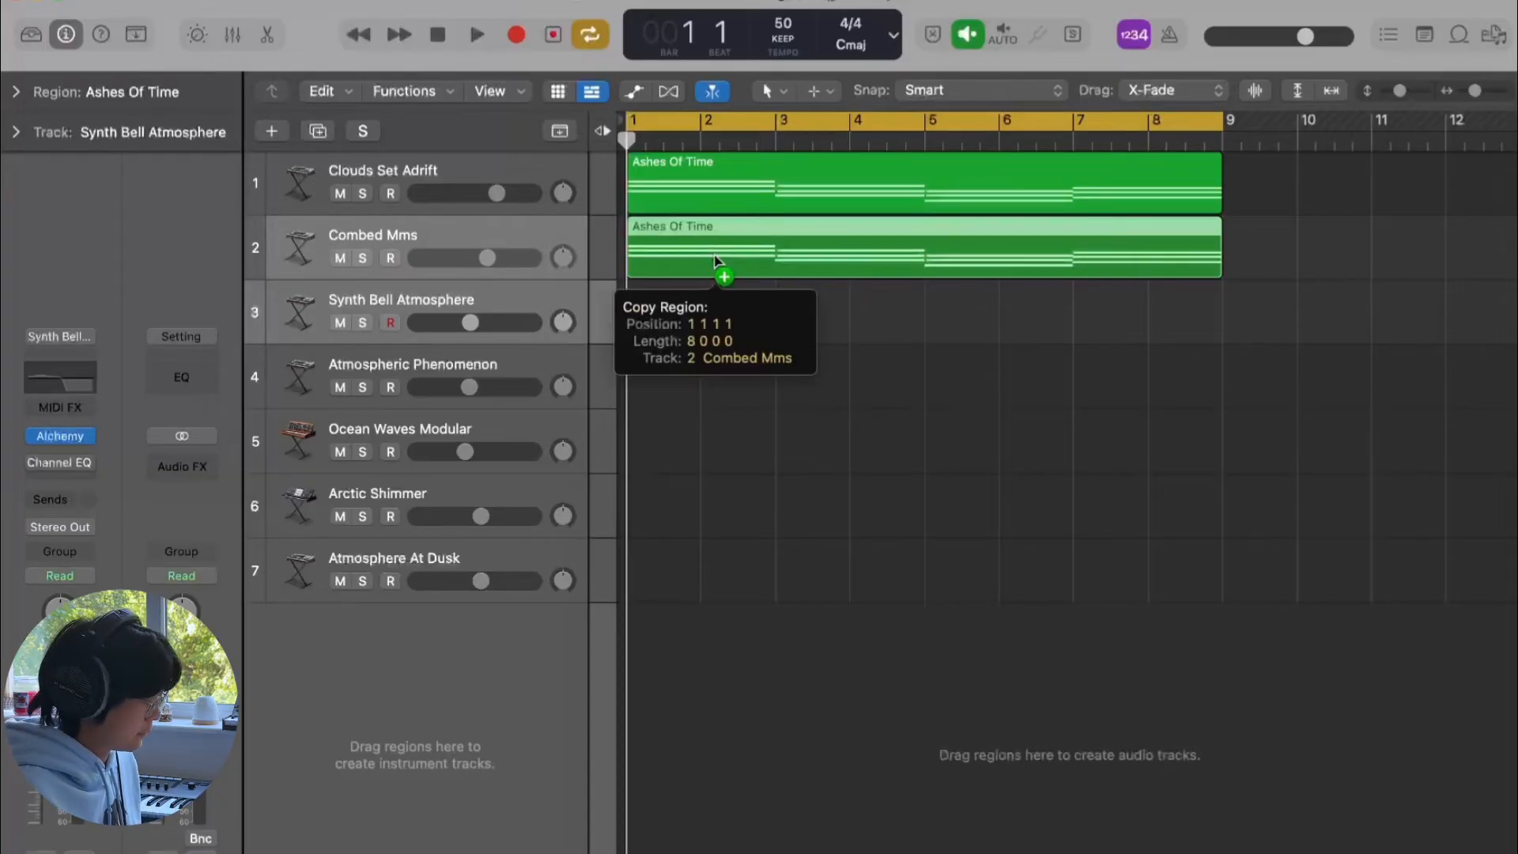
pyautogui.moveTo(716, 261); pyautogui.dragTo(717, 322)
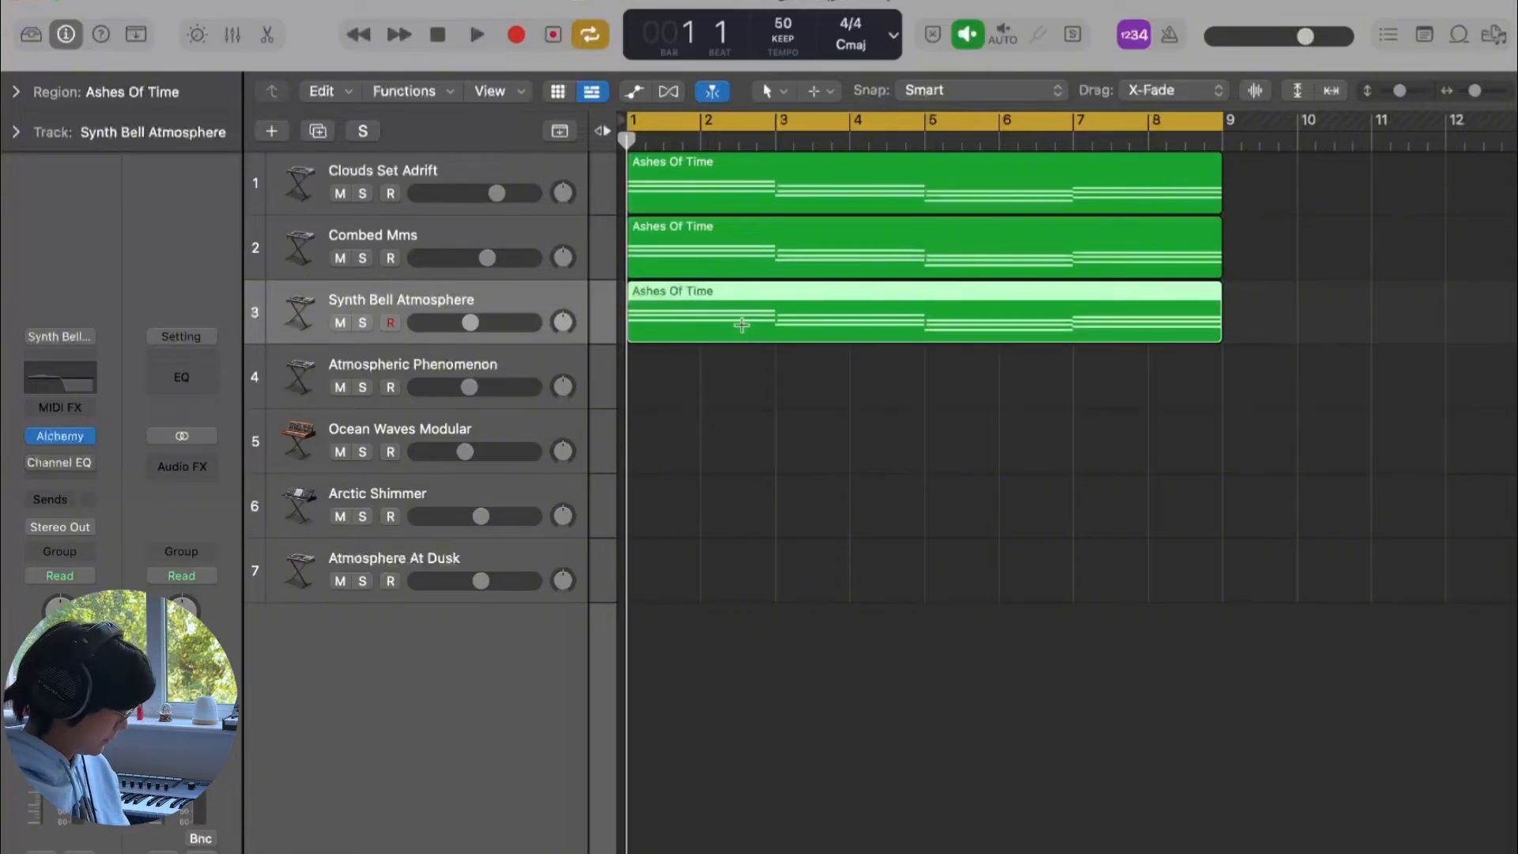
# Step: Delete the upper two notes of each of the four chords in the Synth Bell Atmosphere region, keeping only the lowest notes, and close the Piano Roll
pyautogui.doubleClick(746, 330)
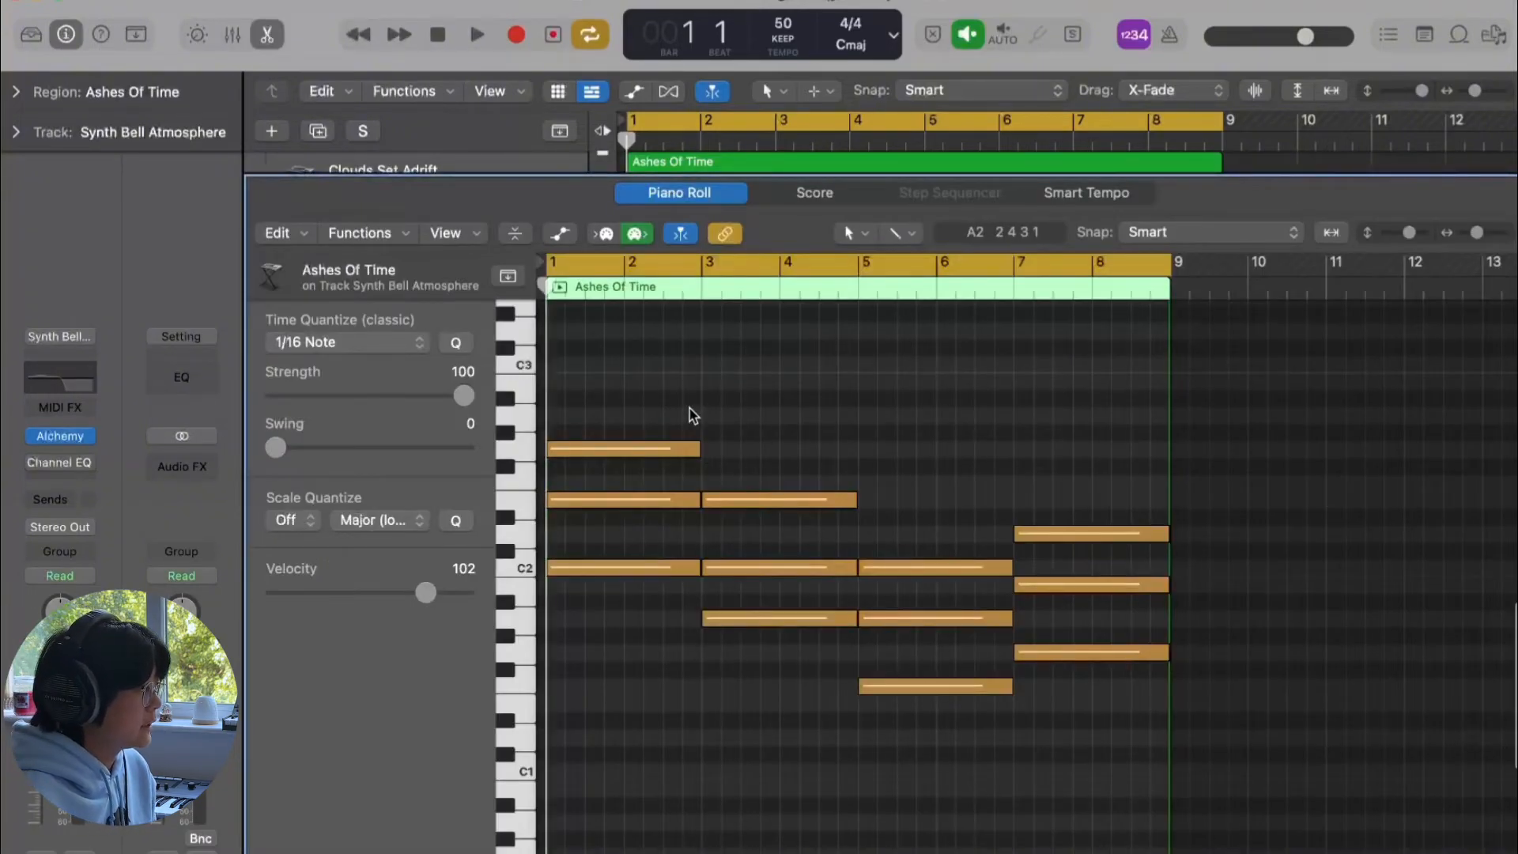
pyautogui.moveTo(631, 399); pyautogui.dragTo(635, 521)
pyautogui.press('Delete')
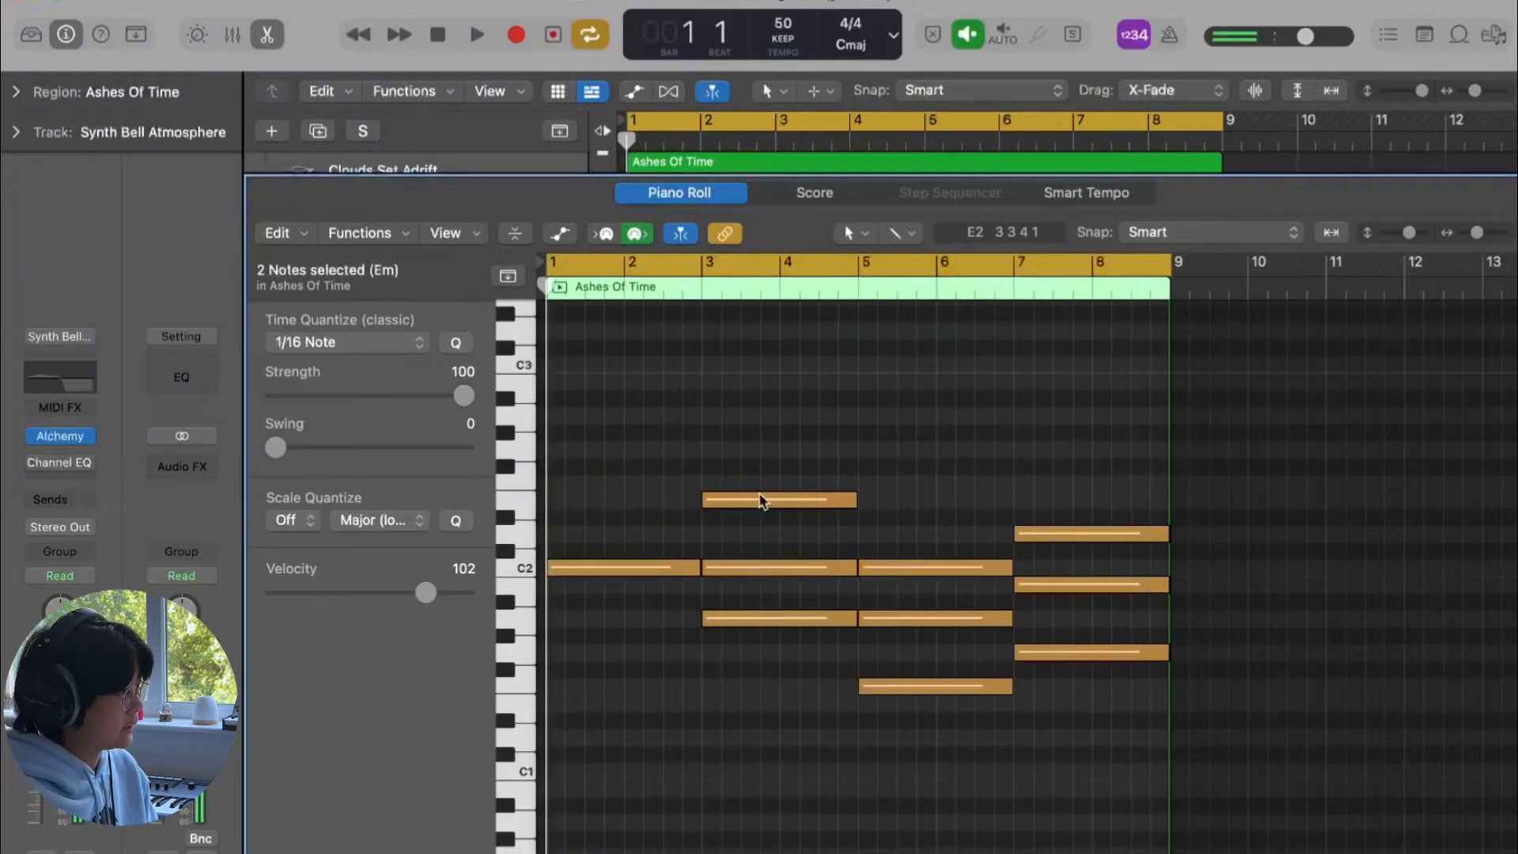
pyautogui.click(763, 500)
pyautogui.keyDown('shift'); pyautogui.click(784, 569); pyautogui.keyUp('shift')
pyautogui.press('Delete')
pyautogui.click(925, 567)
pyautogui.keyDown('shift'); pyautogui.click(922, 617); pyautogui.keyUp('shift')
pyautogui.press('Delete')
pyautogui.click(1050, 534)
pyautogui.keyDown('shift'); pyautogui.click(1059, 585); pyautogui.keyUp('shift')
pyautogui.press('Delete')
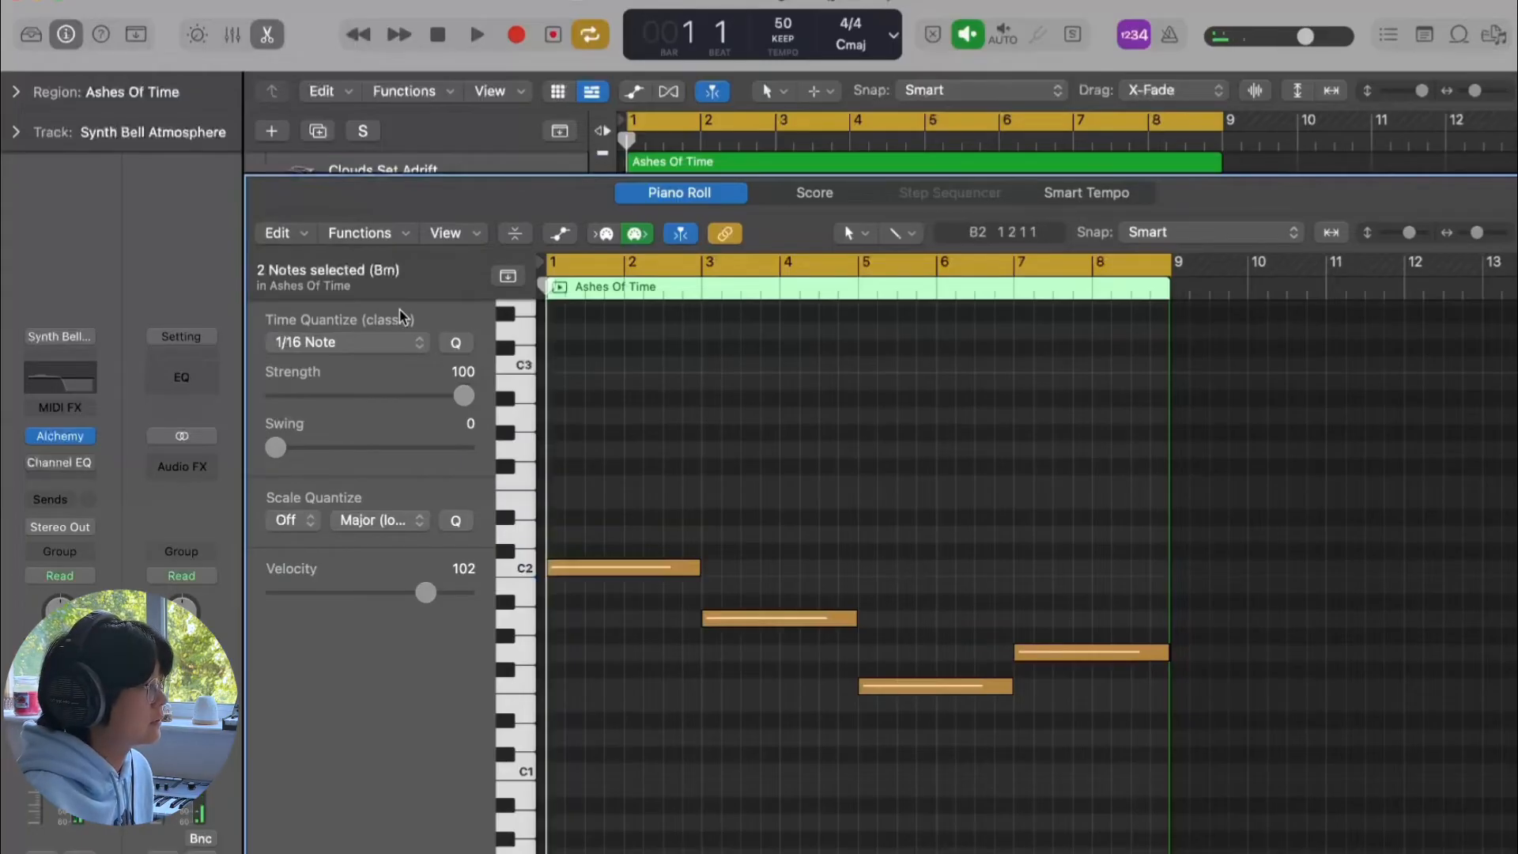
pyautogui.press('e')
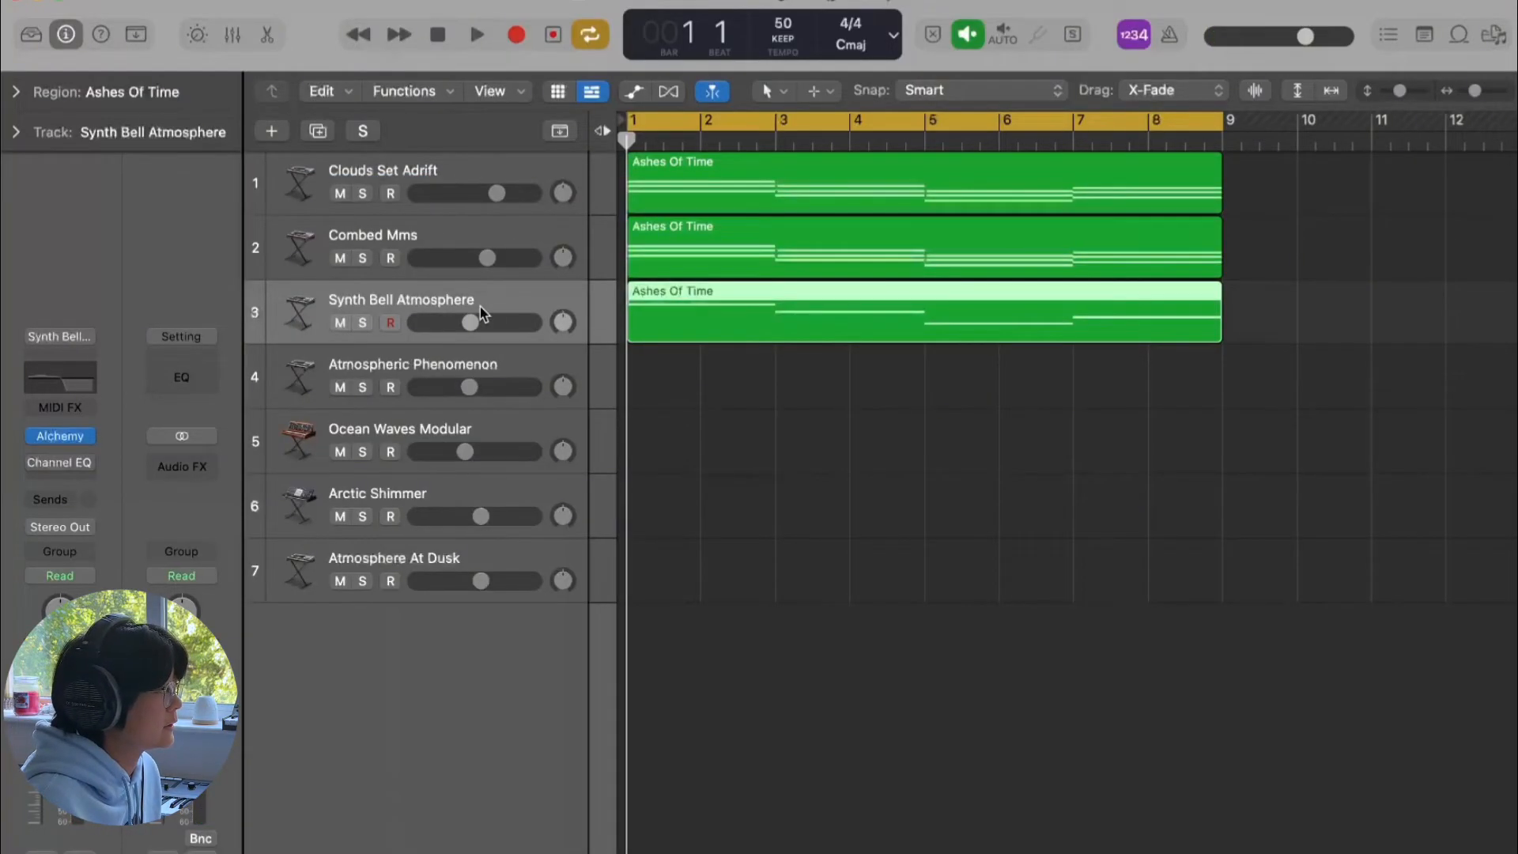
# Step: Play the three layers with Synth Bell Atmosphere muted and unmuted for comparison, solo that track and stop playback
pyautogui.press('space')
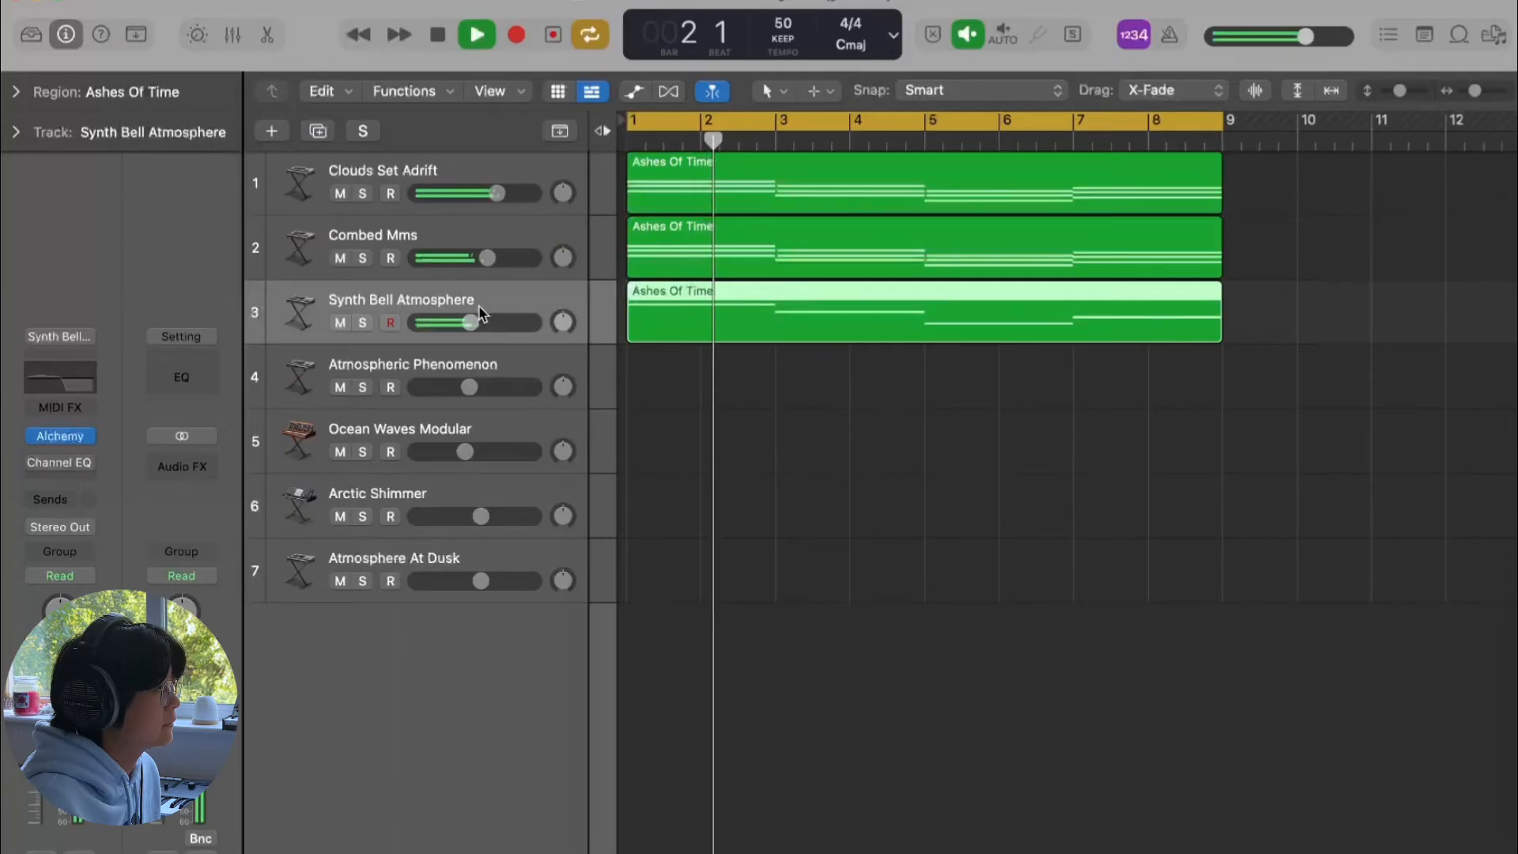
pyautogui.click(341, 322)
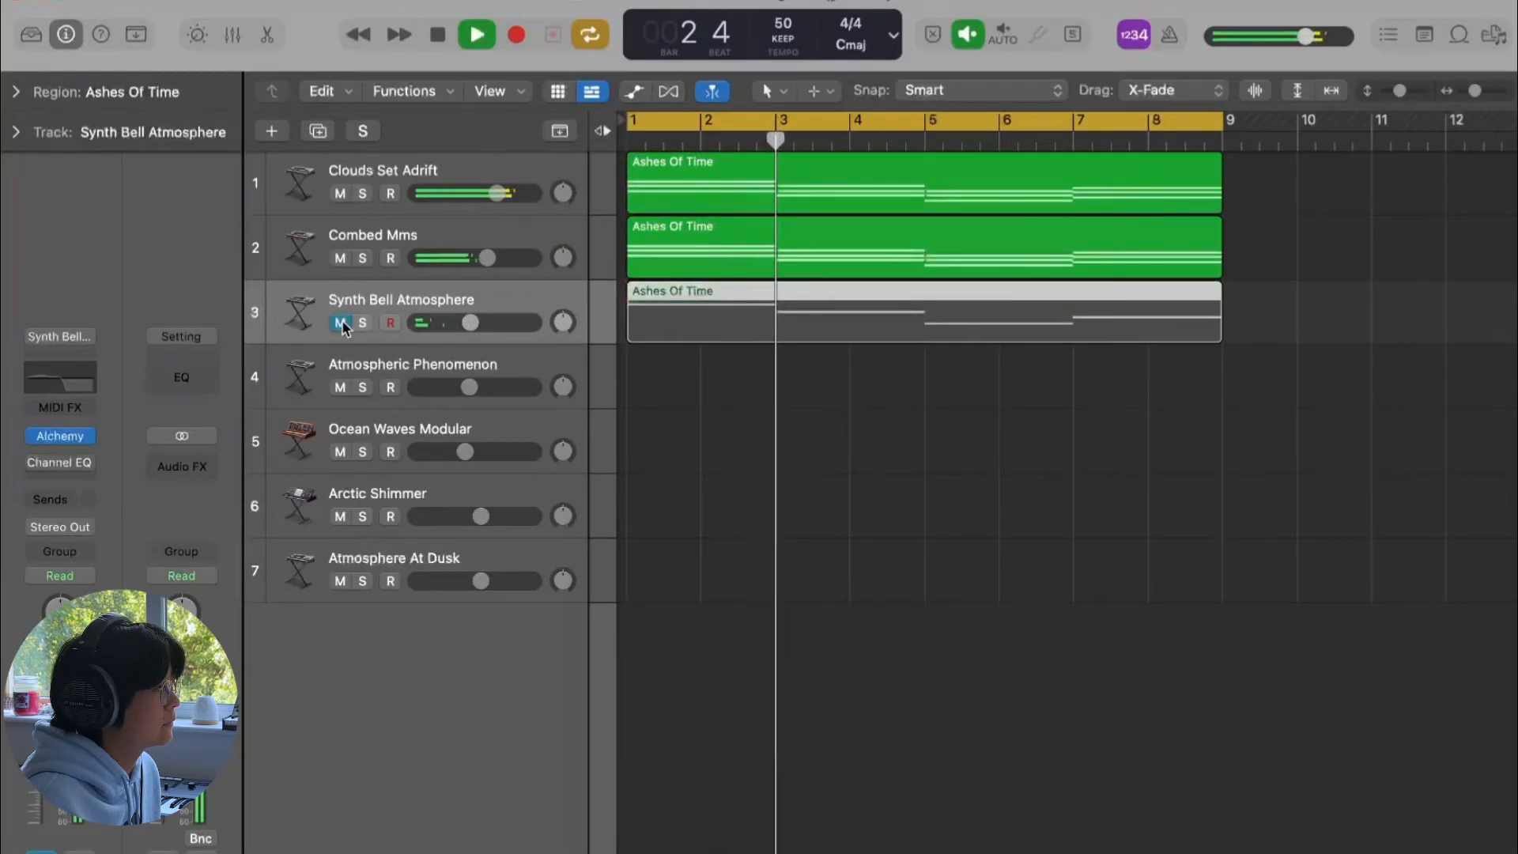
pyautogui.click(341, 323)
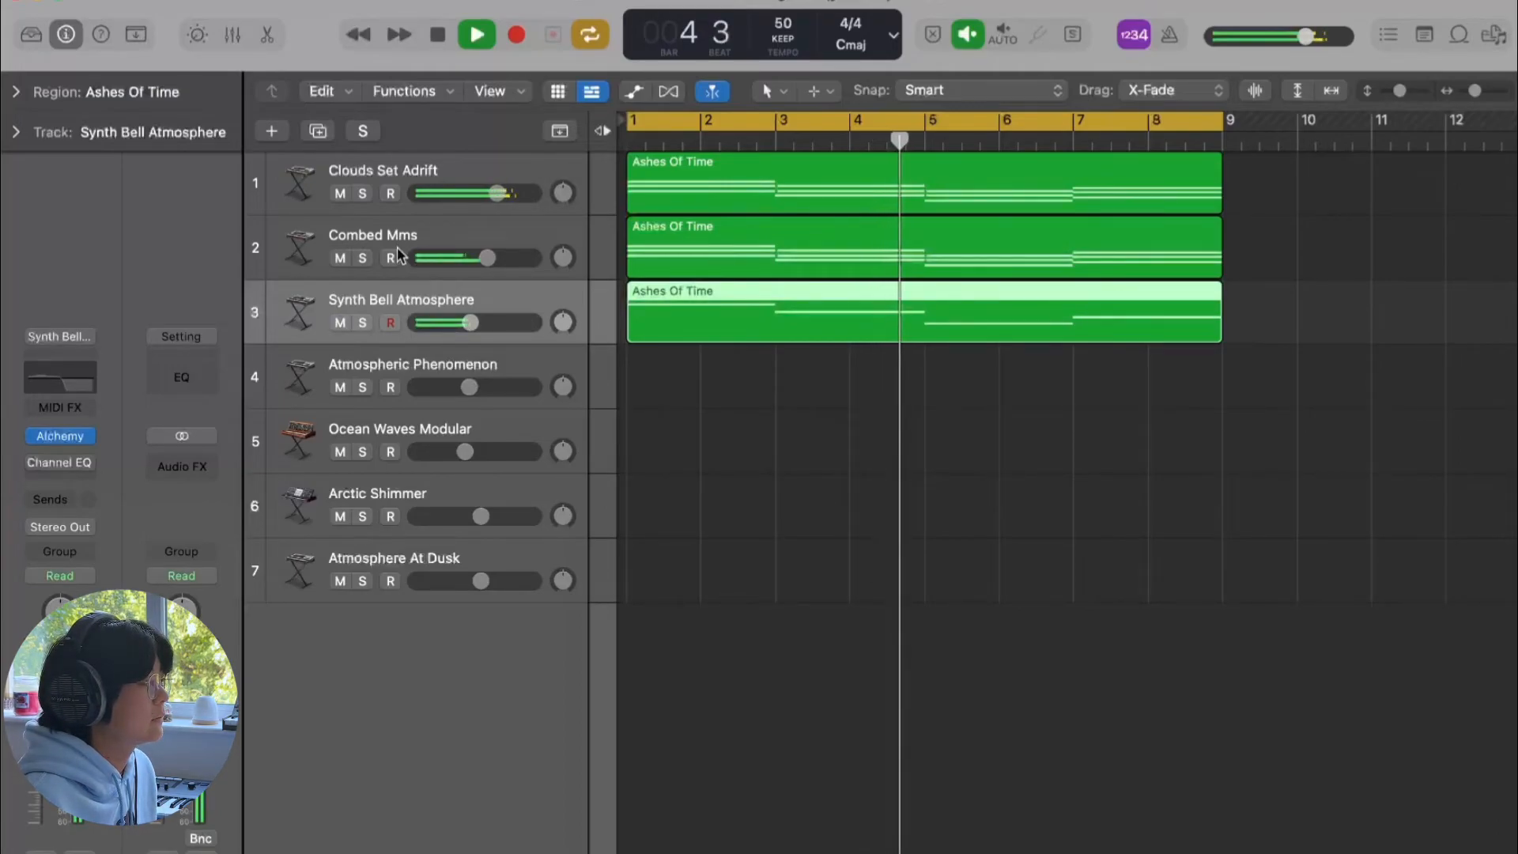
pyautogui.click(362, 323)
pyautogui.press('space')
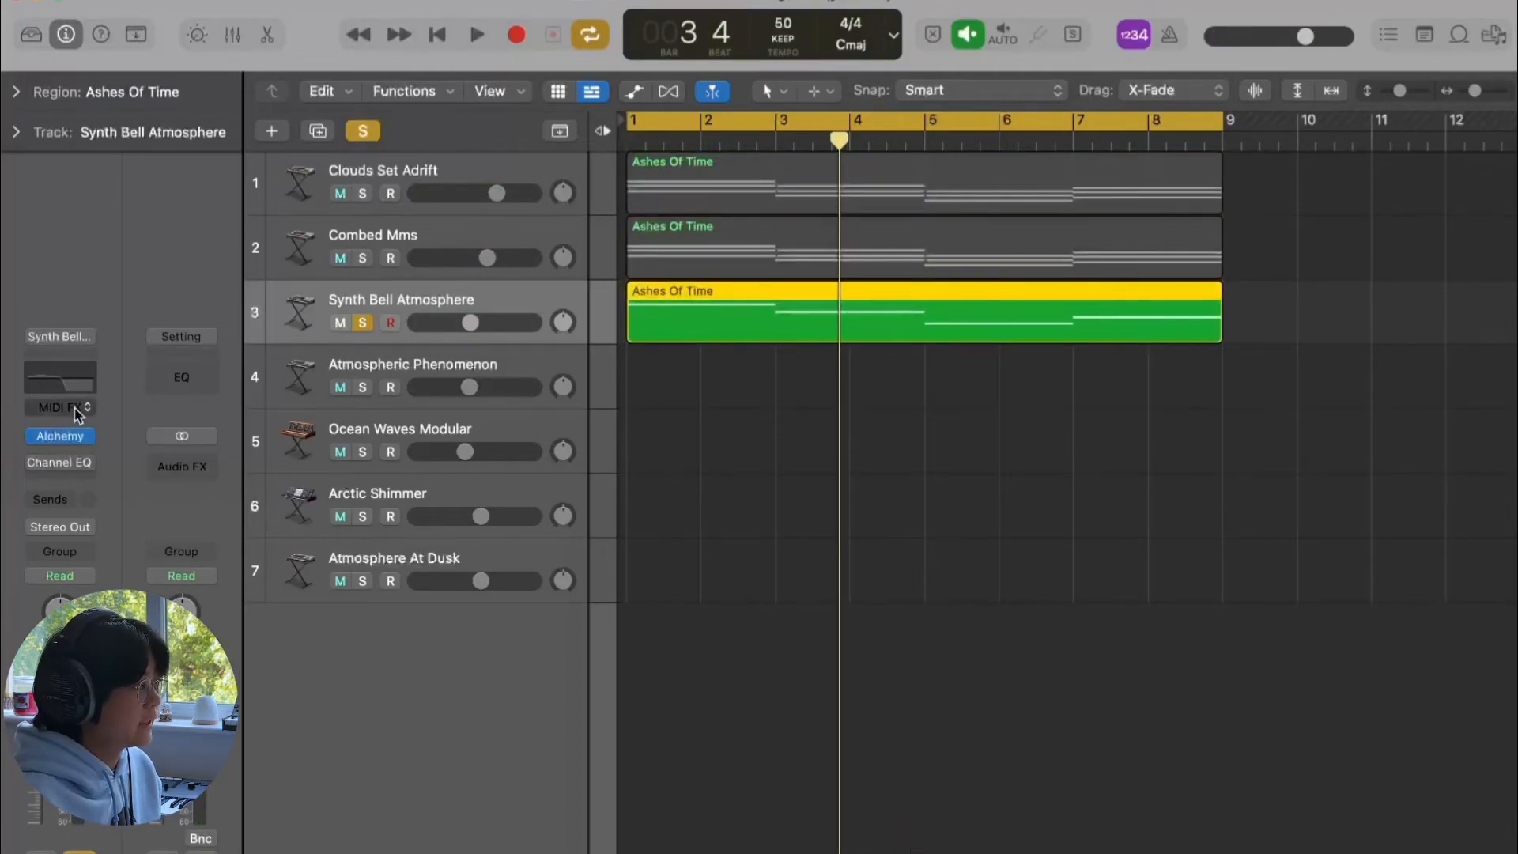
# Step: Play the soloed Synth Bell Atmosphere track, enable its Channel EQ and slightly raise the gain of the 79.5 Hz band
pyautogui.click(50, 468)
pyautogui.press('space')
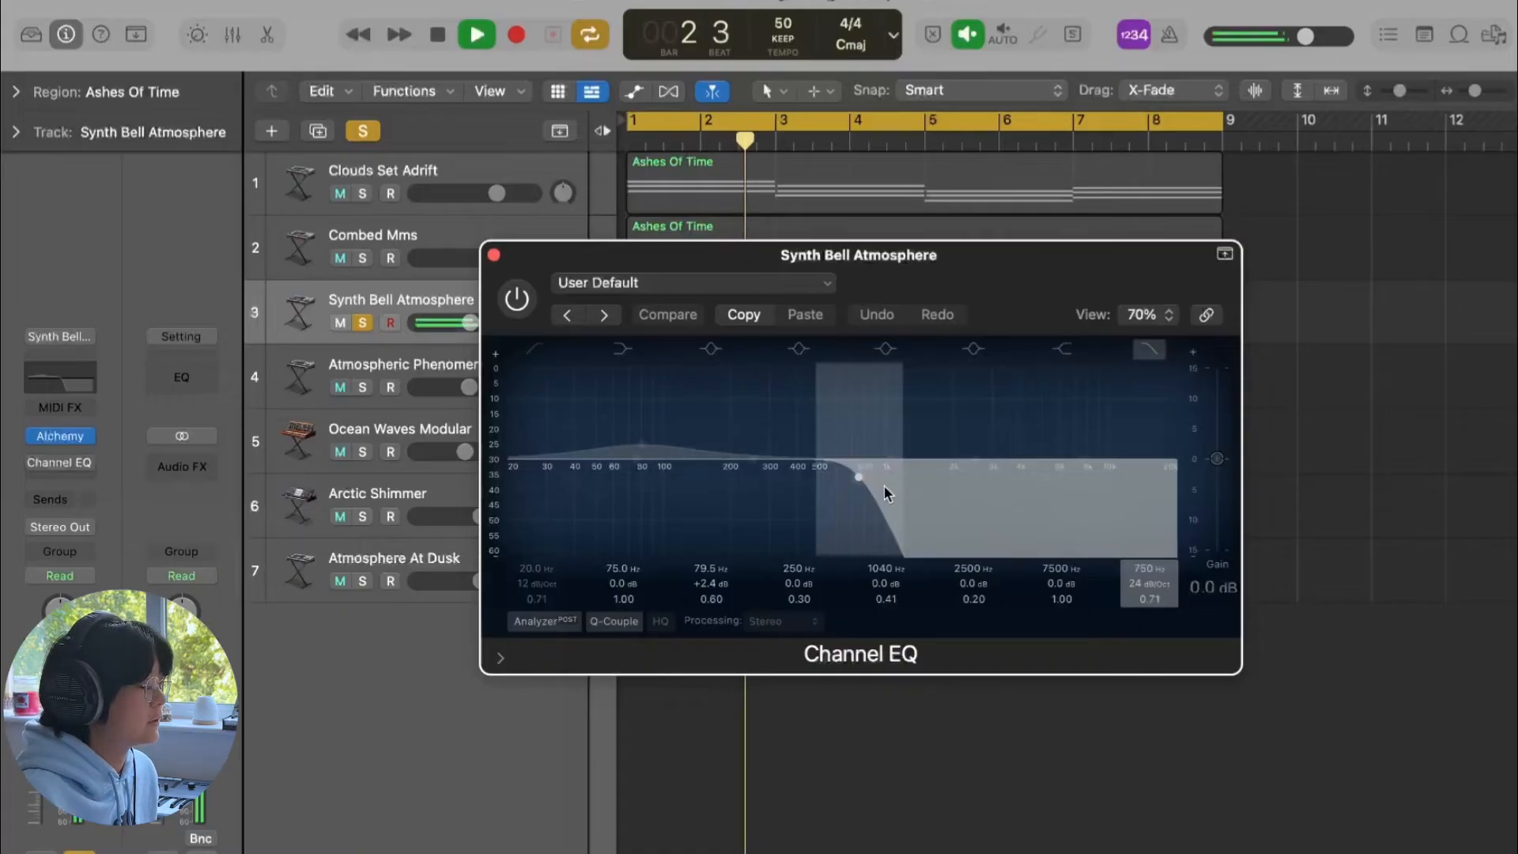
pyautogui.click(518, 301)
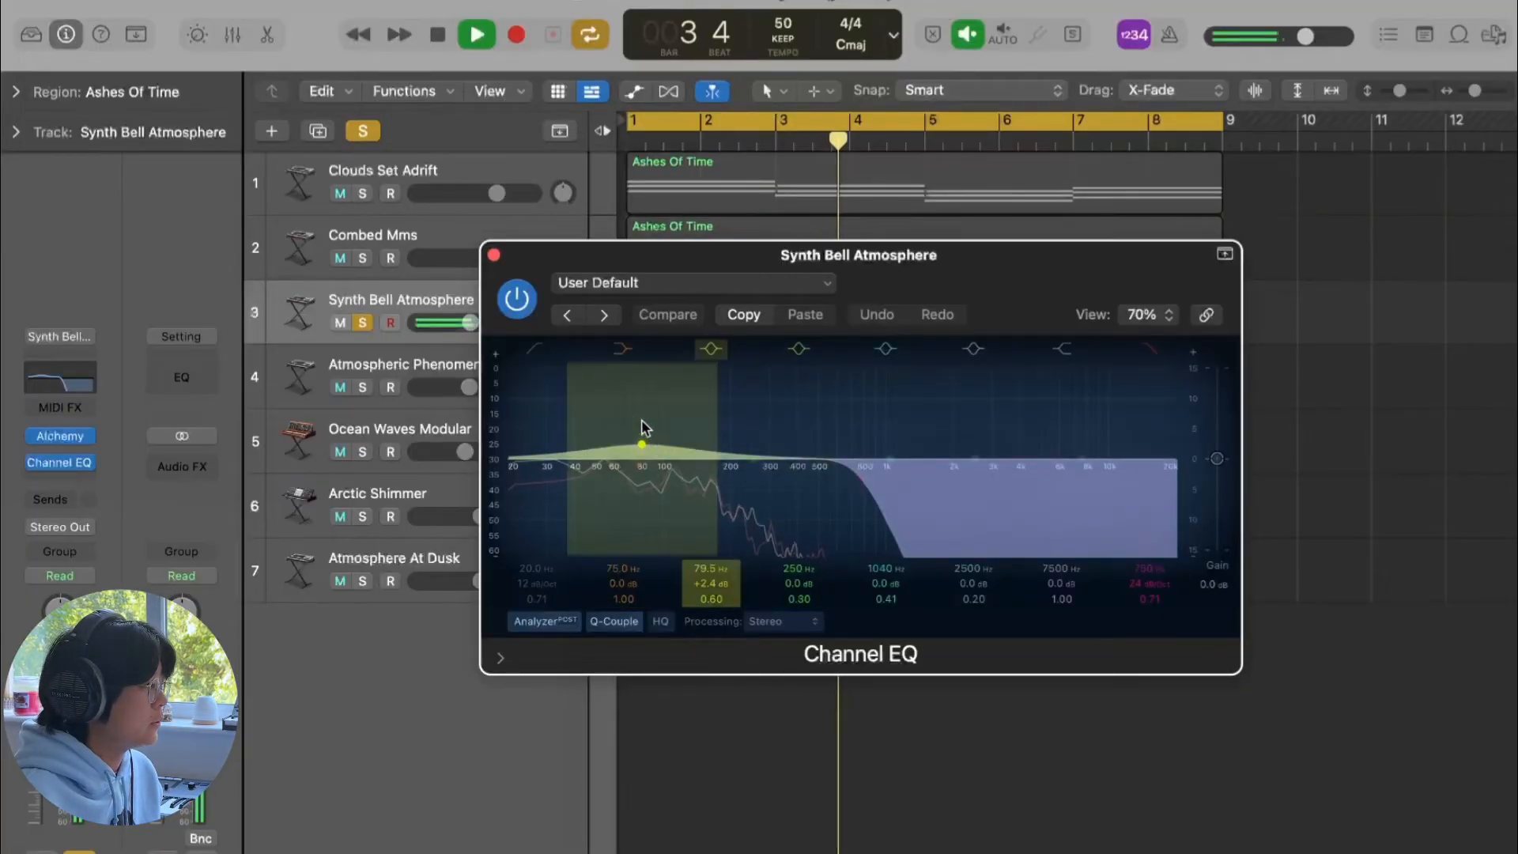
pyautogui.moveTo(635, 446); pyautogui.dragTo(636, 437)
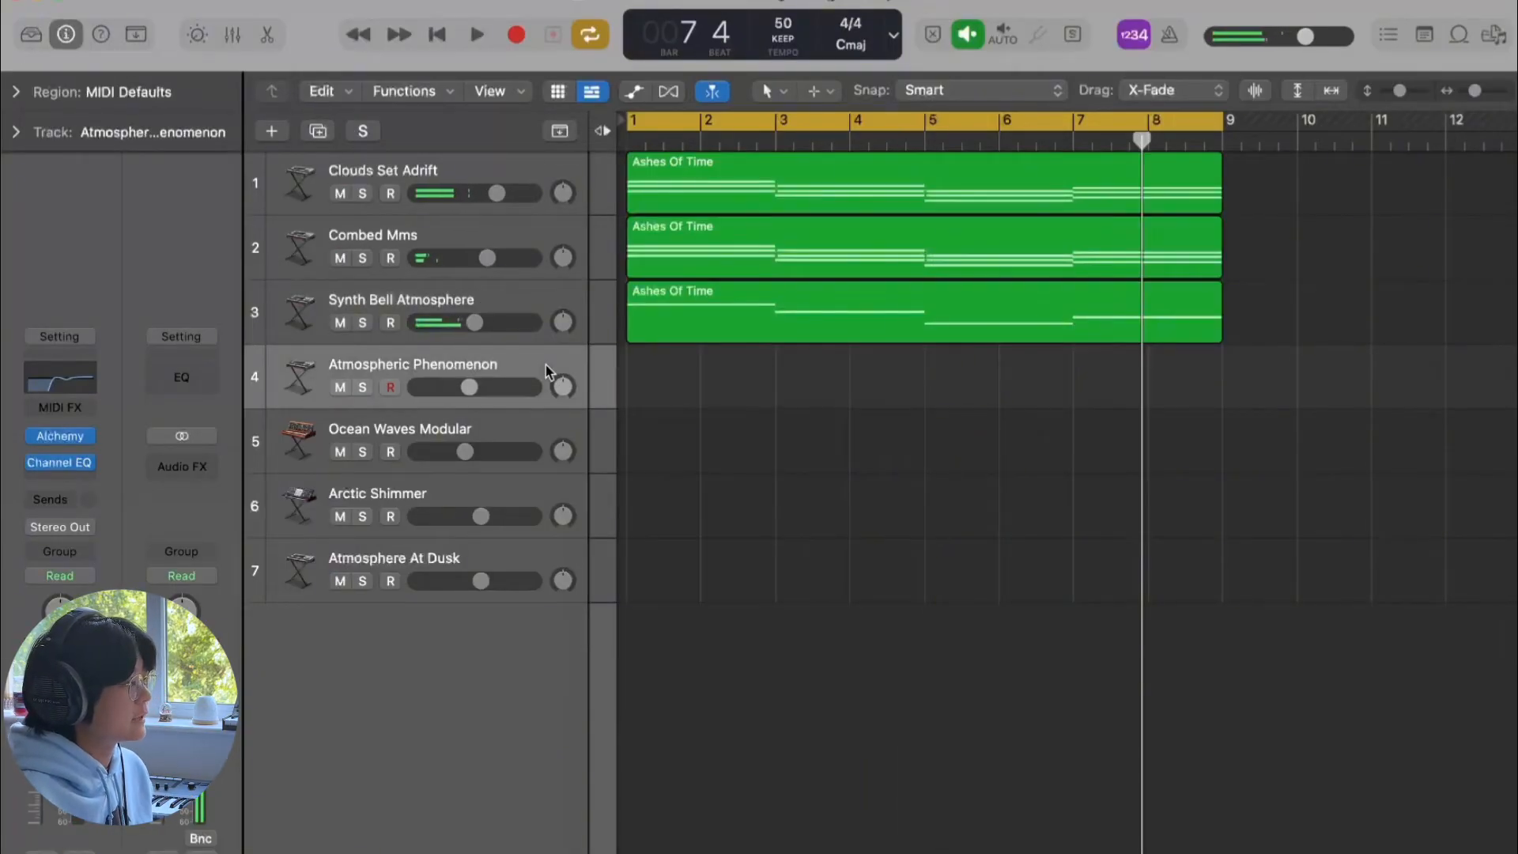
# Step: View the Atmospheric Phenomenon track's Alchemy preset and audition it with Musical Typing, playing F, then D and A one octave up
pyautogui.click(59, 436)
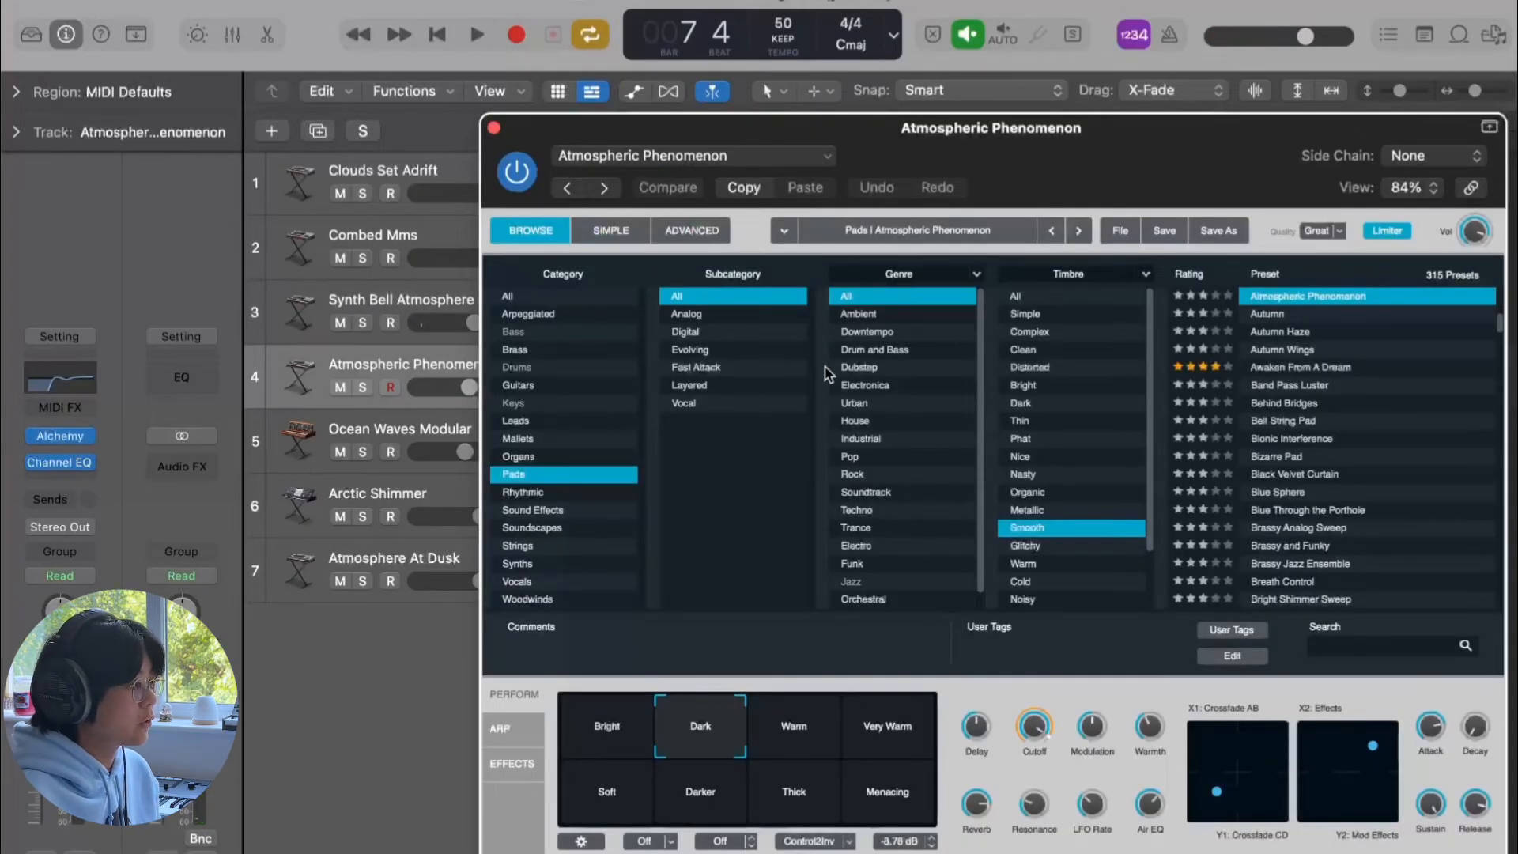
pyautogui.press('super+k')
pyautogui.press('f')
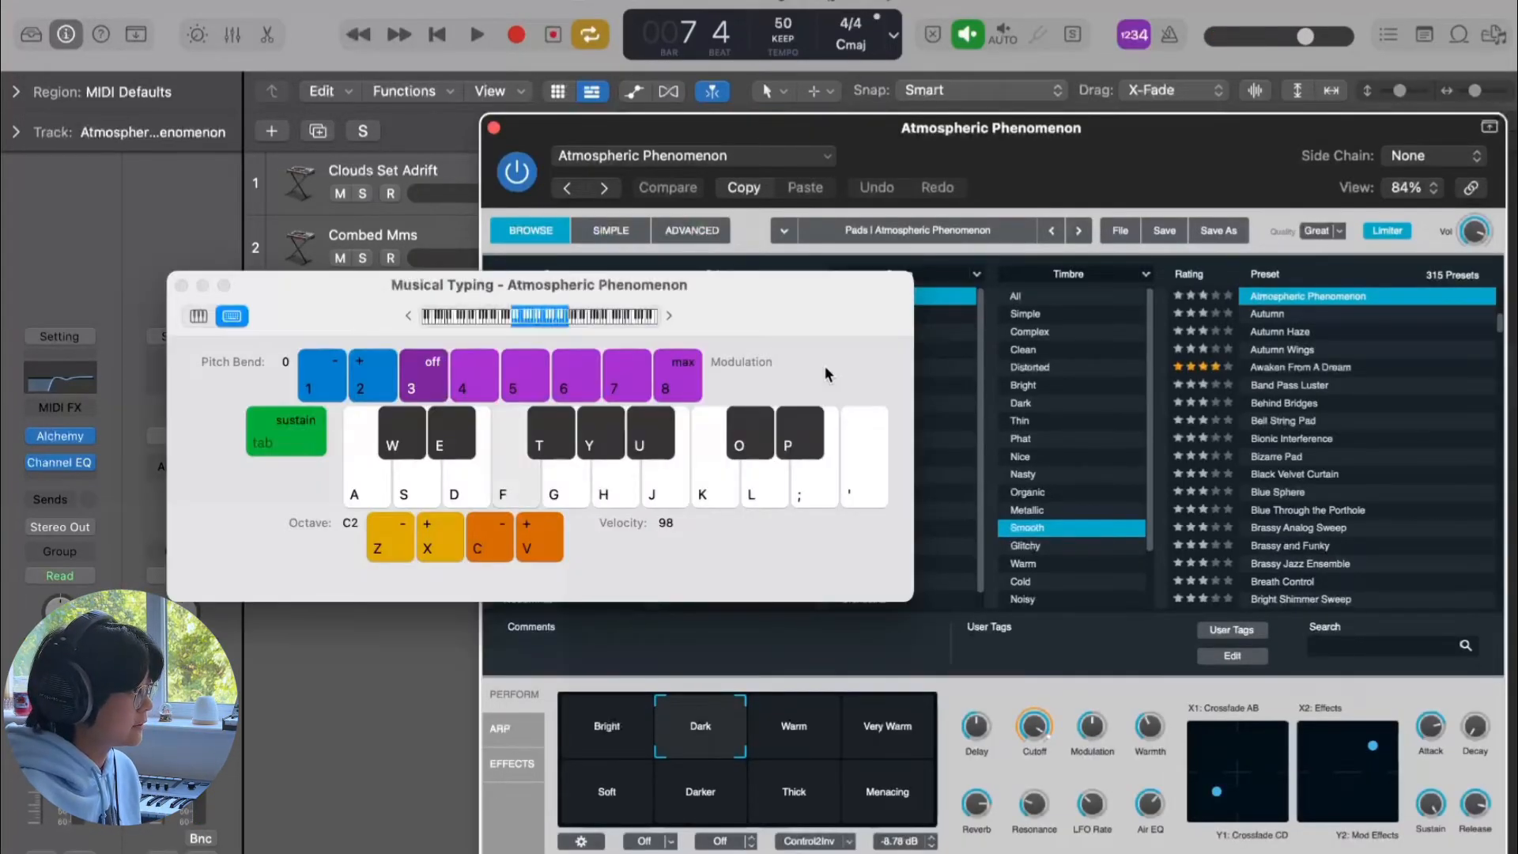
pyautogui.press('x')
pyautogui.press('l')
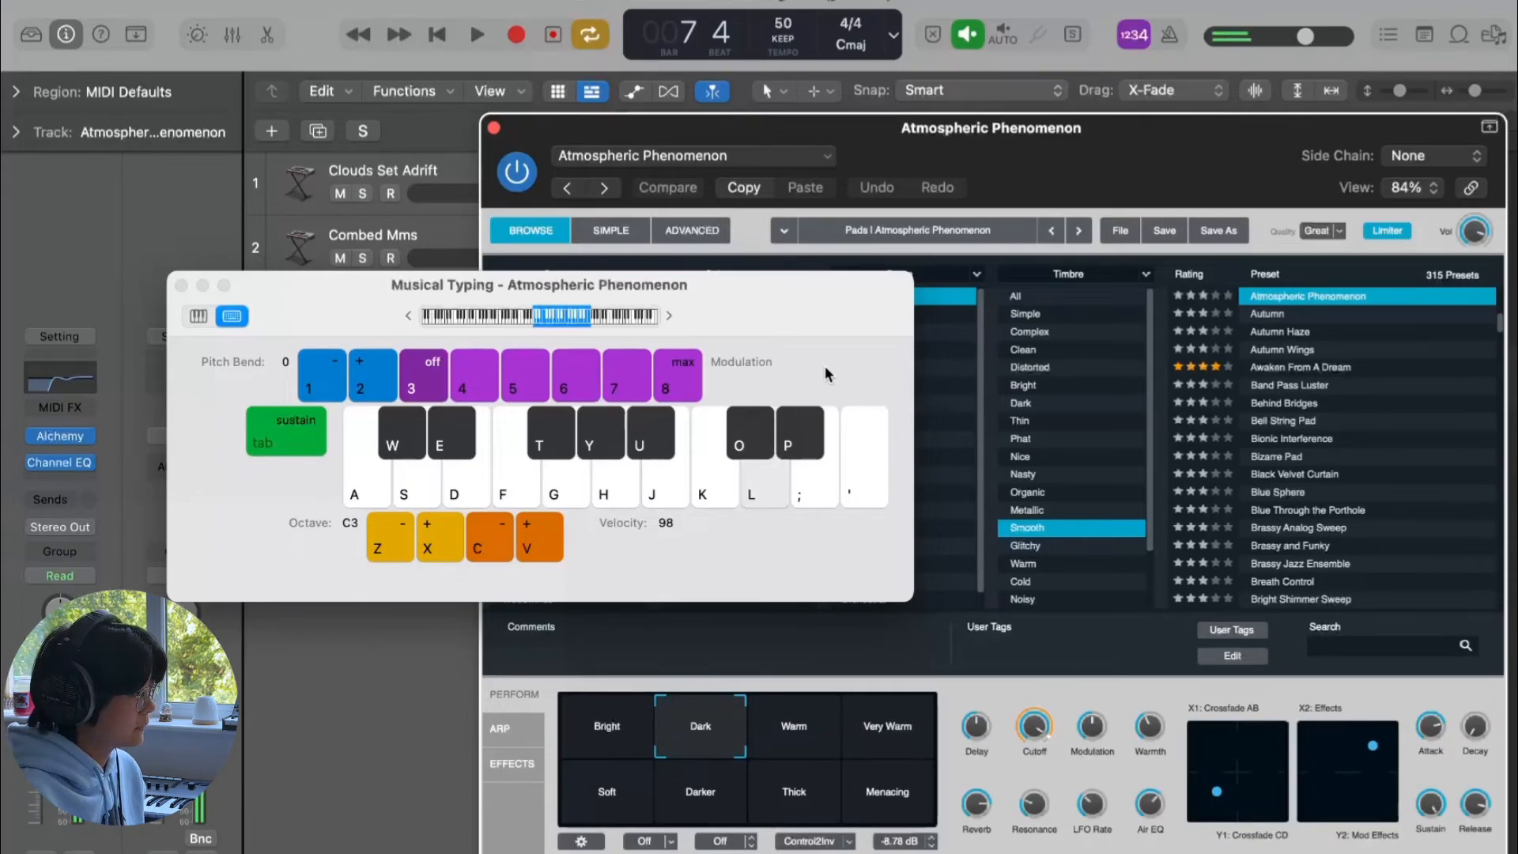
pyautogui.press('h')
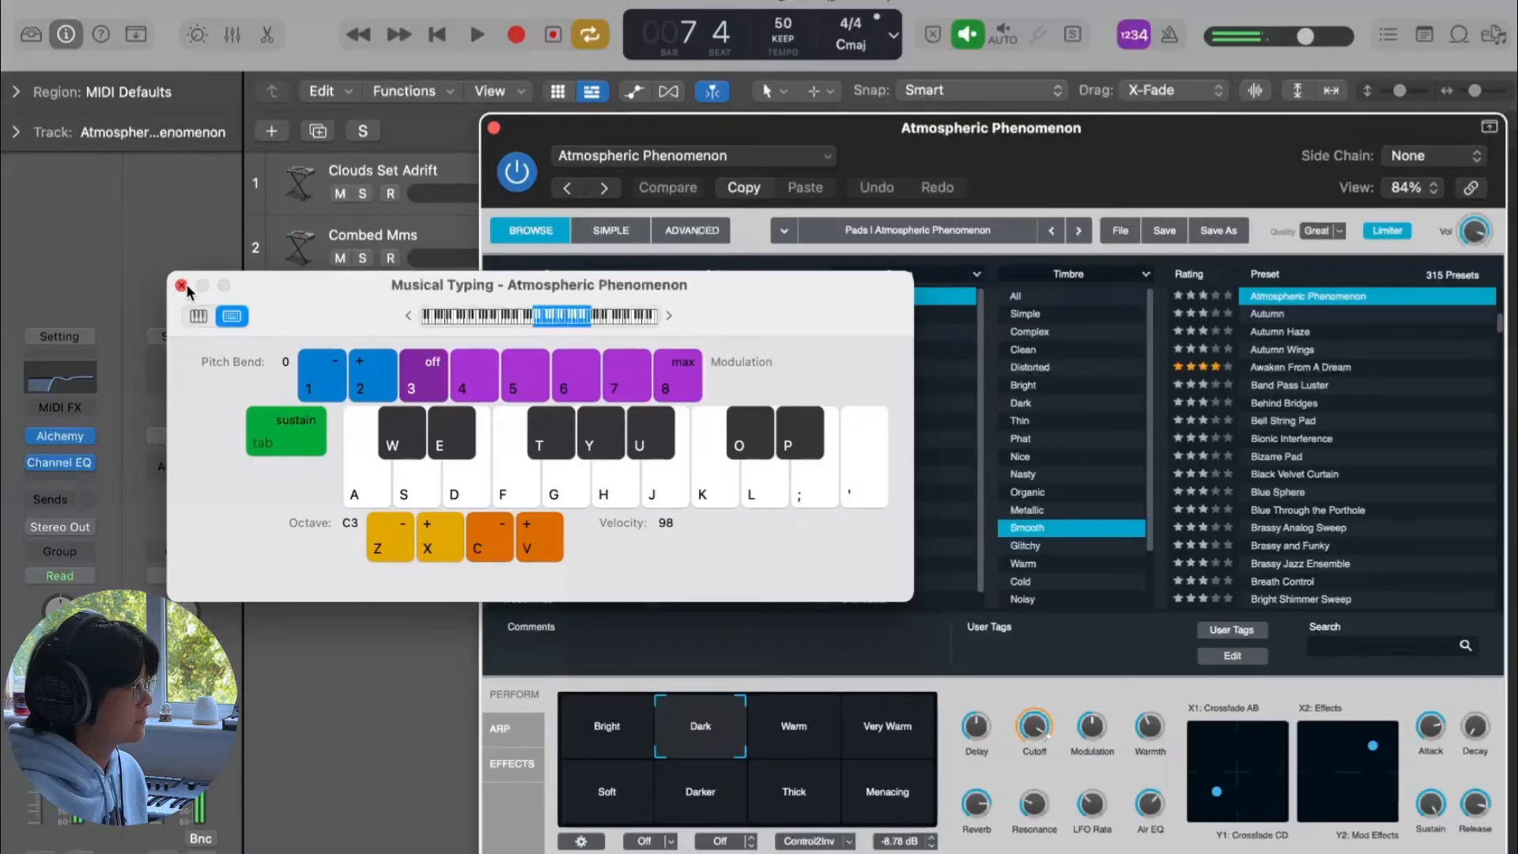
# Step: Compare the Atmospheric Phenomenon Channel EQ with its low cut off and on, and nudge the cutoff frequency slightly upward
pyautogui.click(75, 382)
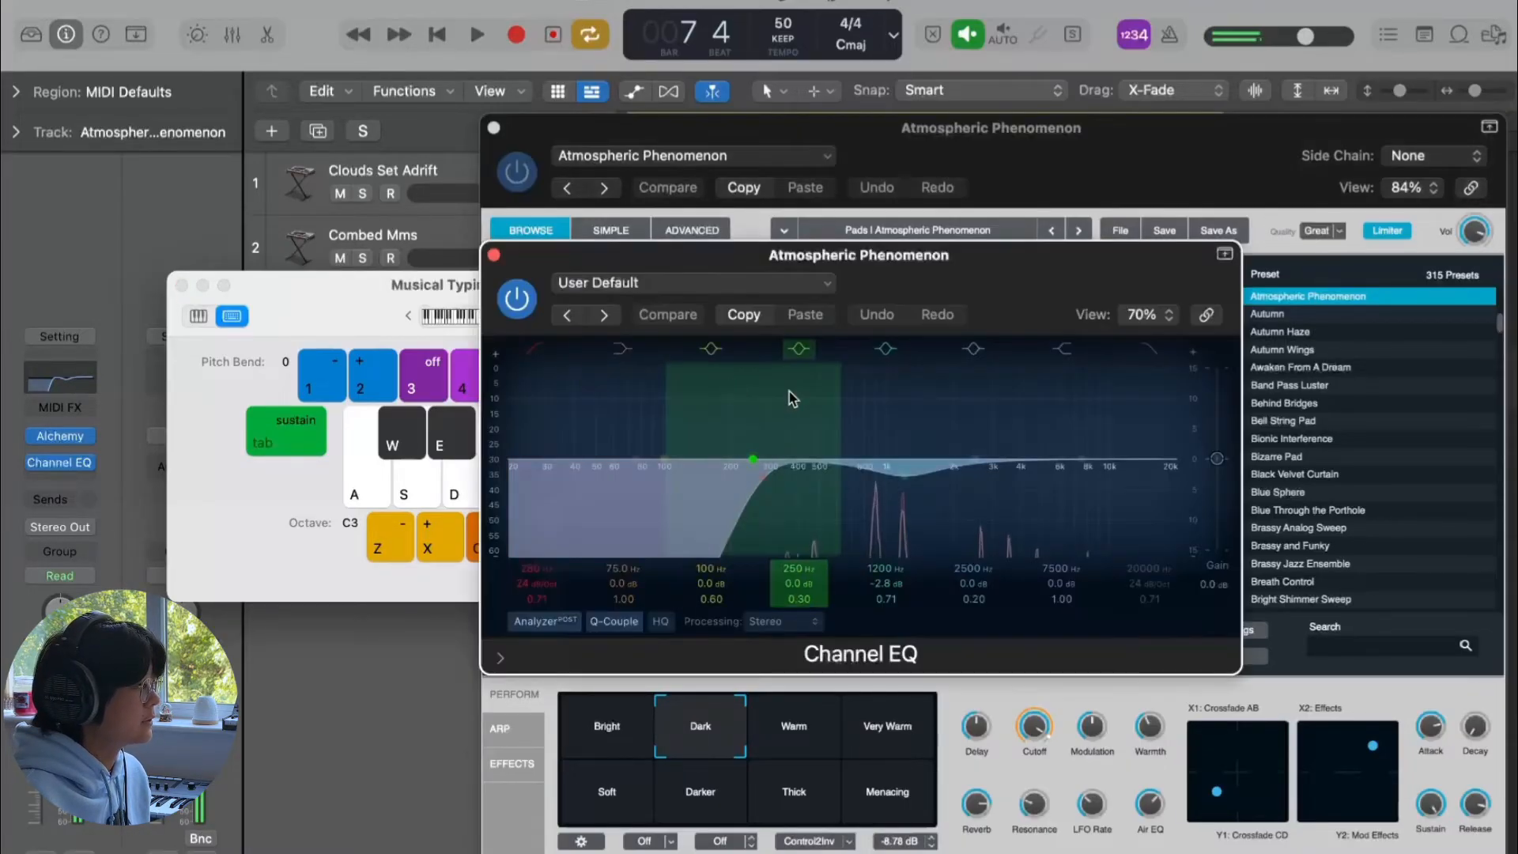
pyautogui.click(547, 355)
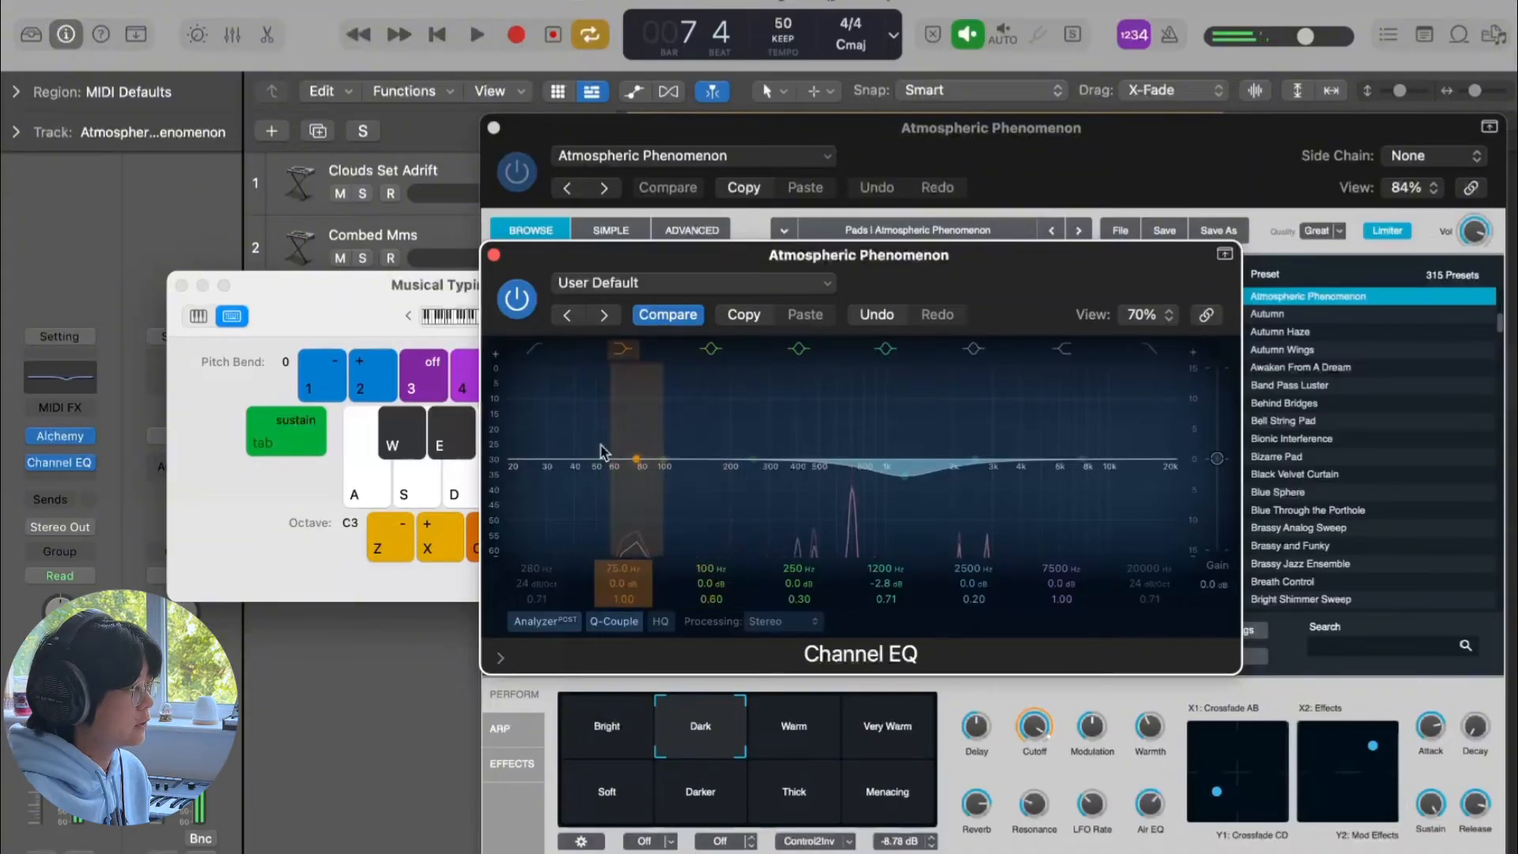
pyautogui.click(535, 349)
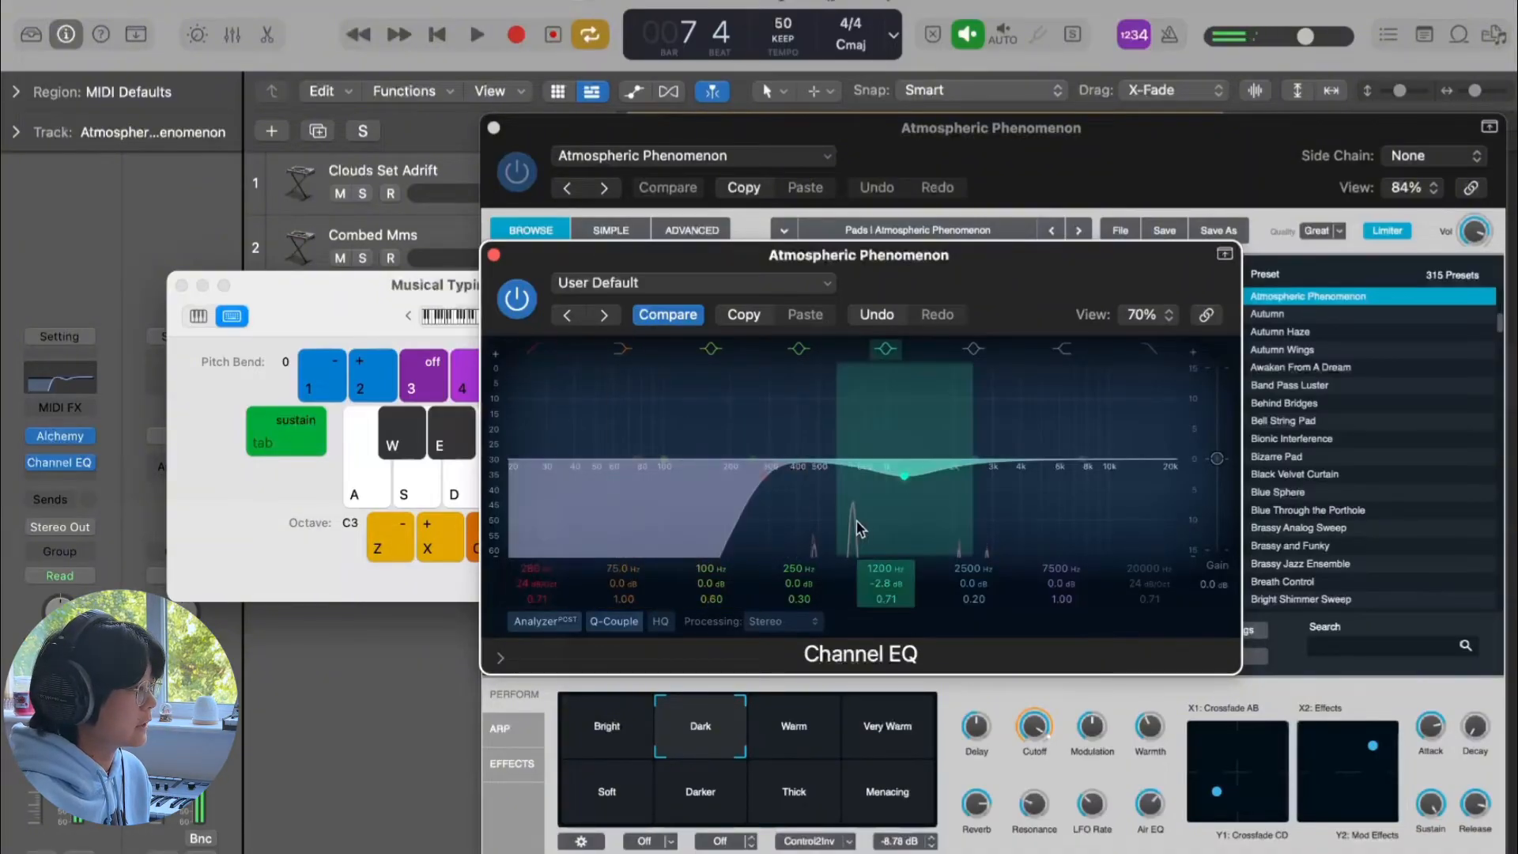
pyautogui.moveTo(749, 524); pyautogui.dragTo(752, 525)
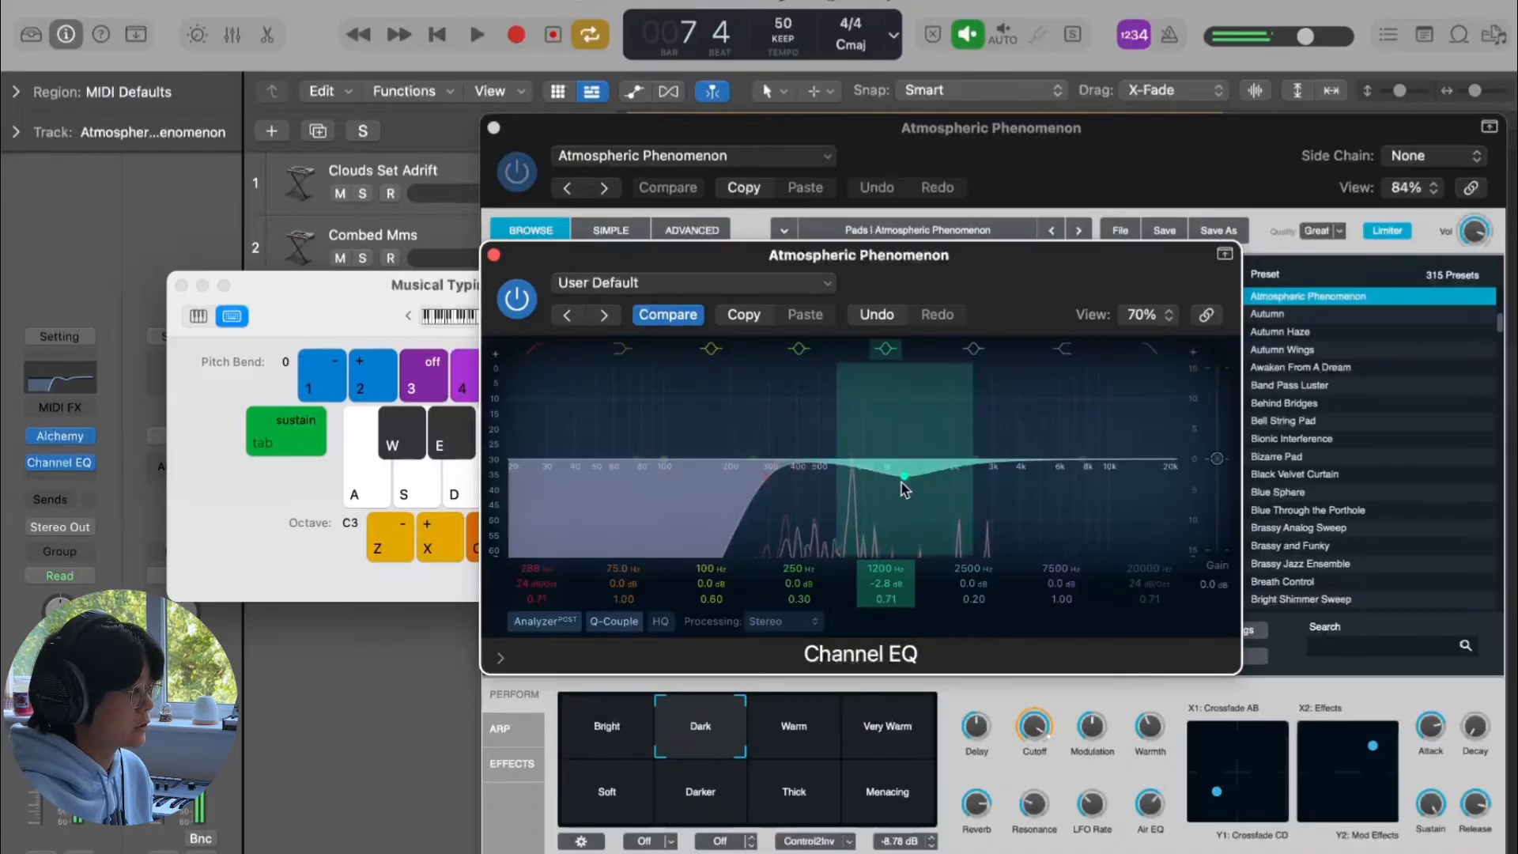
# Step: Compare the sound with the 1200 Hz dip off and on, move that band to 1190 Hz and close the Channel EQ
pyautogui.click(889, 349)
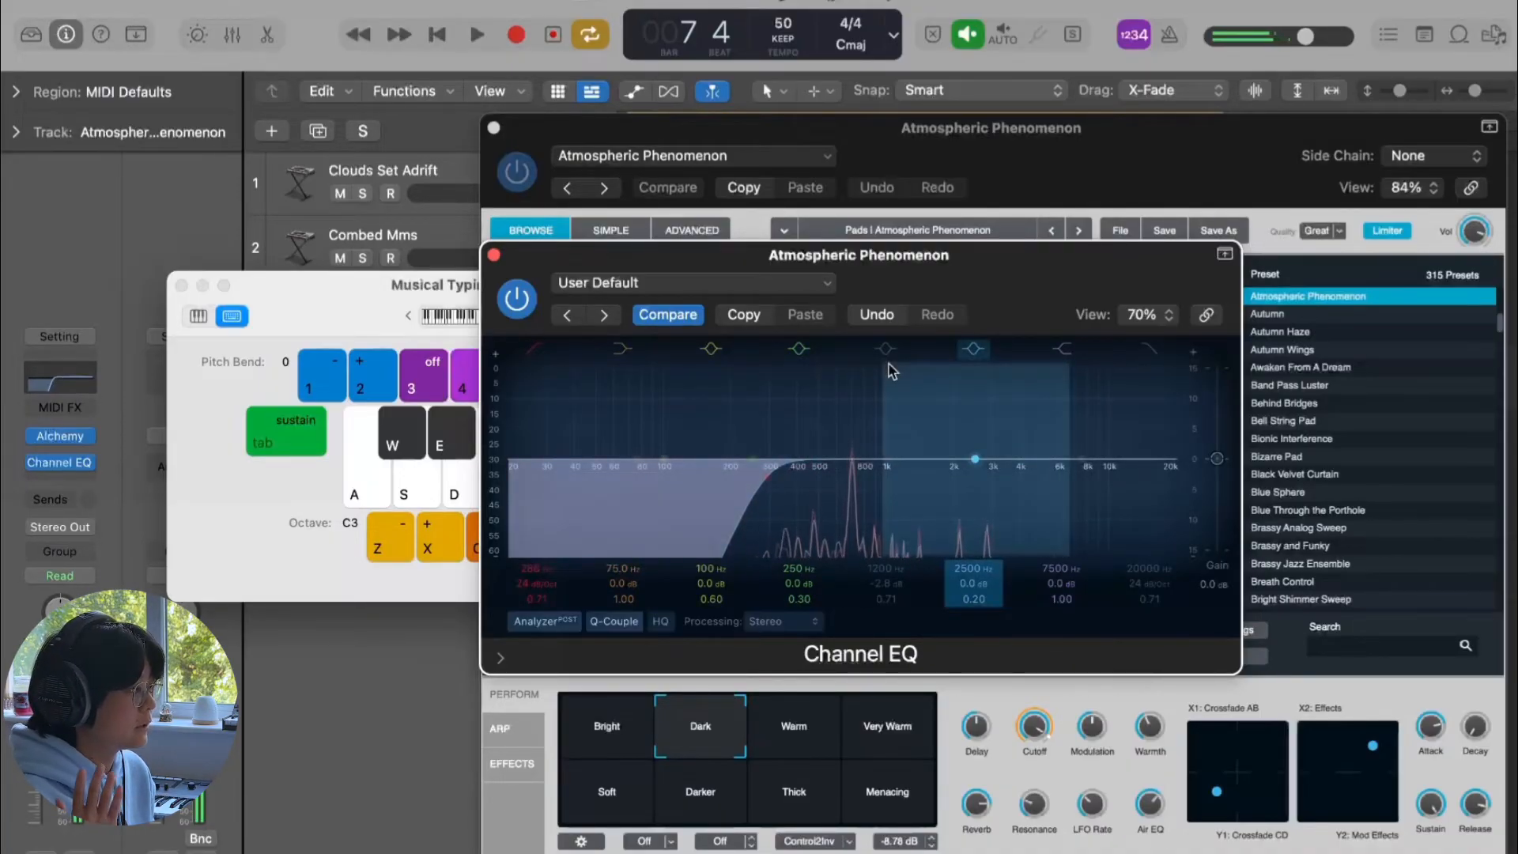
pyautogui.click(887, 349)
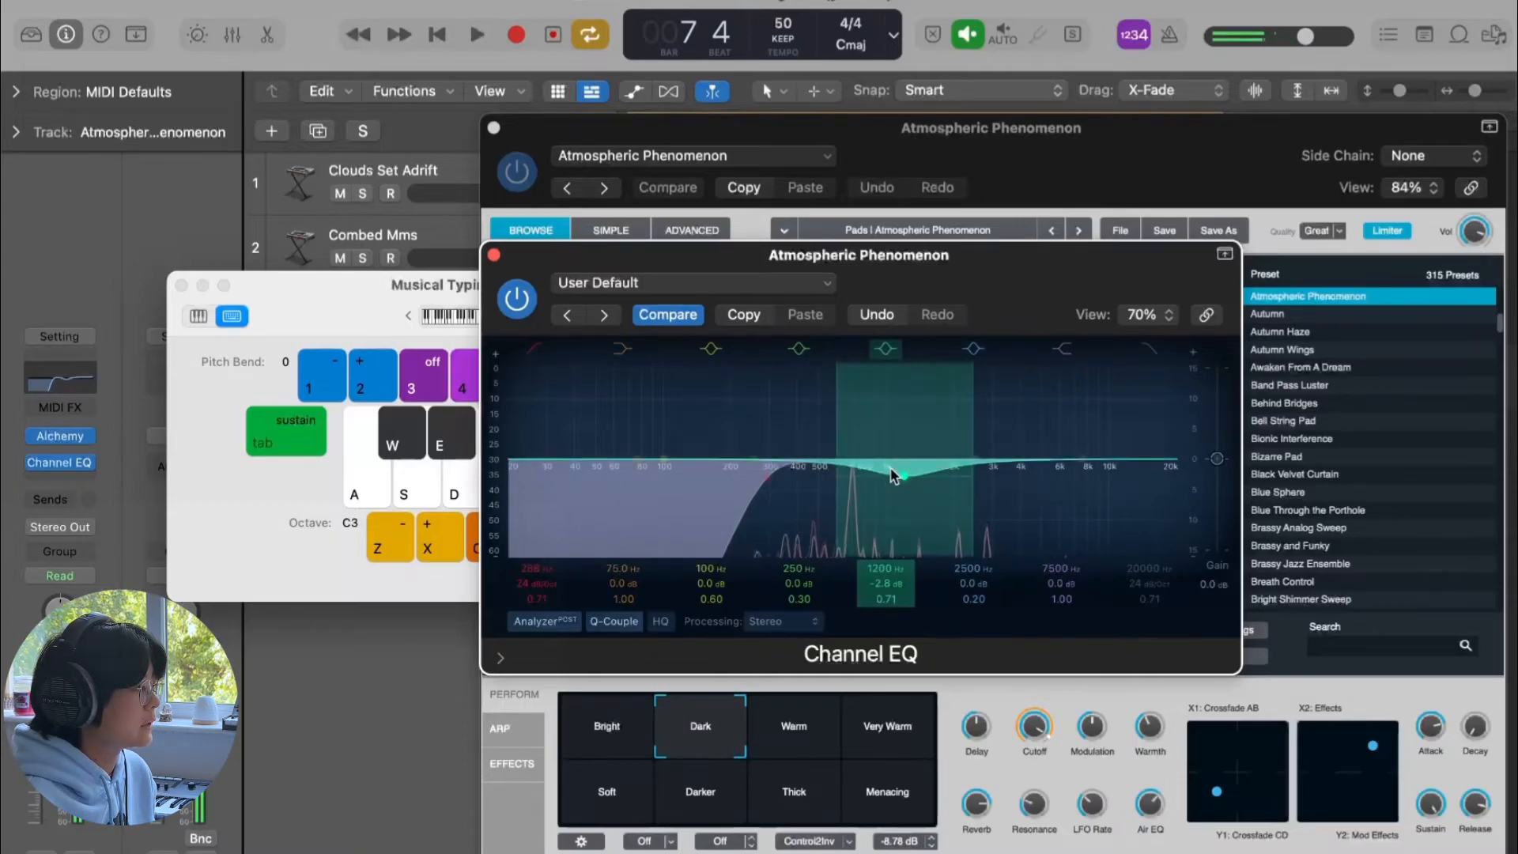
pyautogui.moveTo(891, 468); pyautogui.dragTo(889, 468)
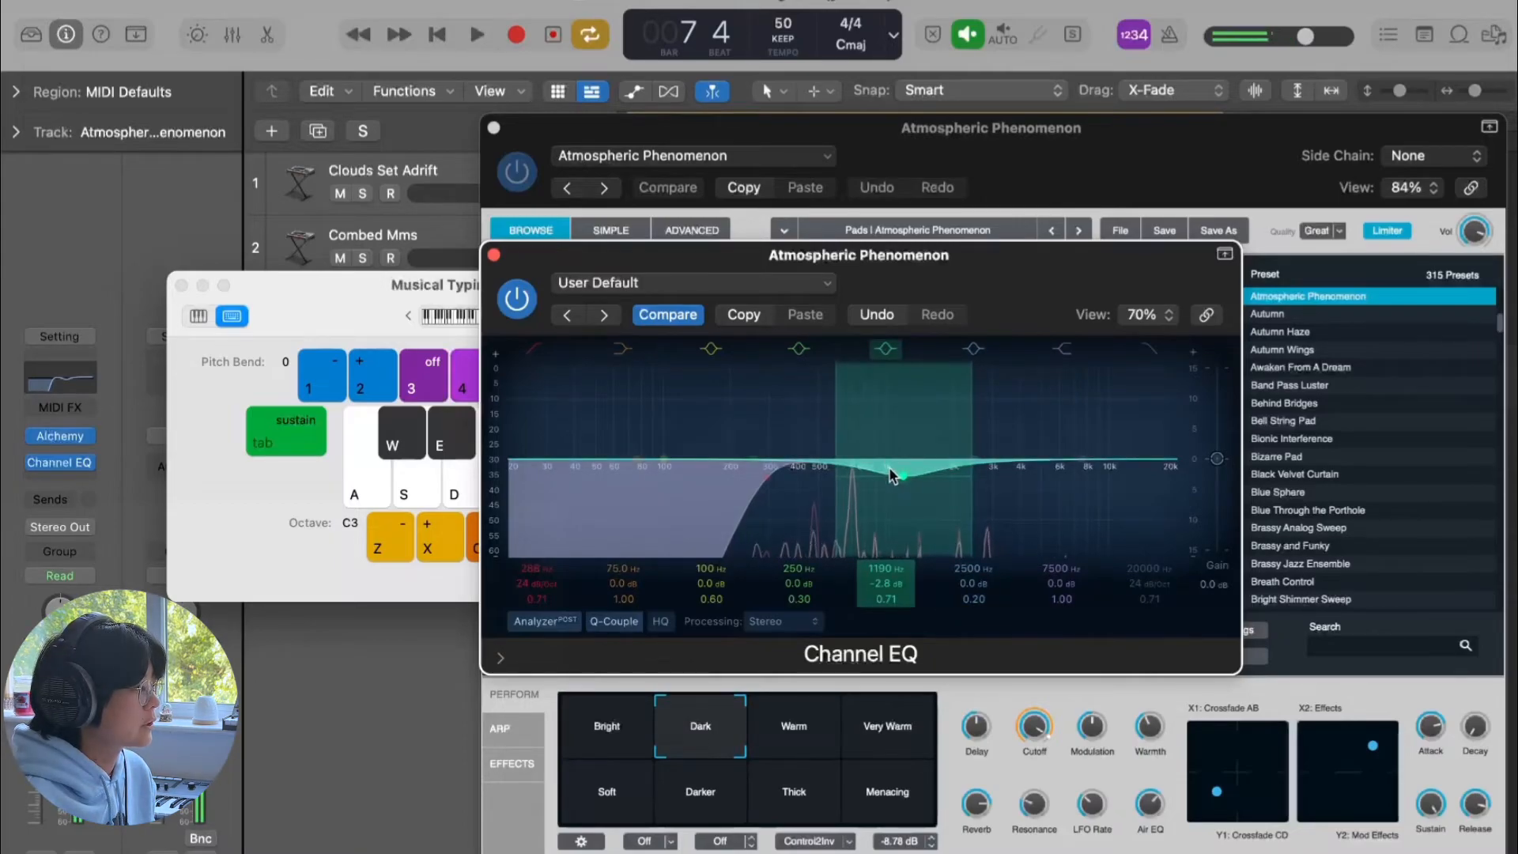
pyautogui.click(493, 255)
# Step: Turn off cycling and play from bar 3, soloing and unsoloing the Atmospheric Phenomenon track for comparison, and stop playback
pyautogui.click(1054, 368)
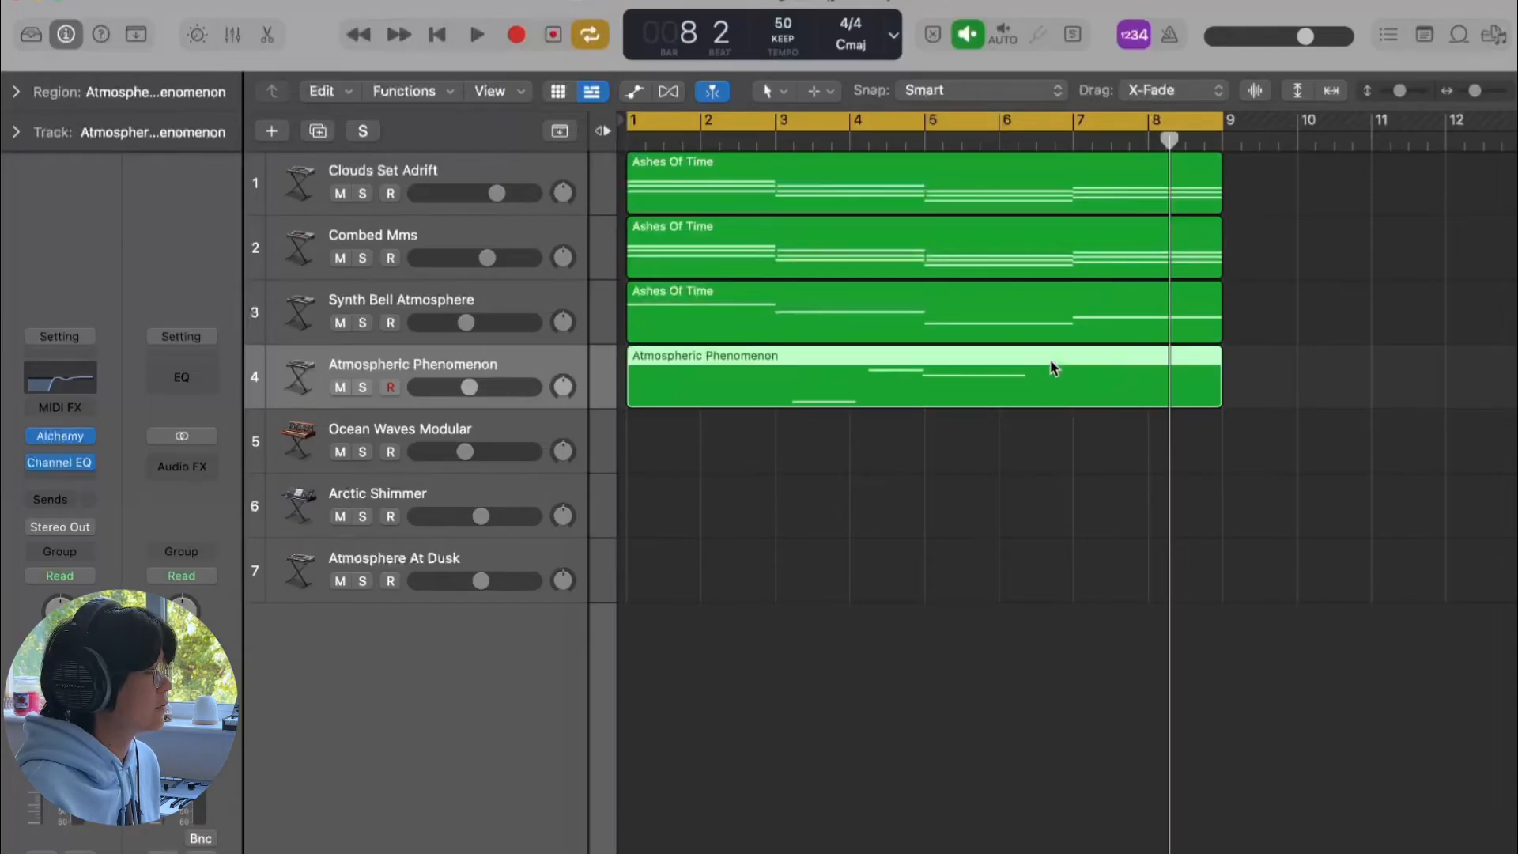
pyautogui.press('c')
pyautogui.click(776, 139)
pyautogui.press('space')
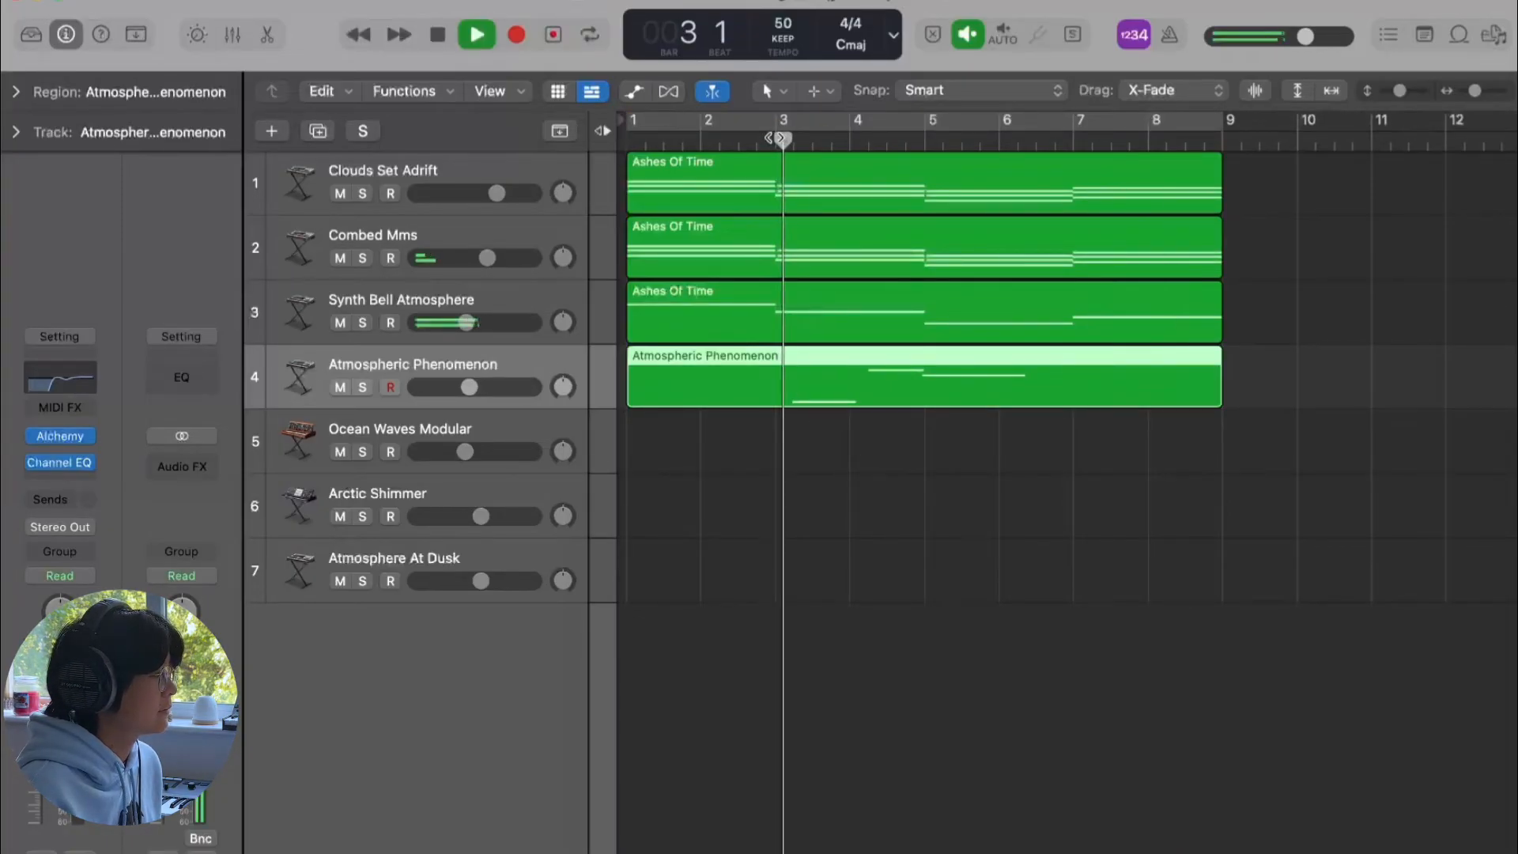
pyautogui.click(369, 386)
pyautogui.click(369, 386)
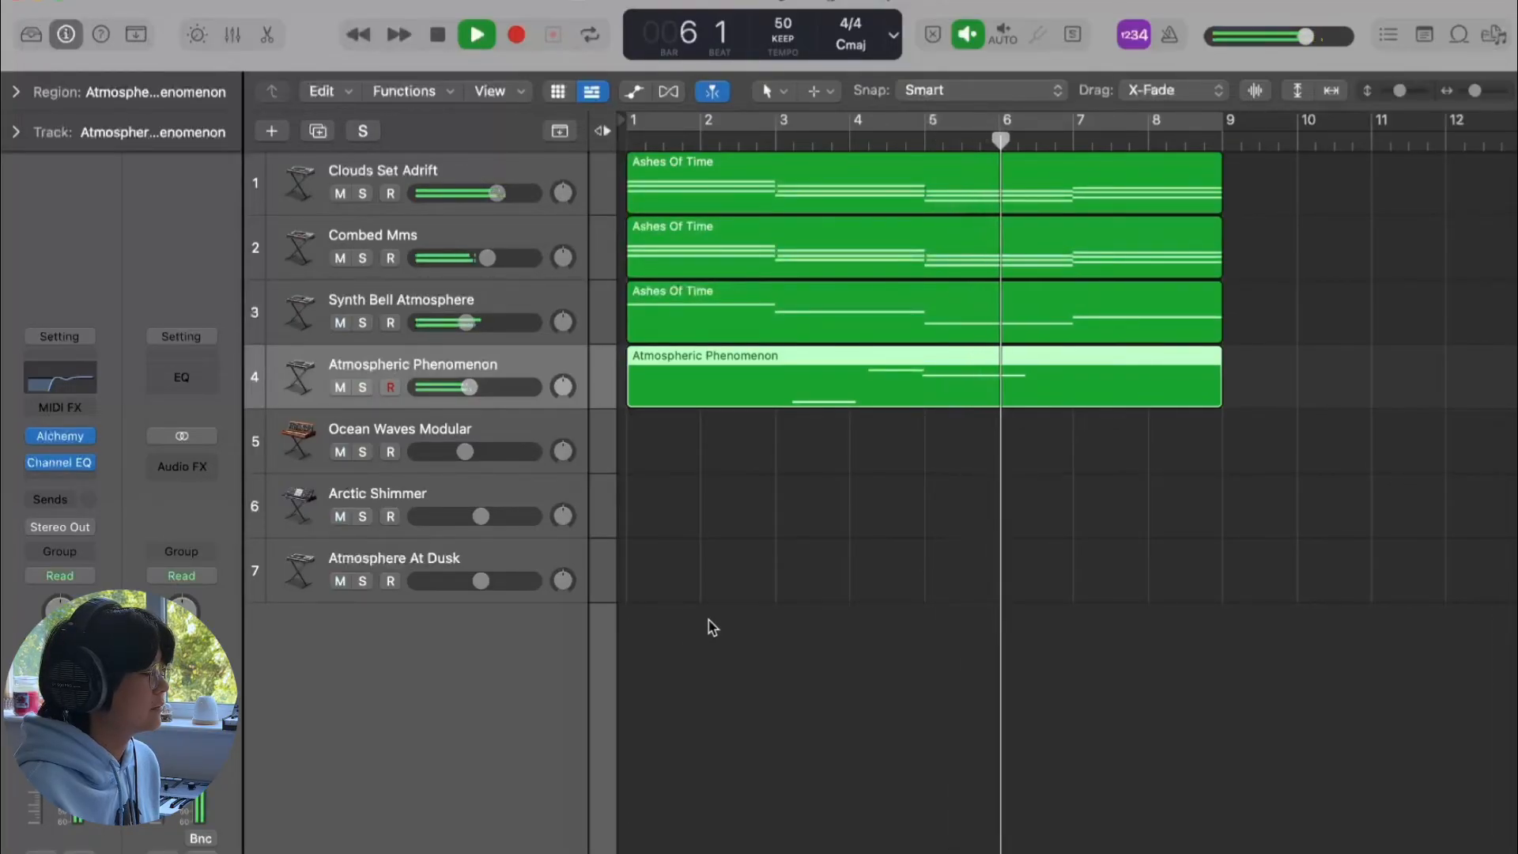
pyautogui.press('space')
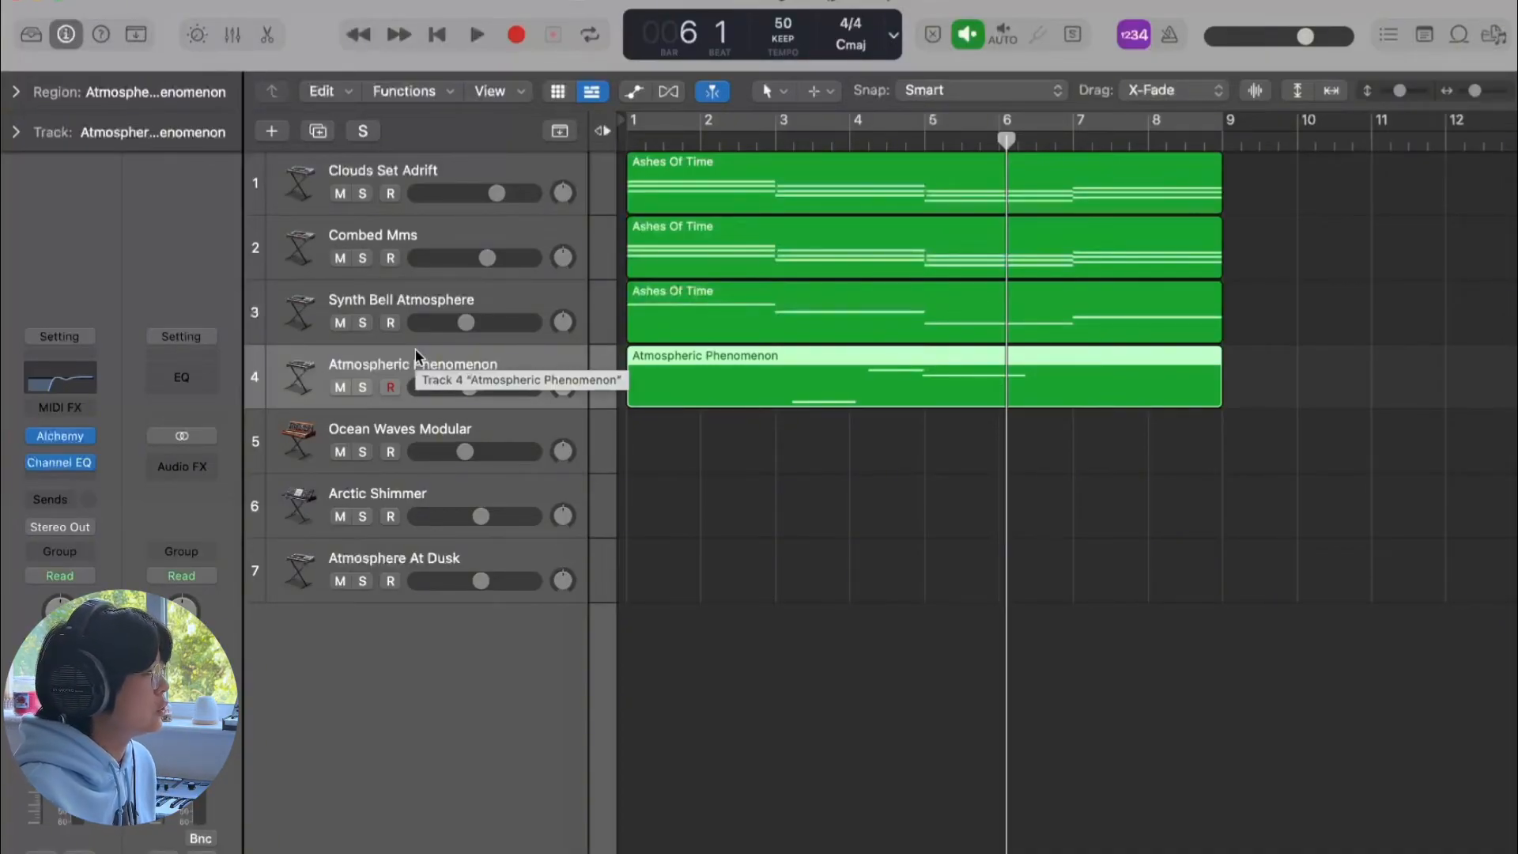
# Step: Create one Alchemy software instrument track below Atmospheric Phenomenon and show its full preset browser
pyautogui.click(459, 431)
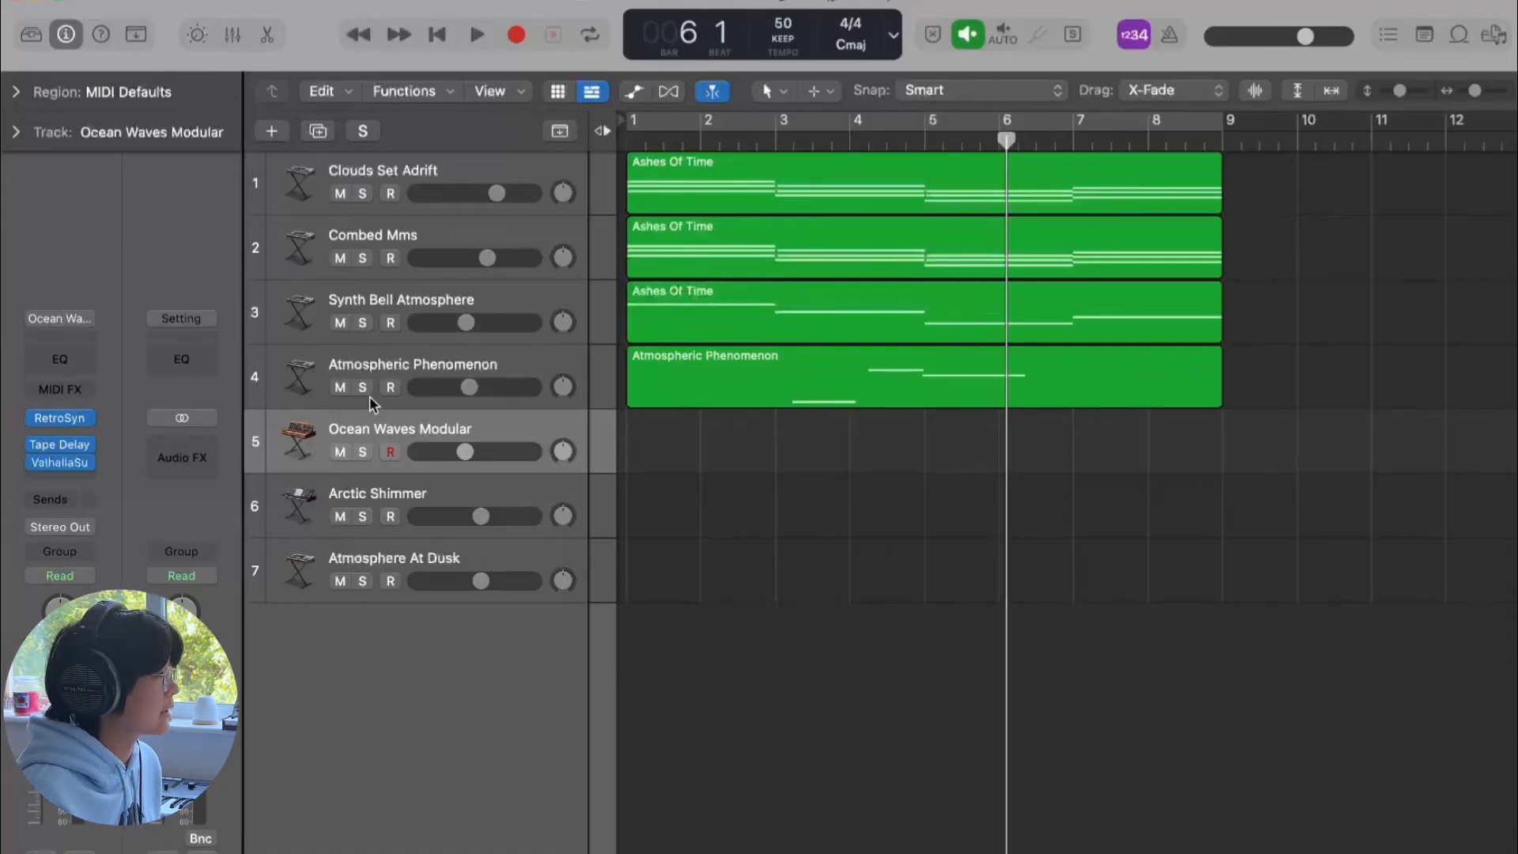
pyautogui.click(407, 372)
pyautogui.click(271, 131)
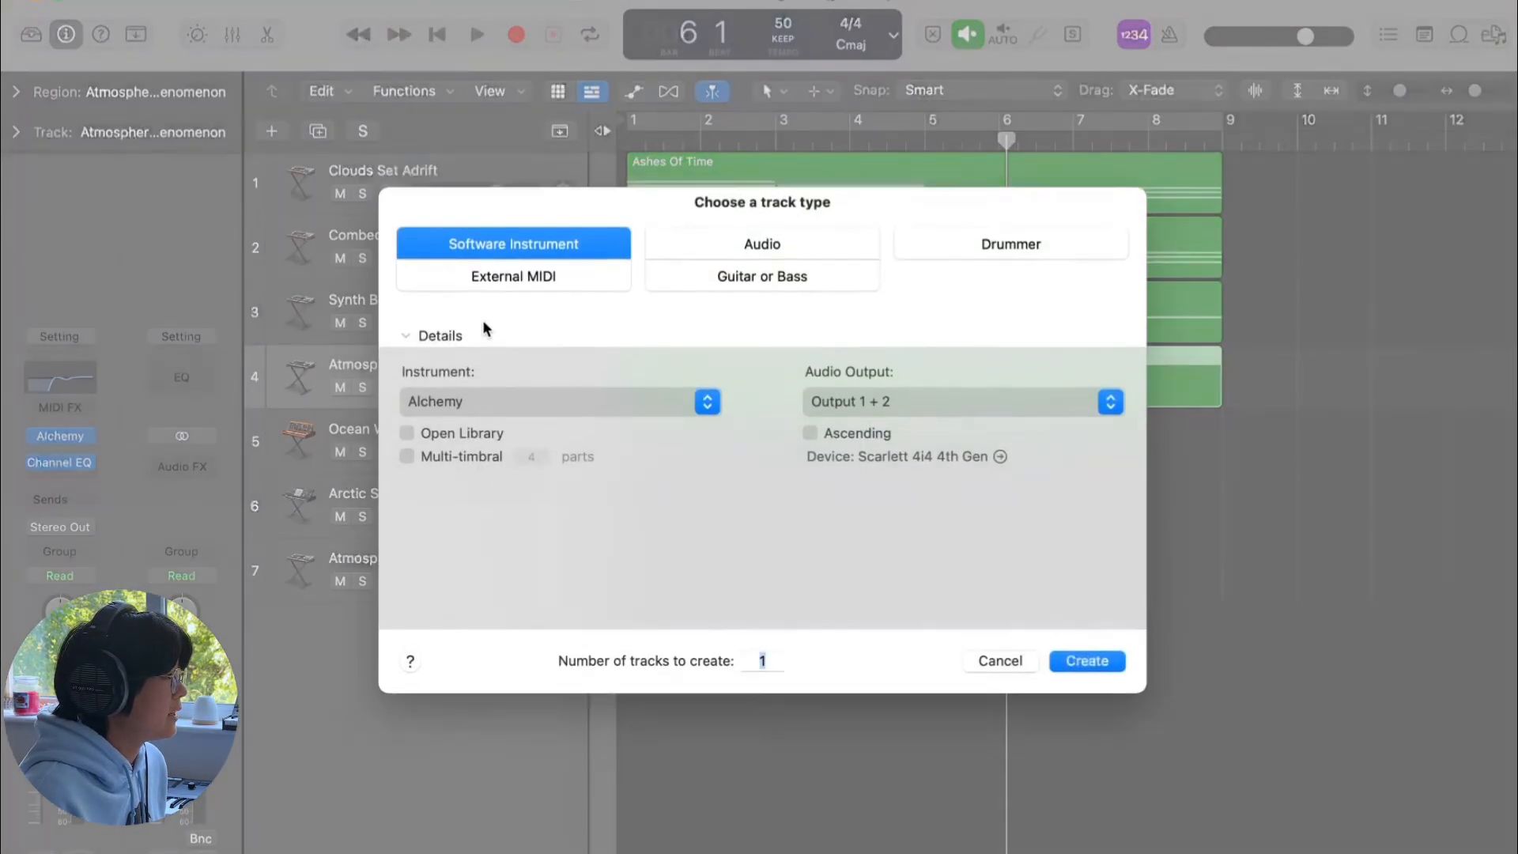
pyautogui.click(1079, 661)
pyautogui.moveTo(1044, 128); pyautogui.dragTo(885, 63)
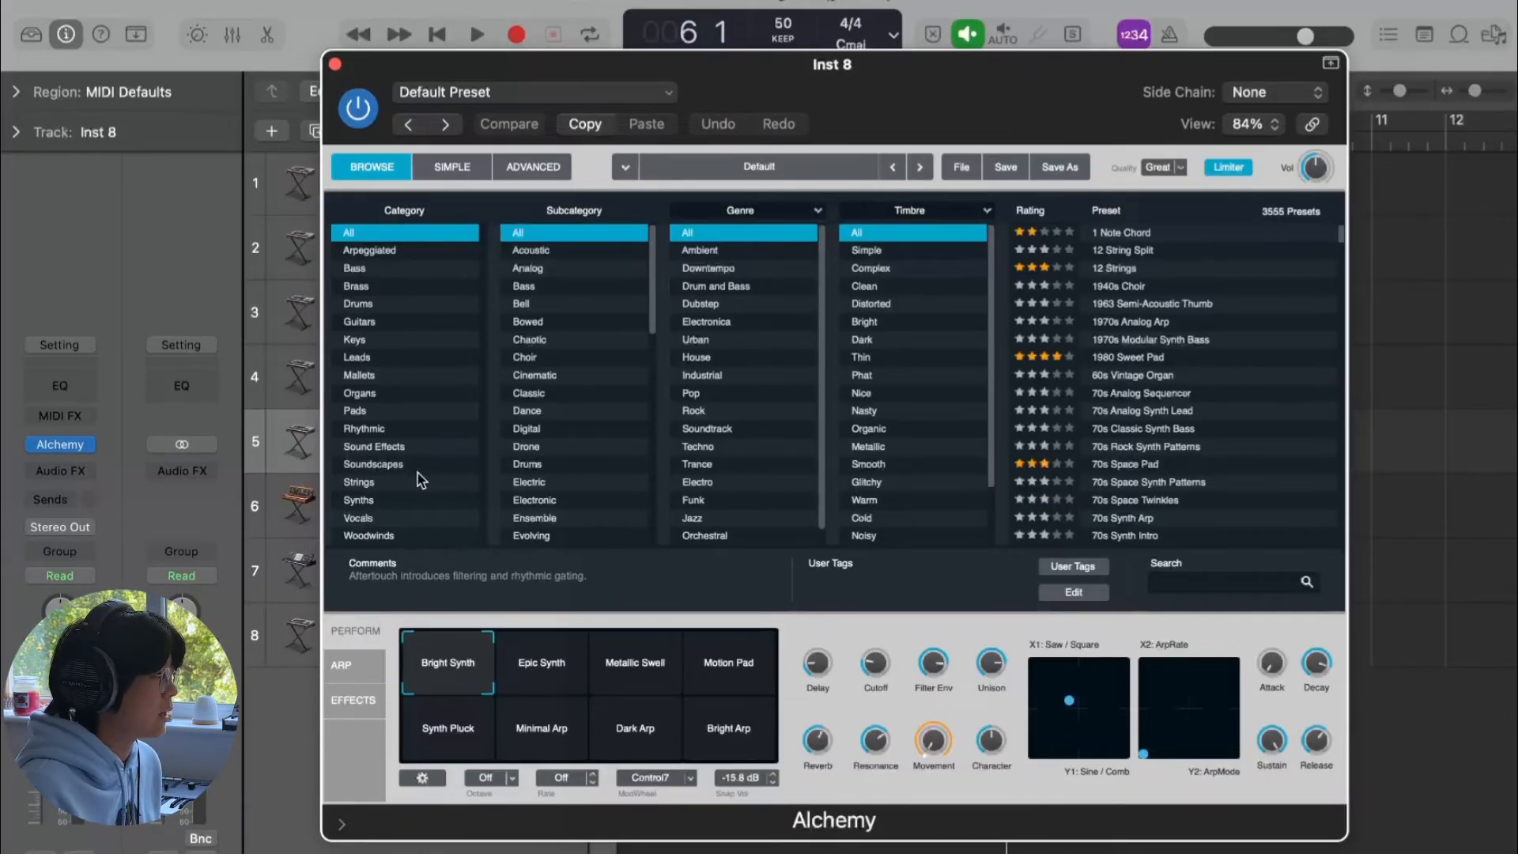
# Step: Examine the Retro Synth, Tape Delay and ValhallaSupermassive settings on the Ocean Waves Modular track, closing each plug-in
pyautogui.click(416, 448)
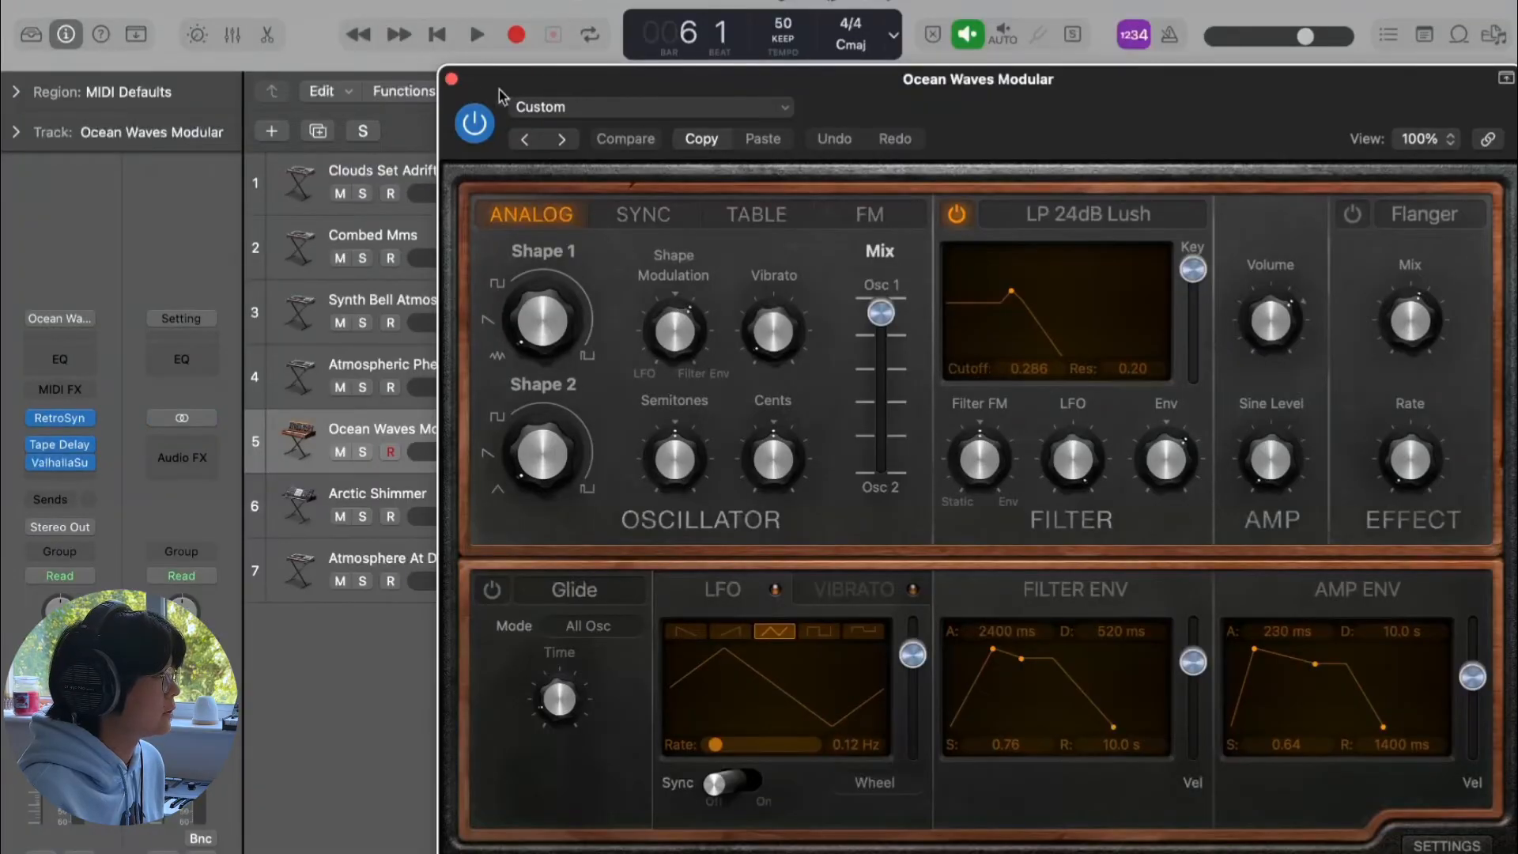
pyautogui.click(451, 79)
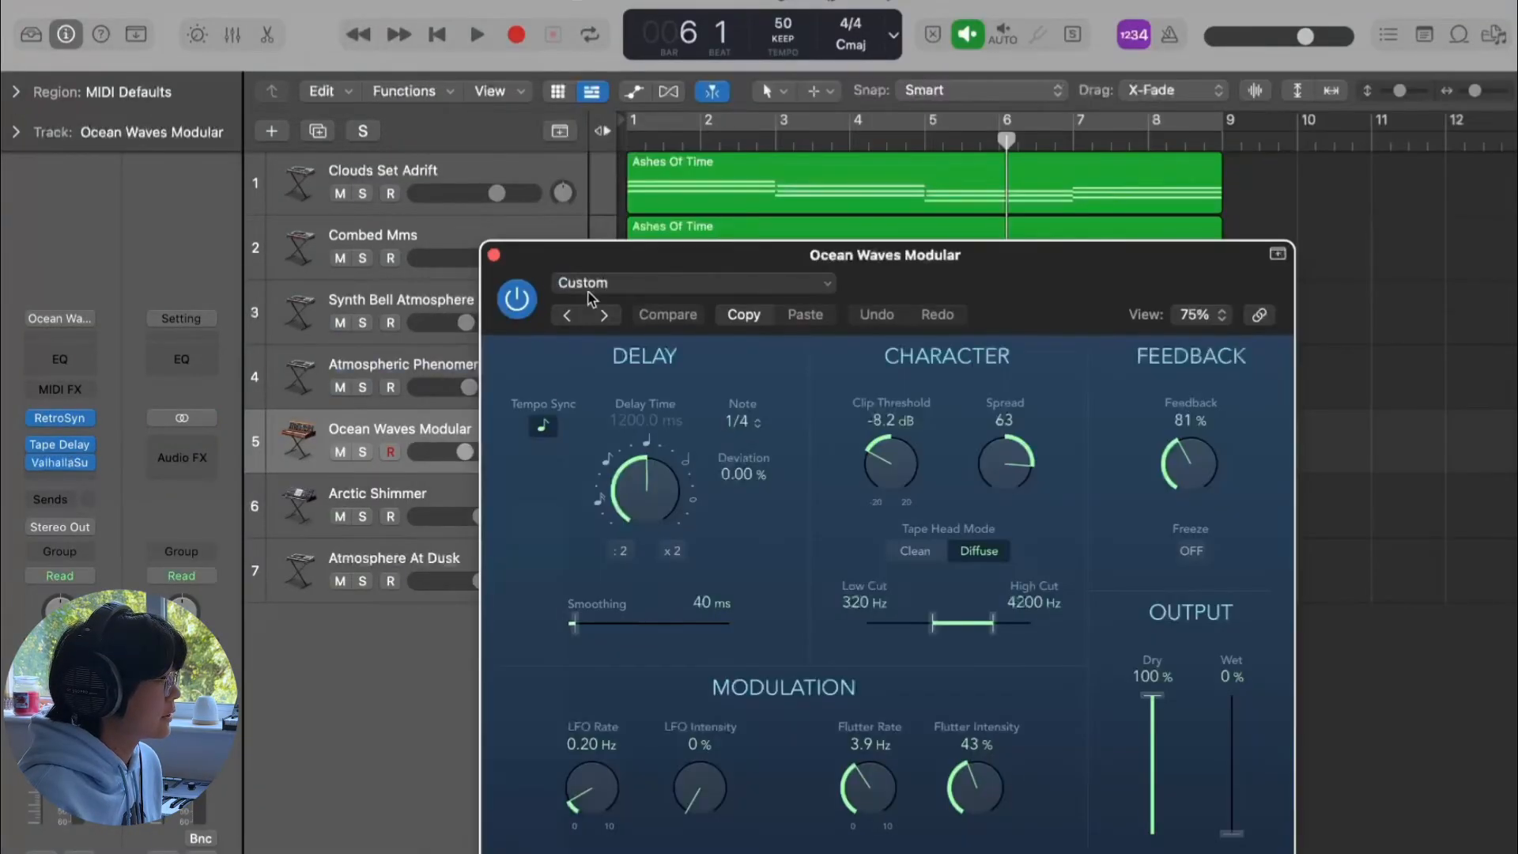
pyautogui.click(494, 256)
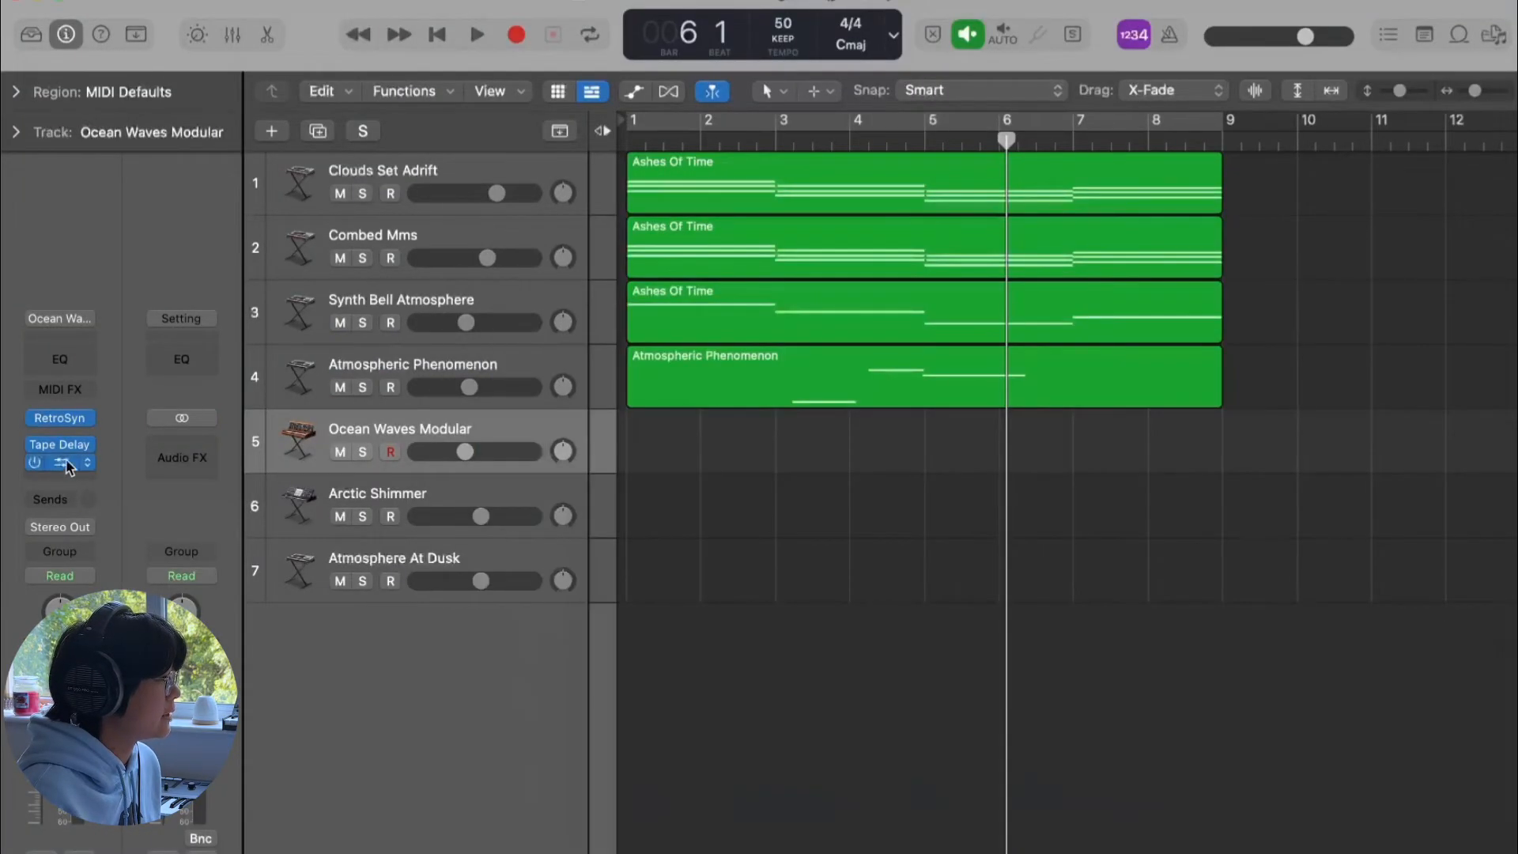
pyautogui.click(60, 462)
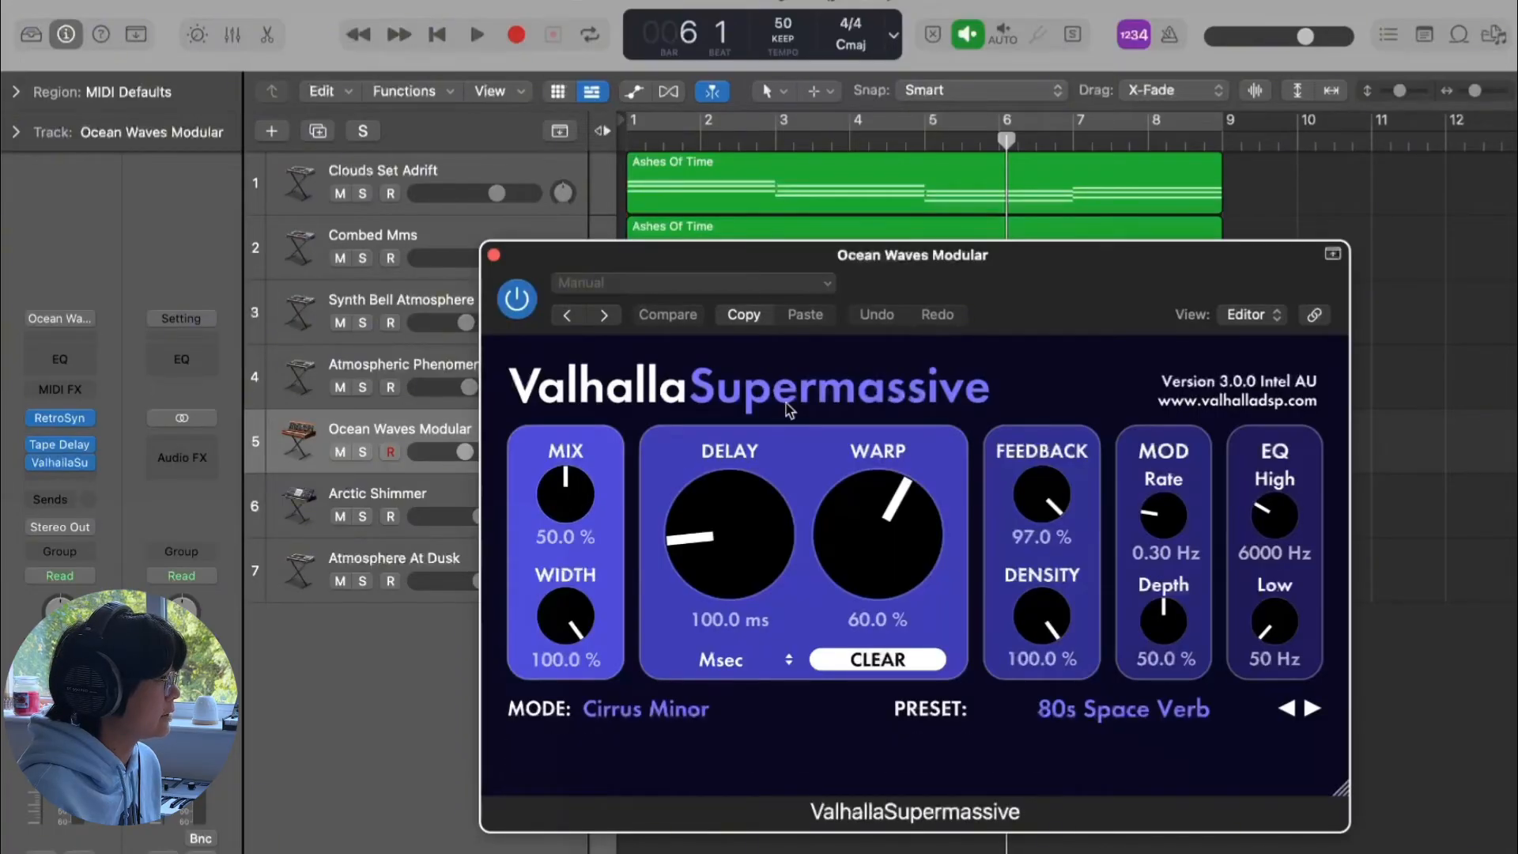
pyautogui.click(494, 257)
# Step: Turn cycling on, play notes on Ocean Waves Modular with Musical Typing over the layers, and capture the performance as a MIDI region
pyautogui.press('super+k')
pyautogui.click(745, 117)
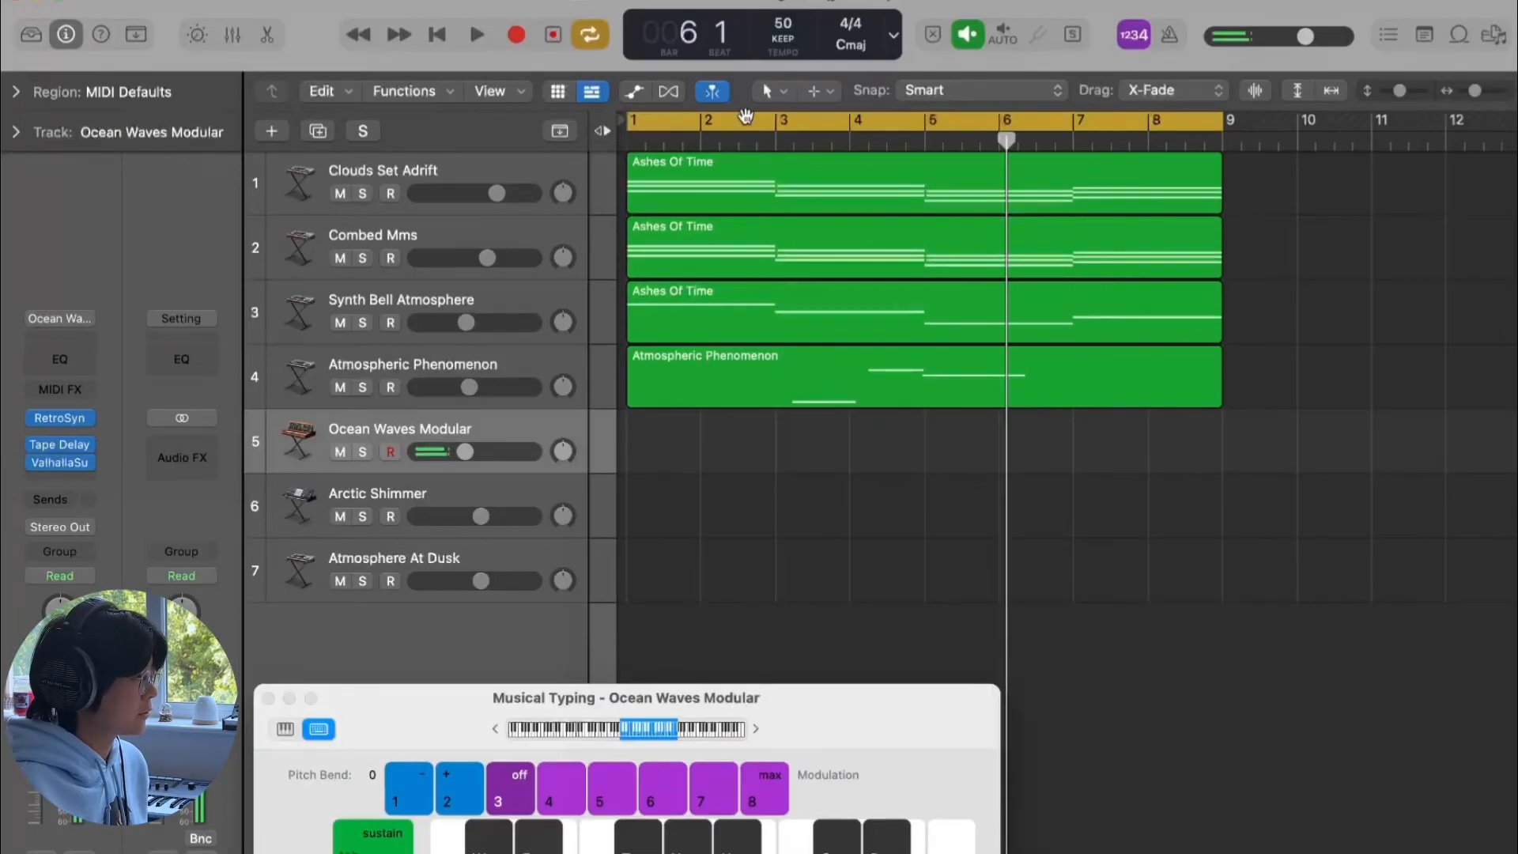
pyautogui.press('space')
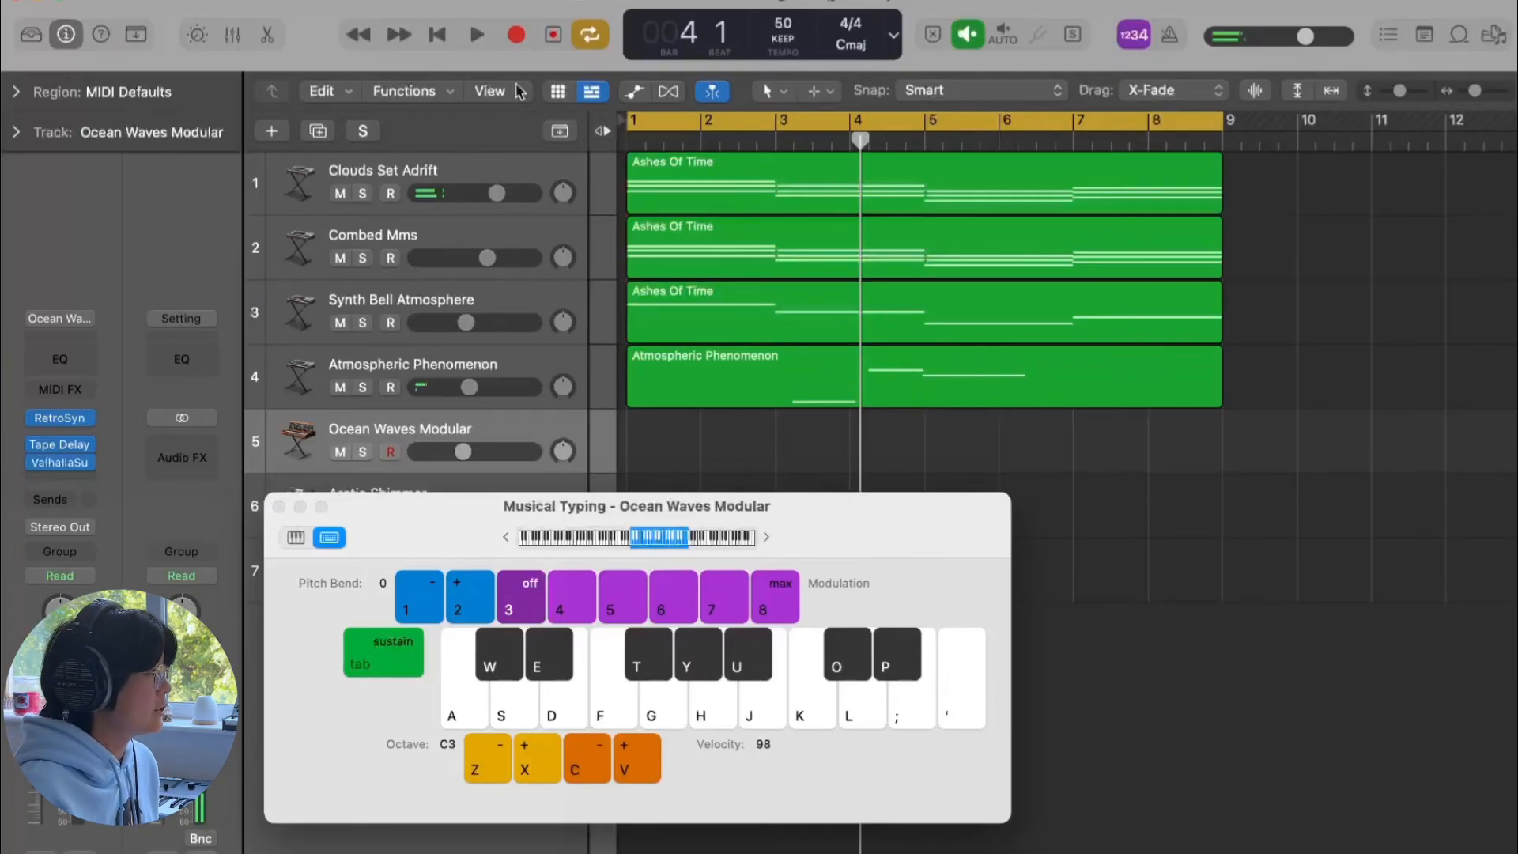
pyautogui.click(552, 36)
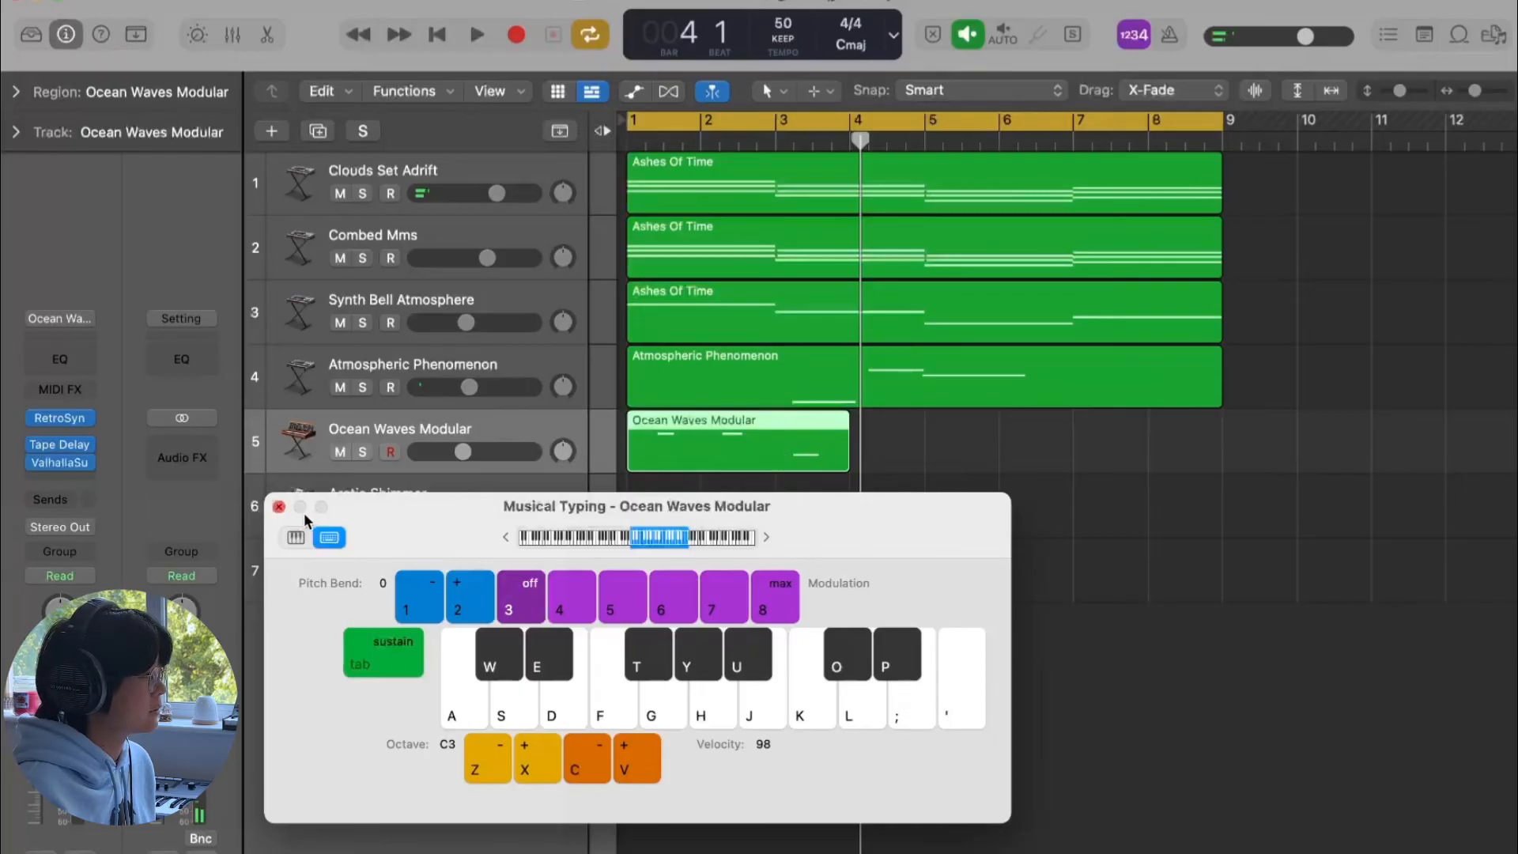
pyautogui.press('super+k')
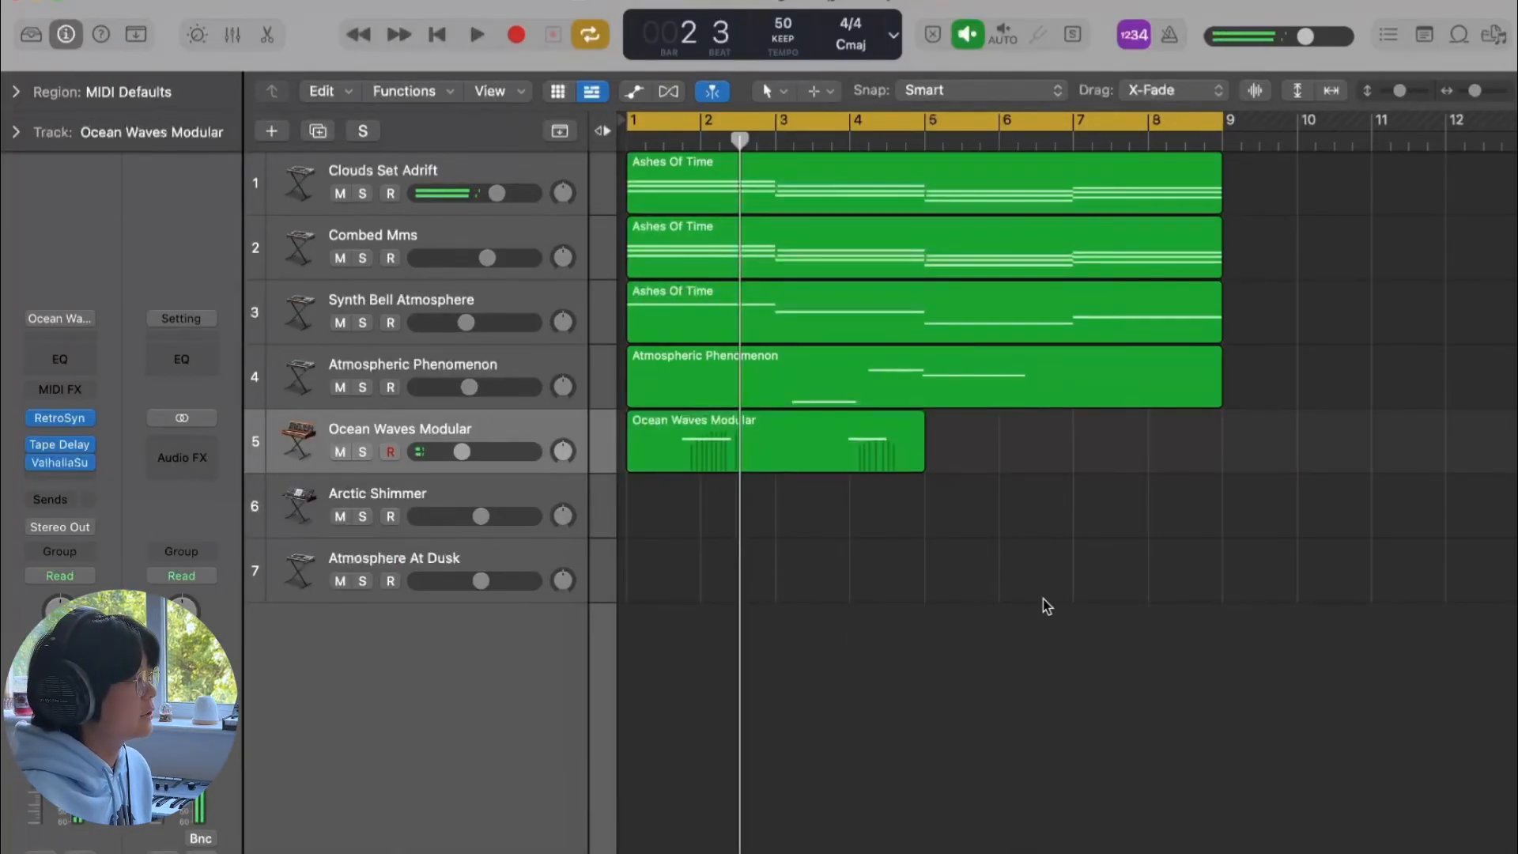
# Step: Open the Ocean Waves Modular region in the Piano Roll and inspect its first note
pyautogui.click(723, 445)
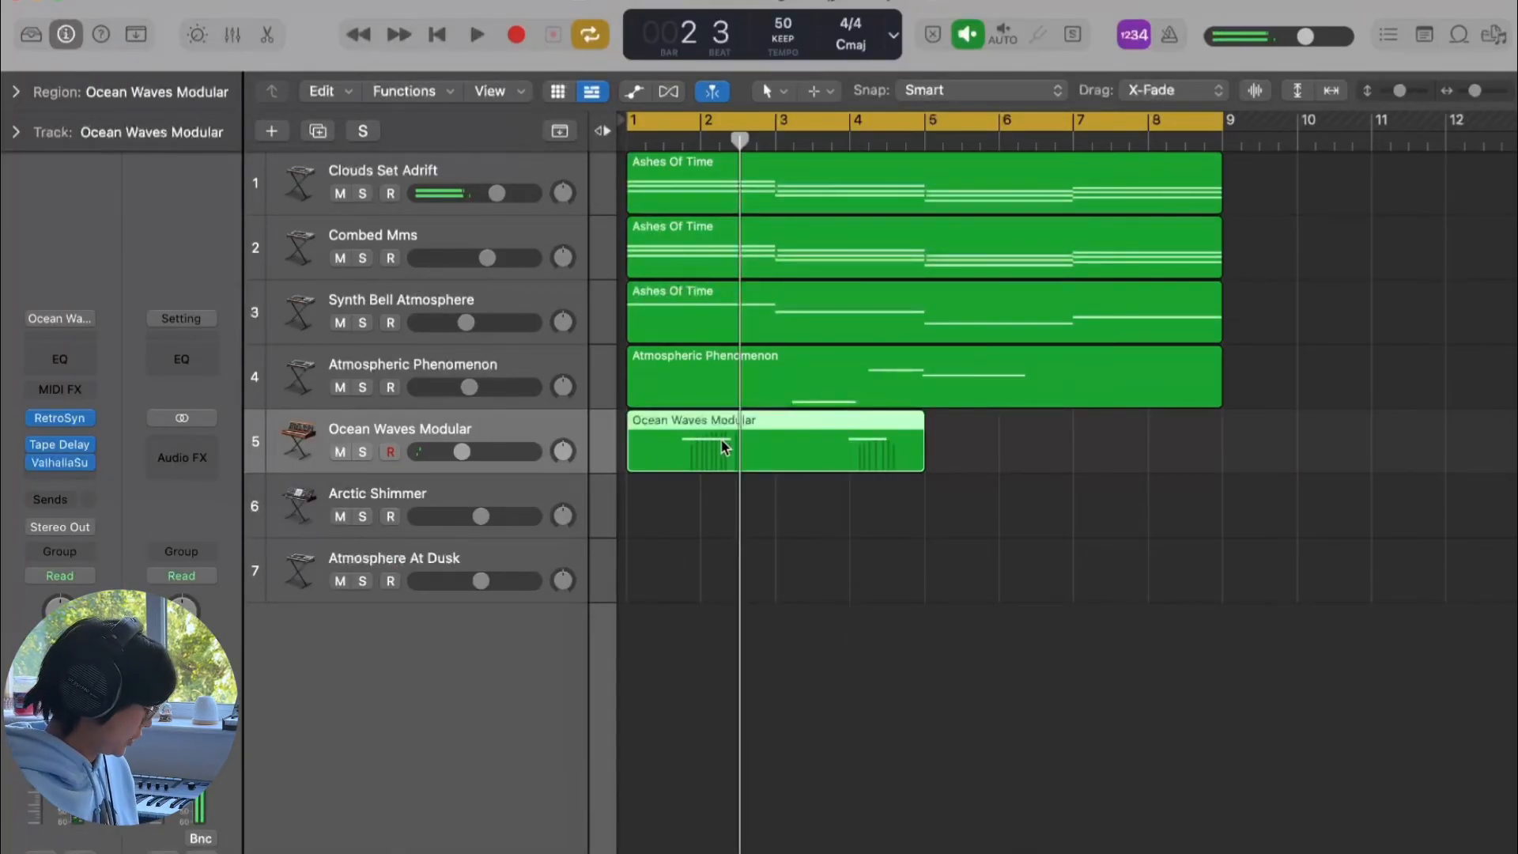
pyautogui.doubleClick(722, 446)
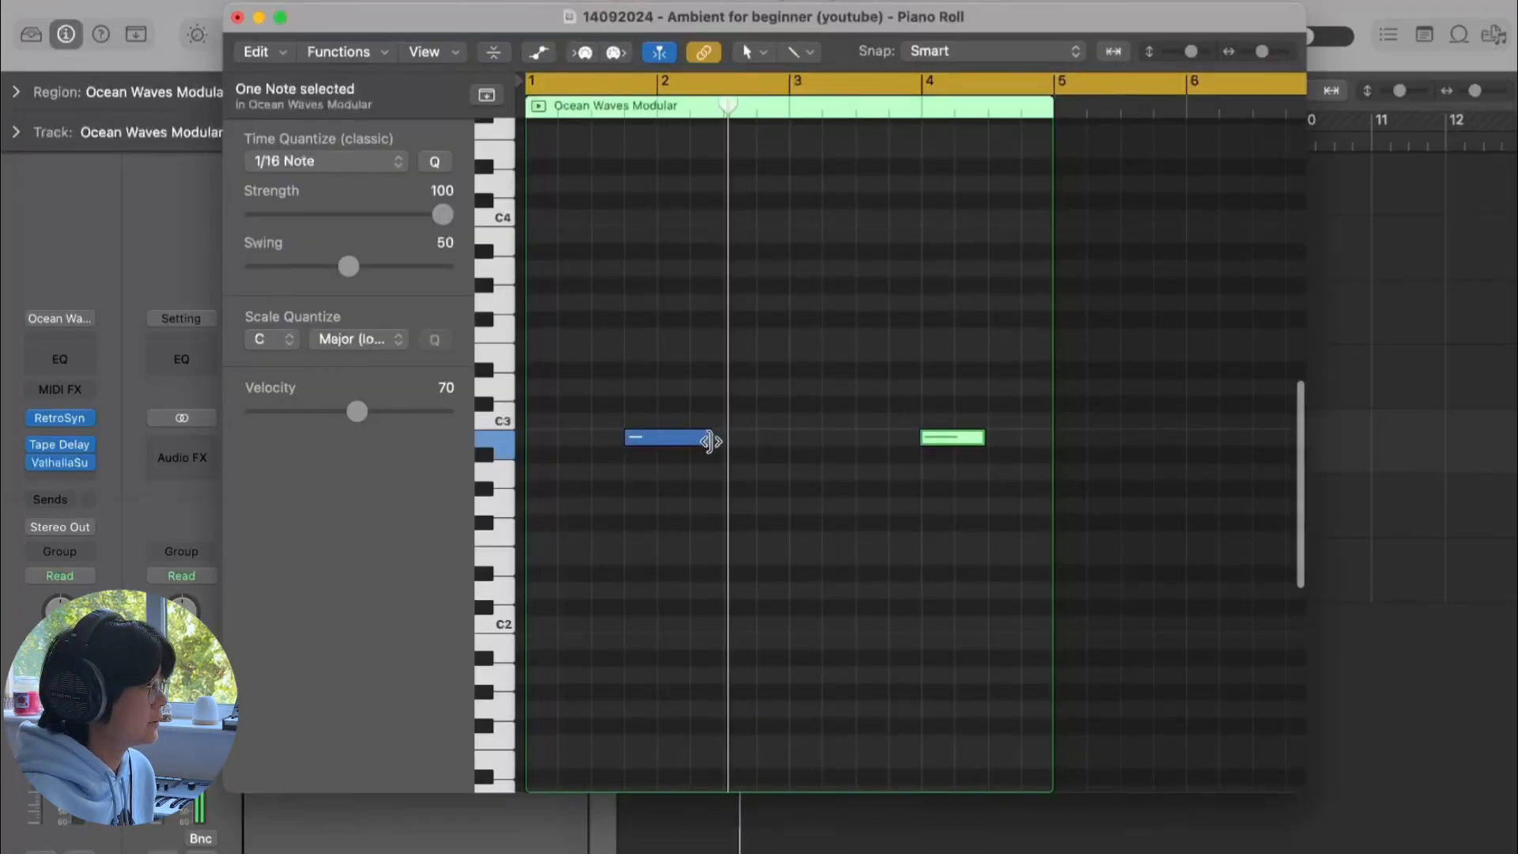
pyautogui.click(688, 440)
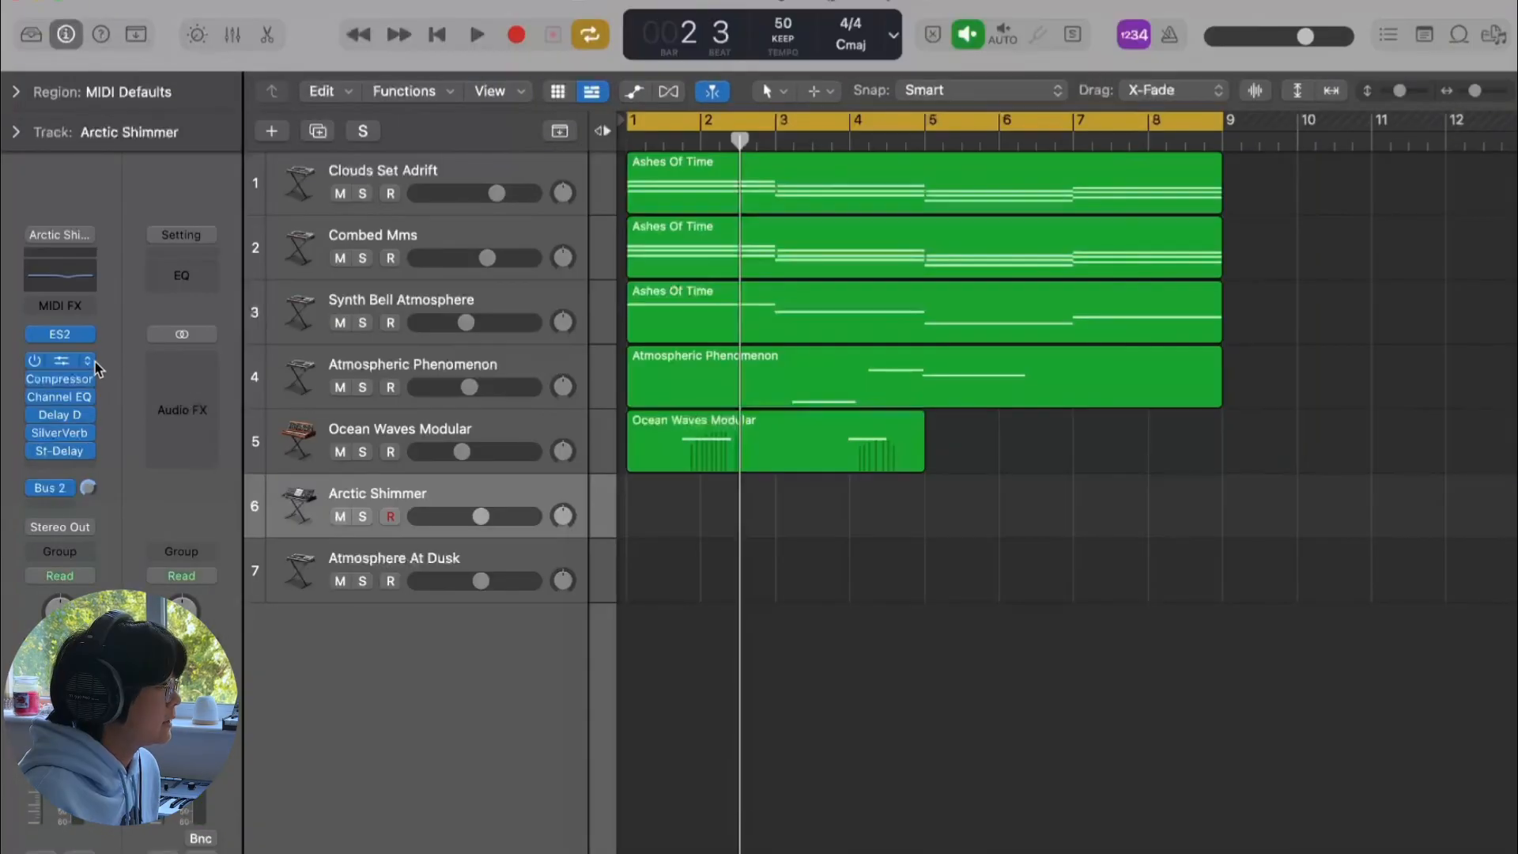
# Step: Examine the ES2 and stereo delay settings on the Arctic Shimmer track, closing each plug-in
pyautogui.click(59, 335)
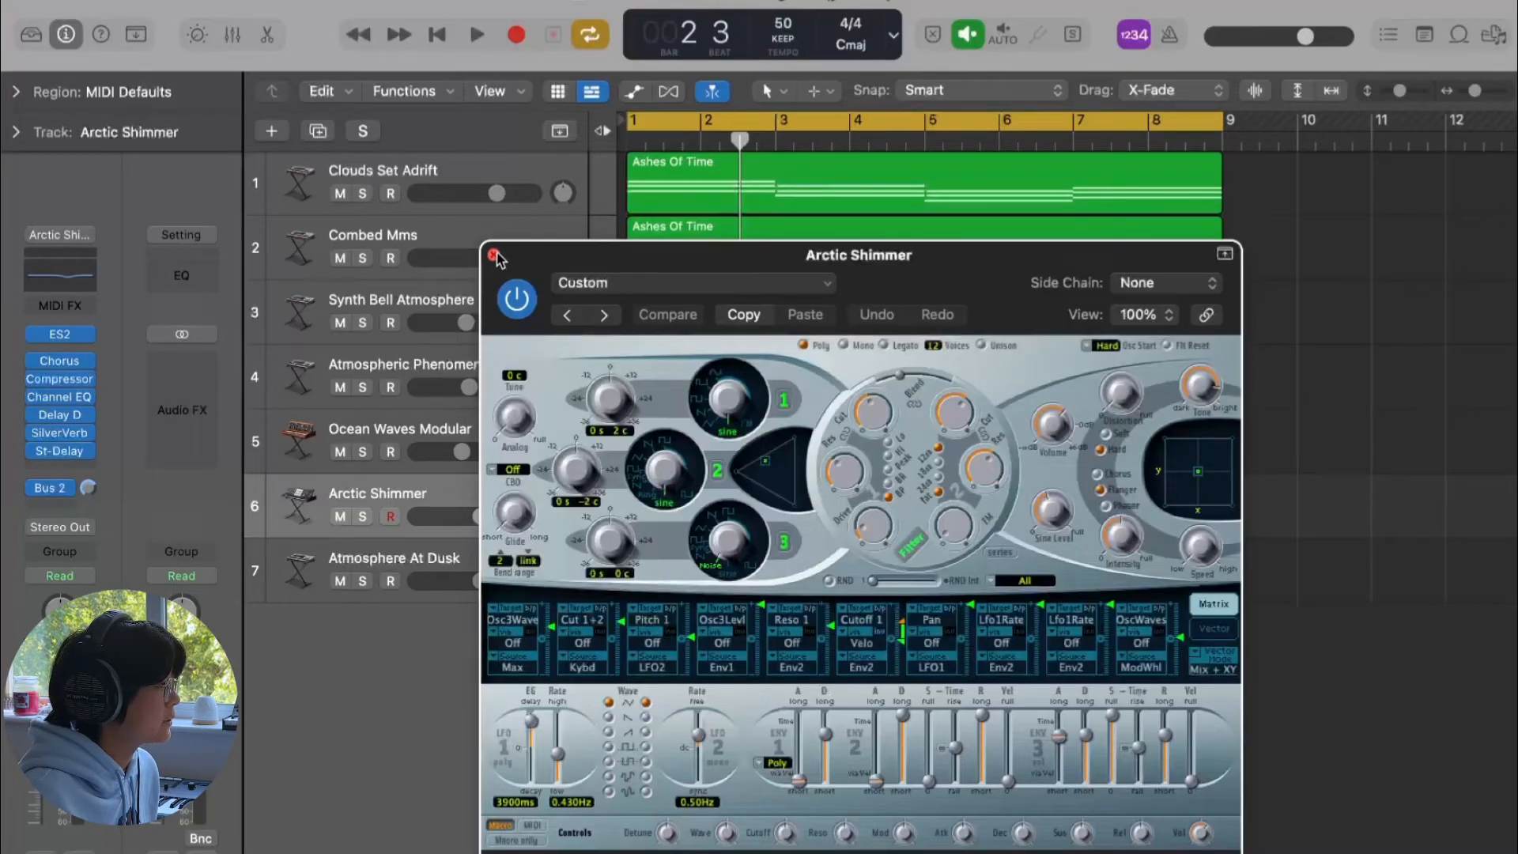
pyautogui.click(494, 256)
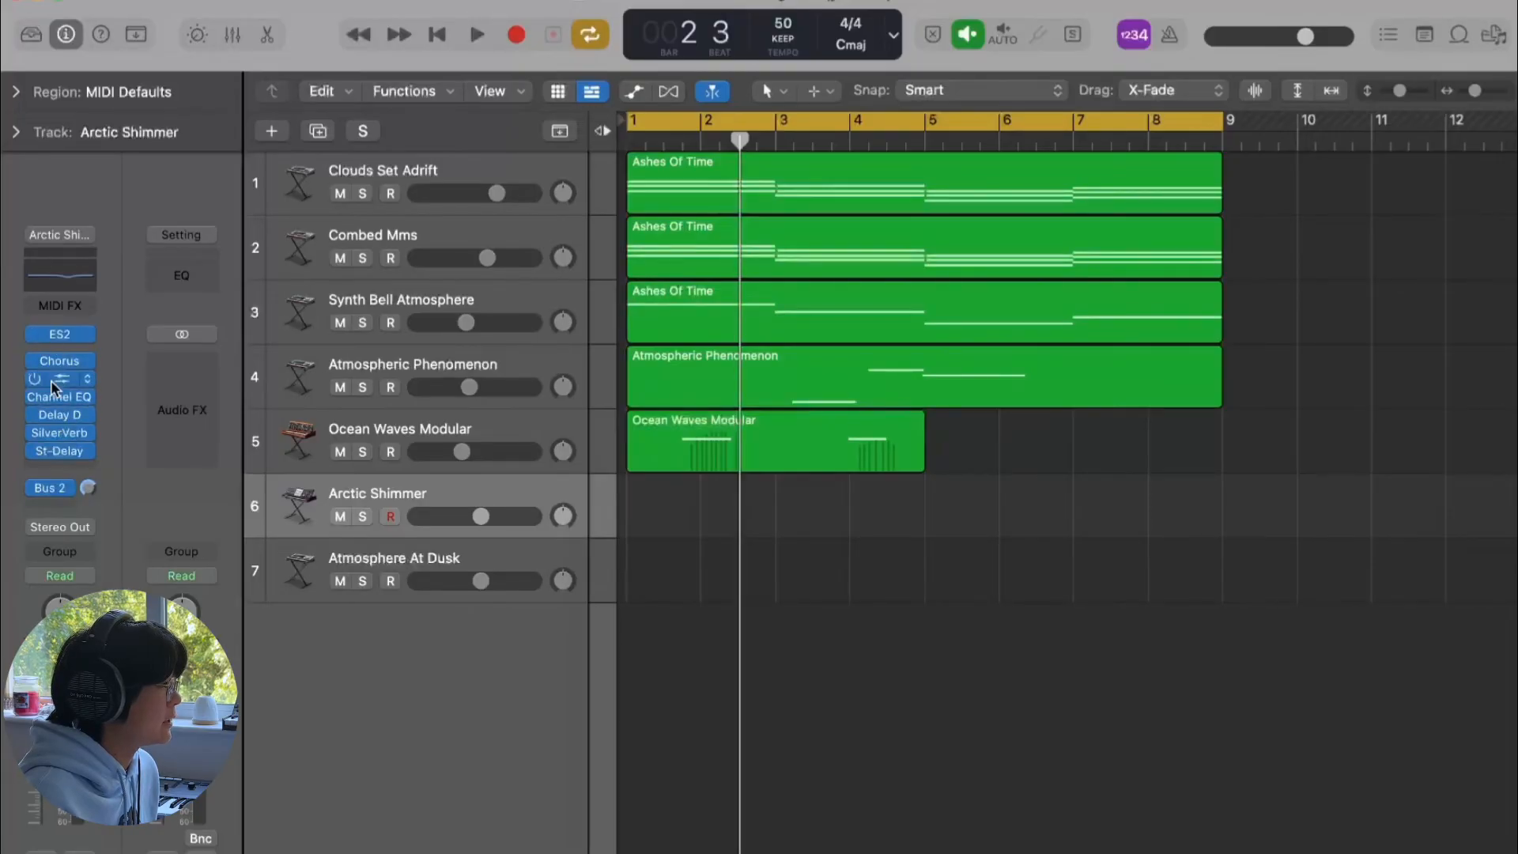
pyautogui.click(59, 450)
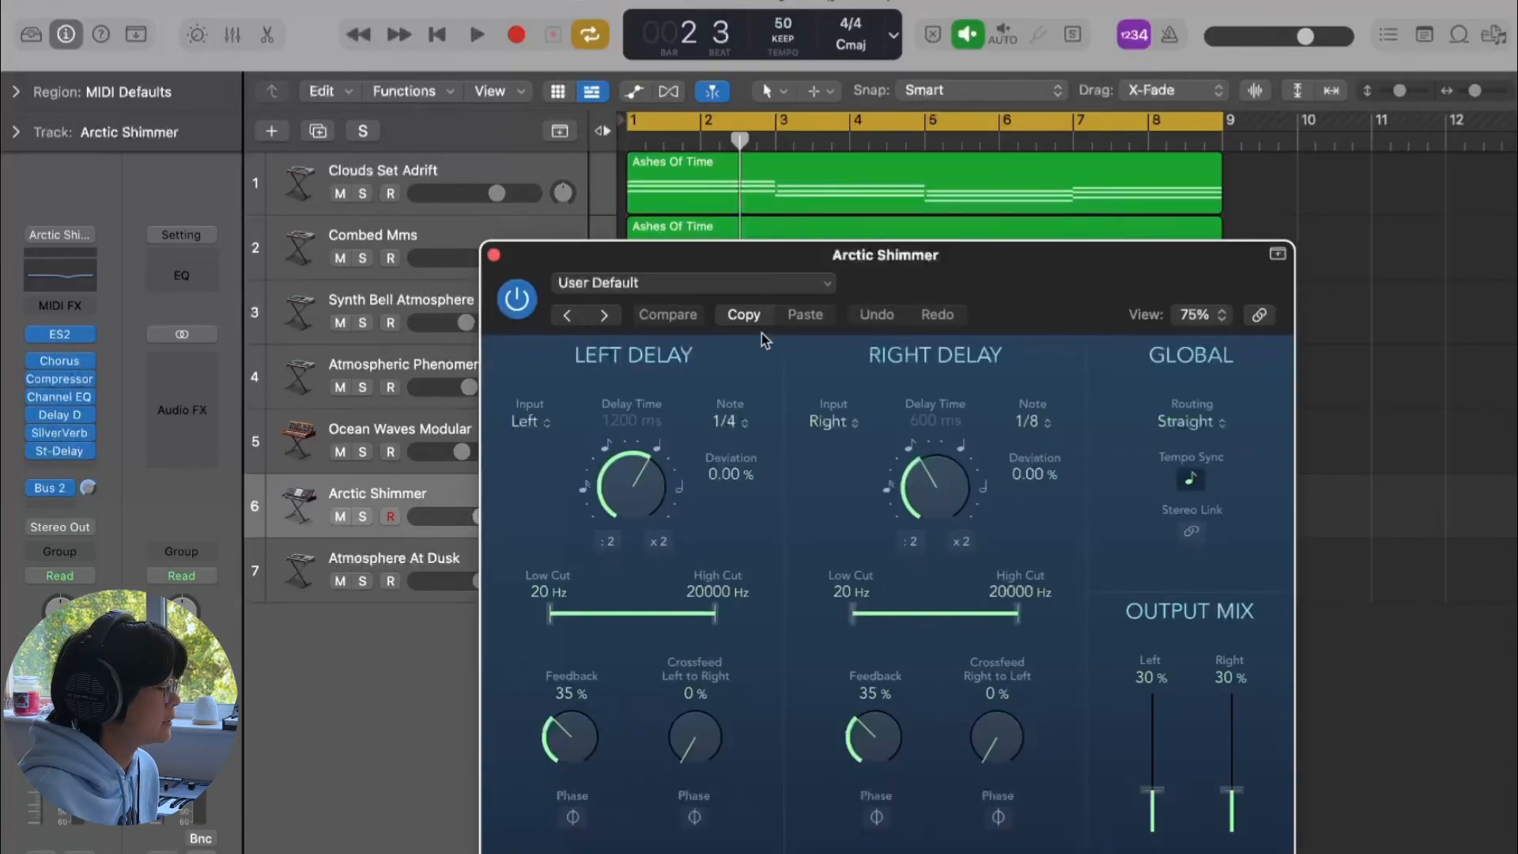
pyautogui.click(493, 254)
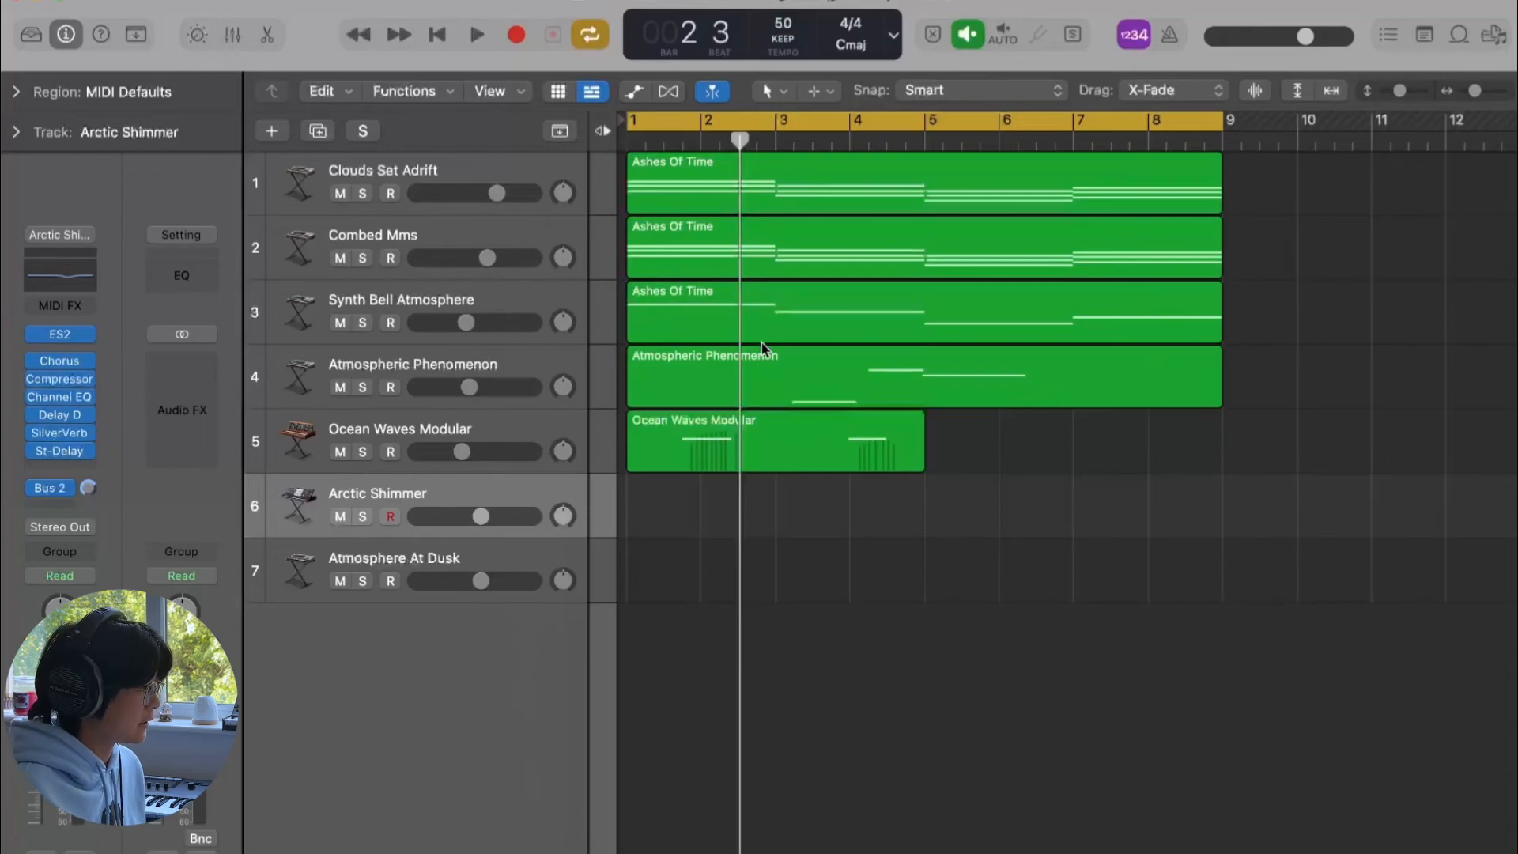
# Step: Play a sparse Arctic Shimmer part with Musical Typing, capture it as a region from bar 1, and check its notes in the Piano Roll
pyautogui.press('super+k')
pyautogui.press('f')
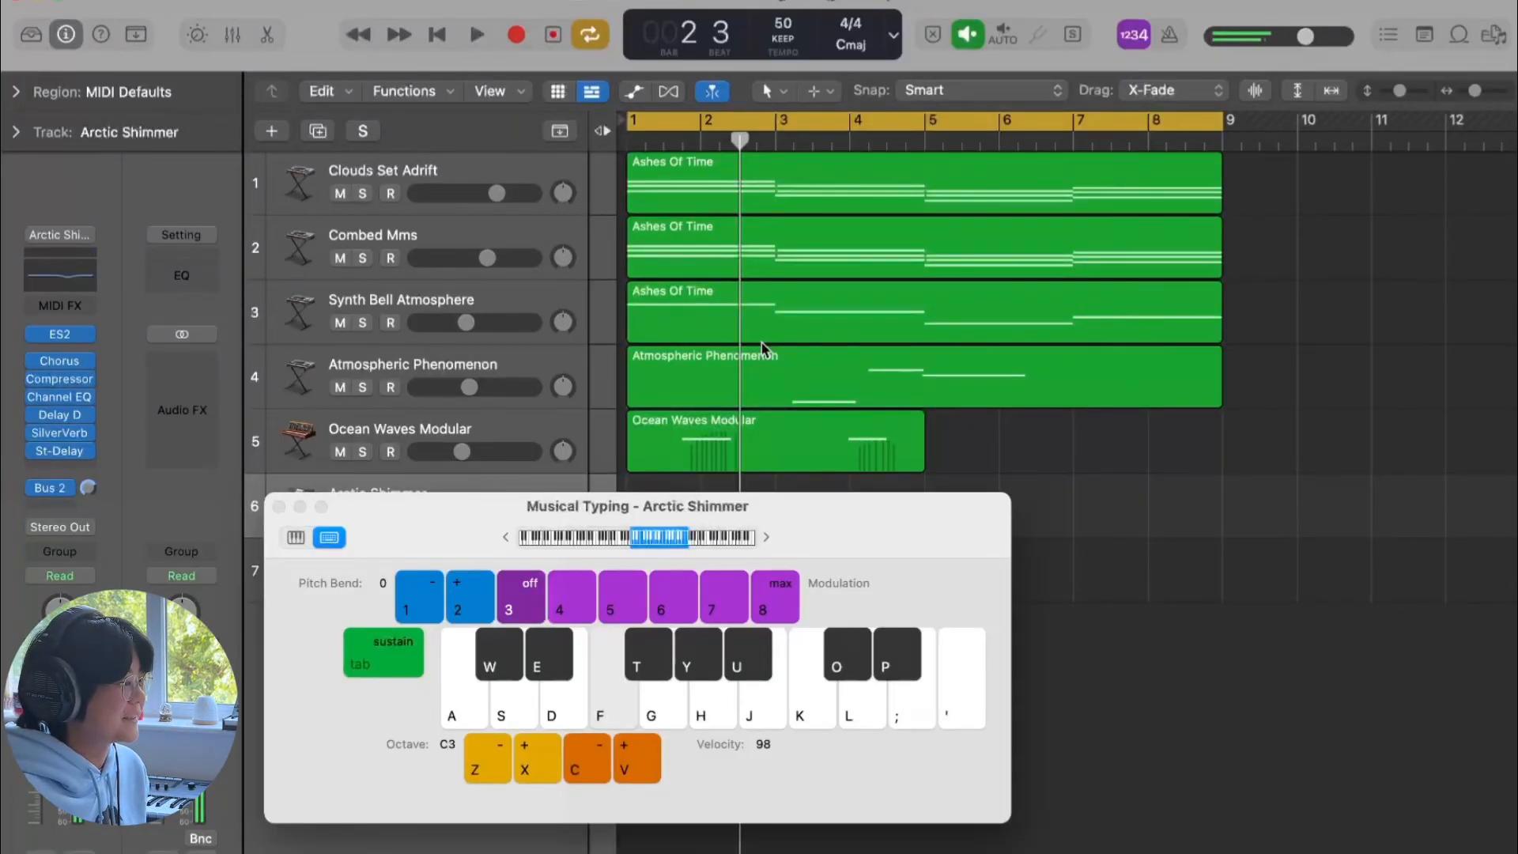
pyautogui.press('space')
pyautogui.press('super+k')
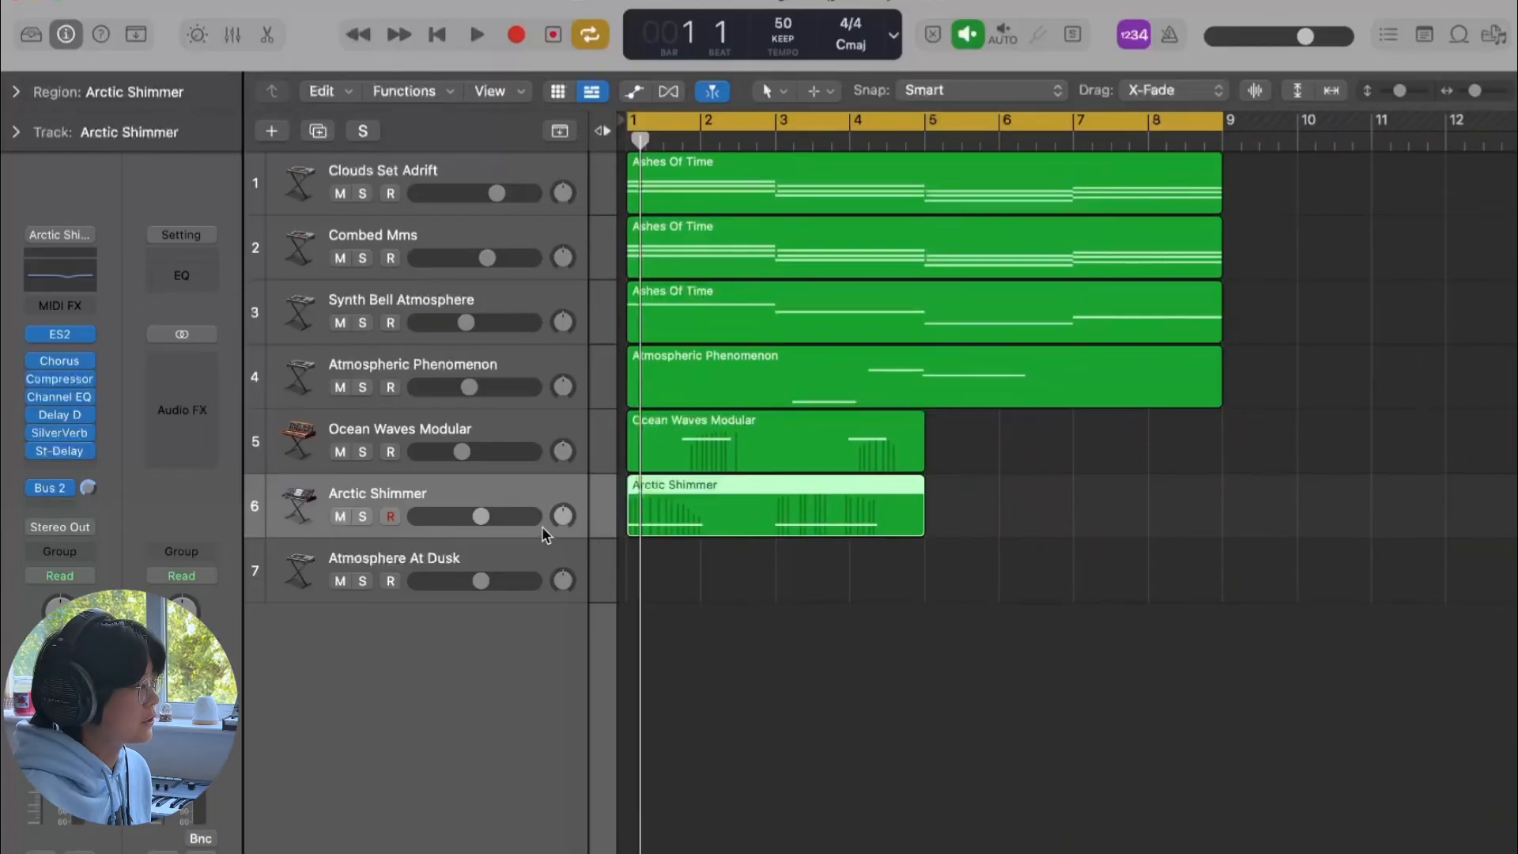
pyautogui.doubleClick(701, 522)
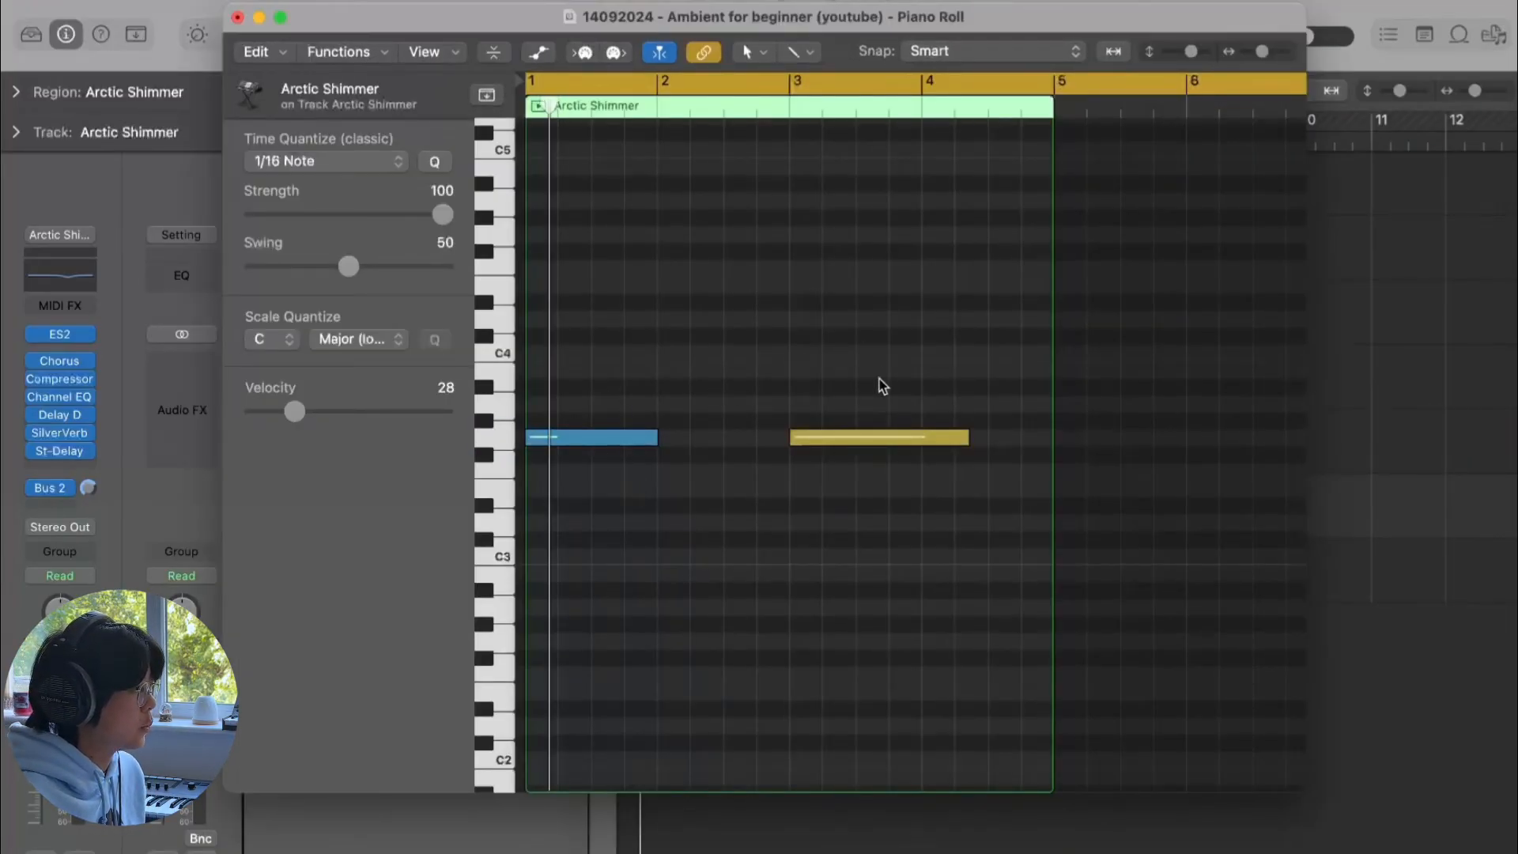
pyautogui.click(237, 16)
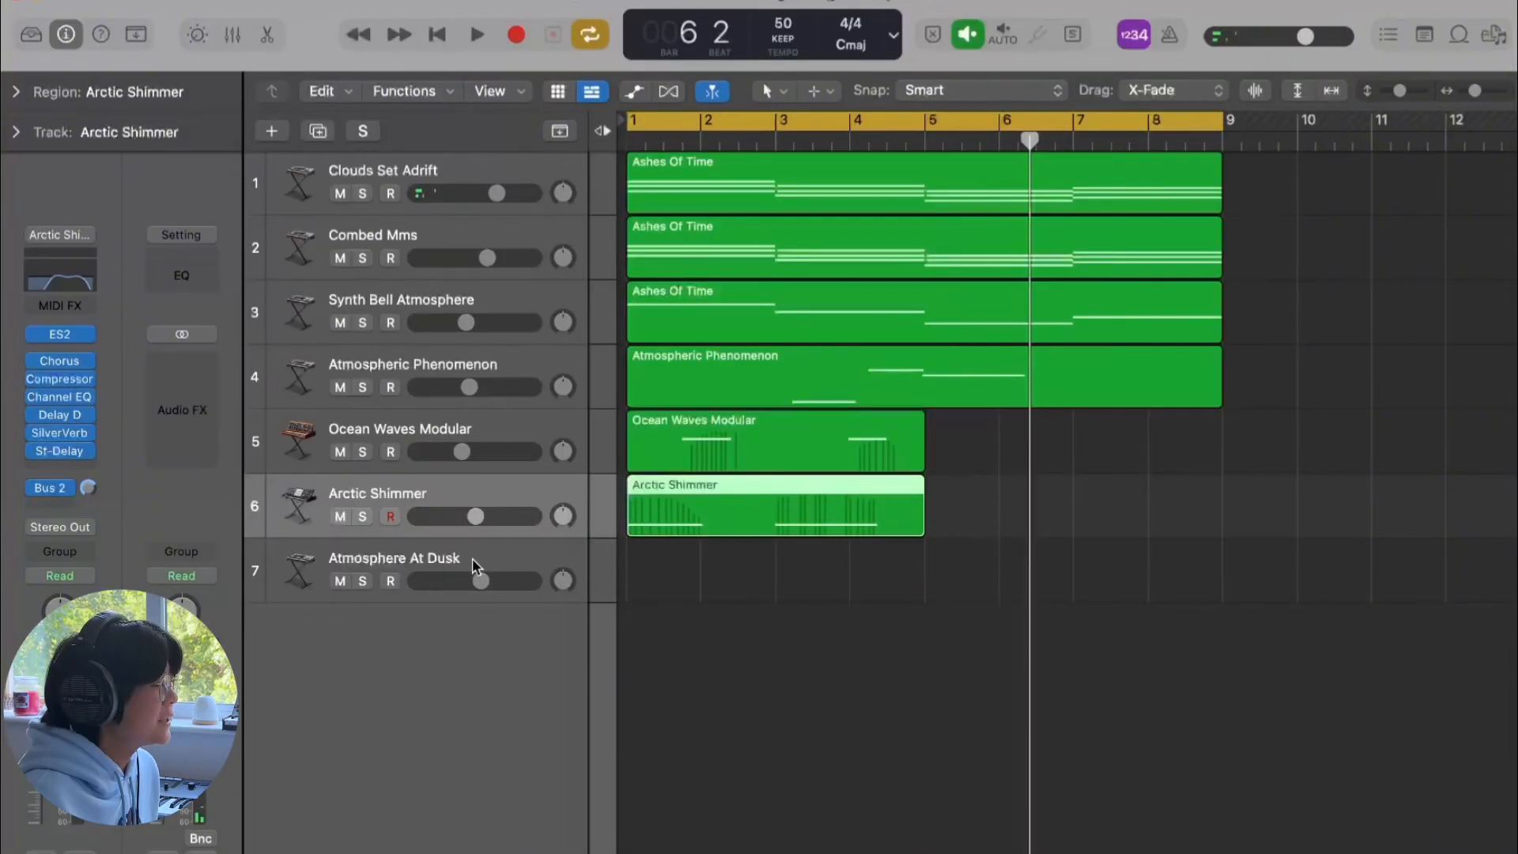
# Step: Audition the Alchemy sound on the Atmosphere At Dusk track with Musical Typing, comparing it with the Channel EQ bypassed and active
pyautogui.click(472, 558)
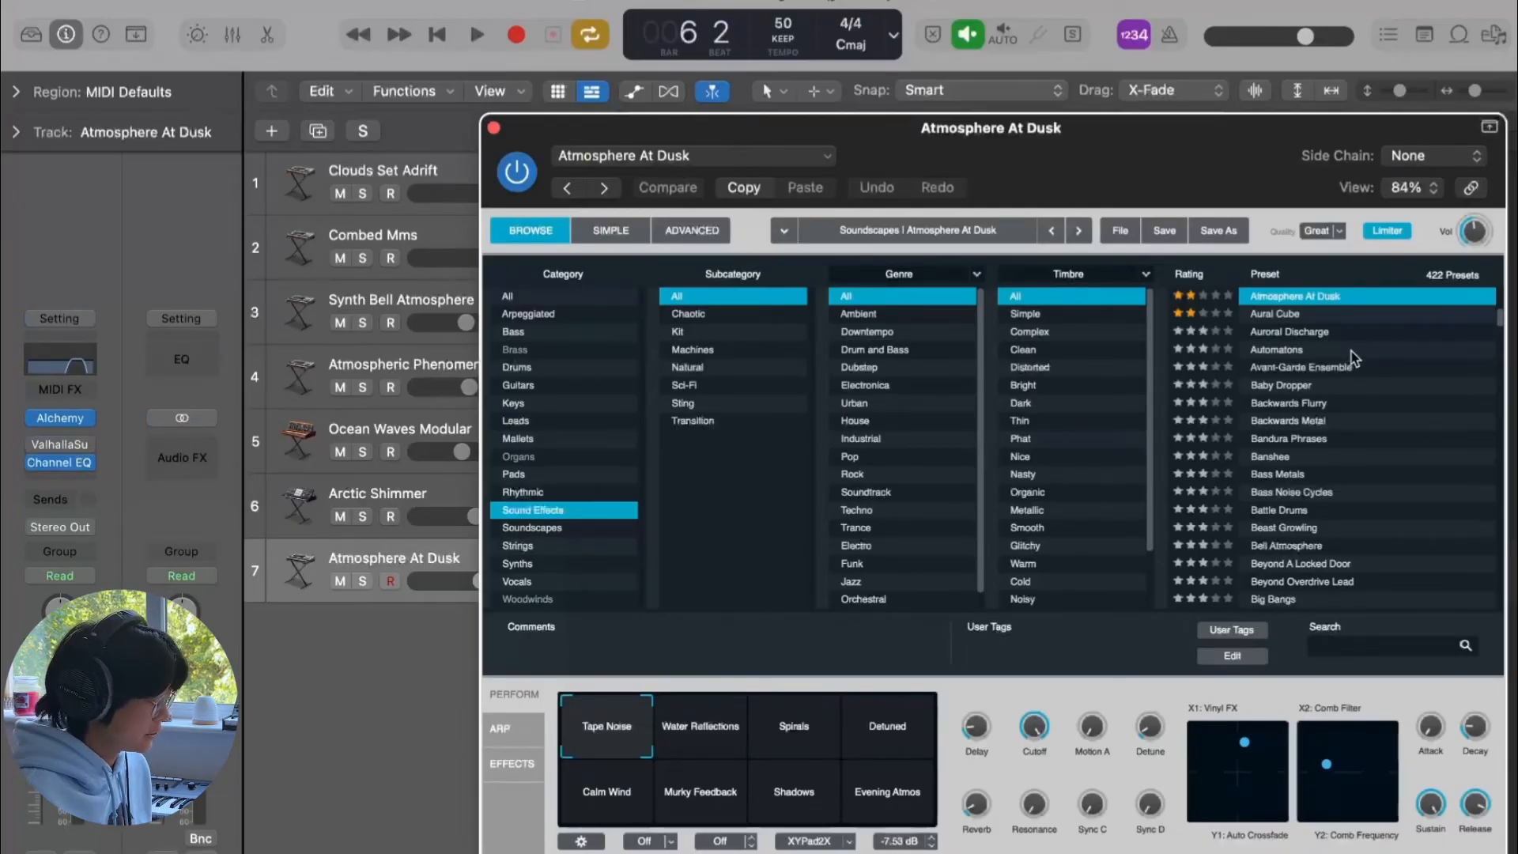
pyautogui.press('super+k')
pyautogui.moveTo(856, 541); pyautogui.dragTo(729, 313)
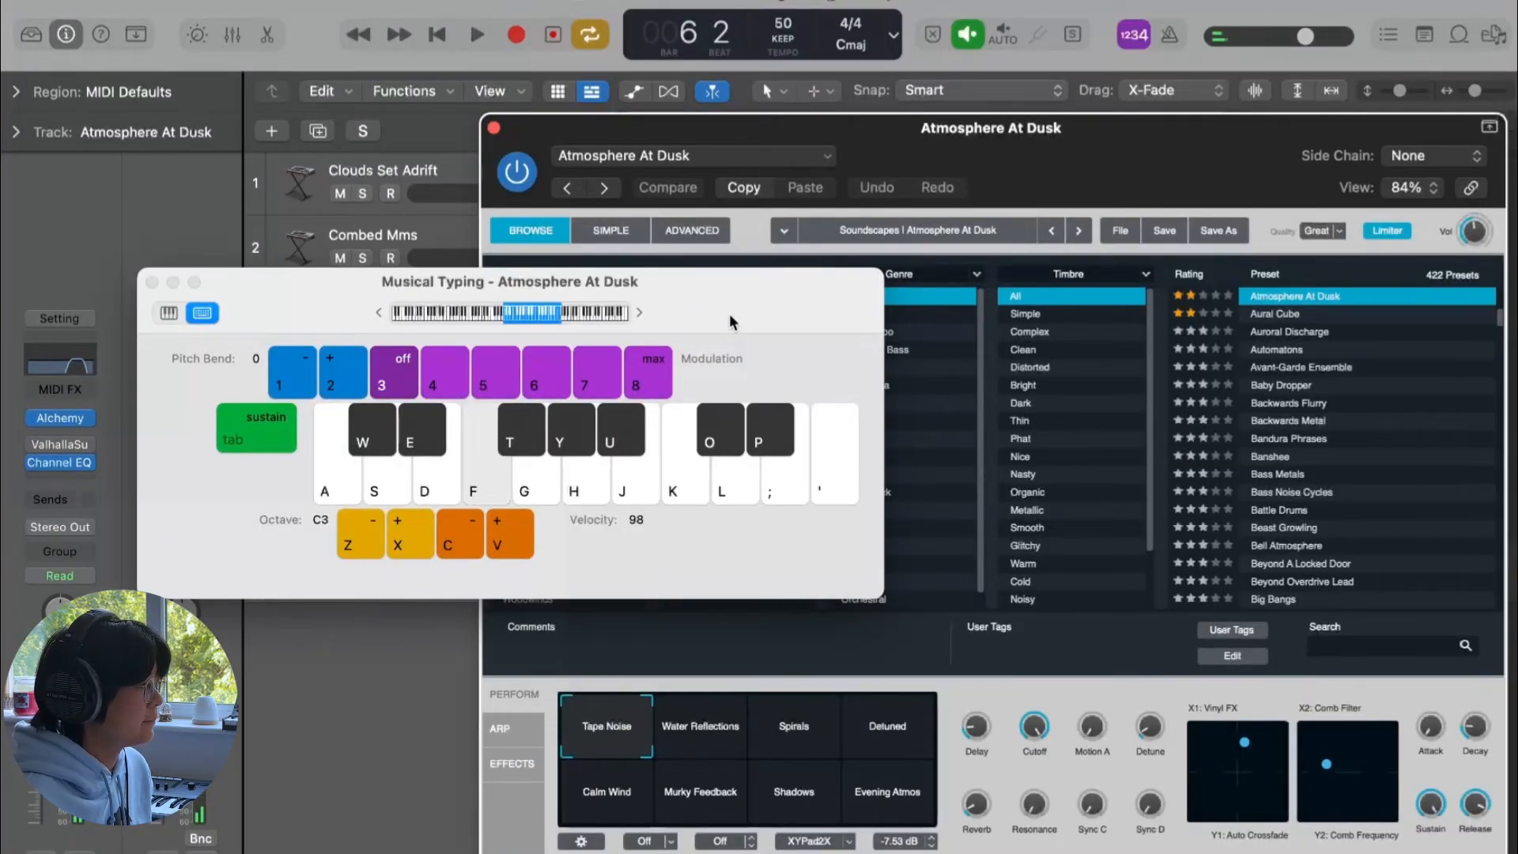
pyautogui.click(59, 462)
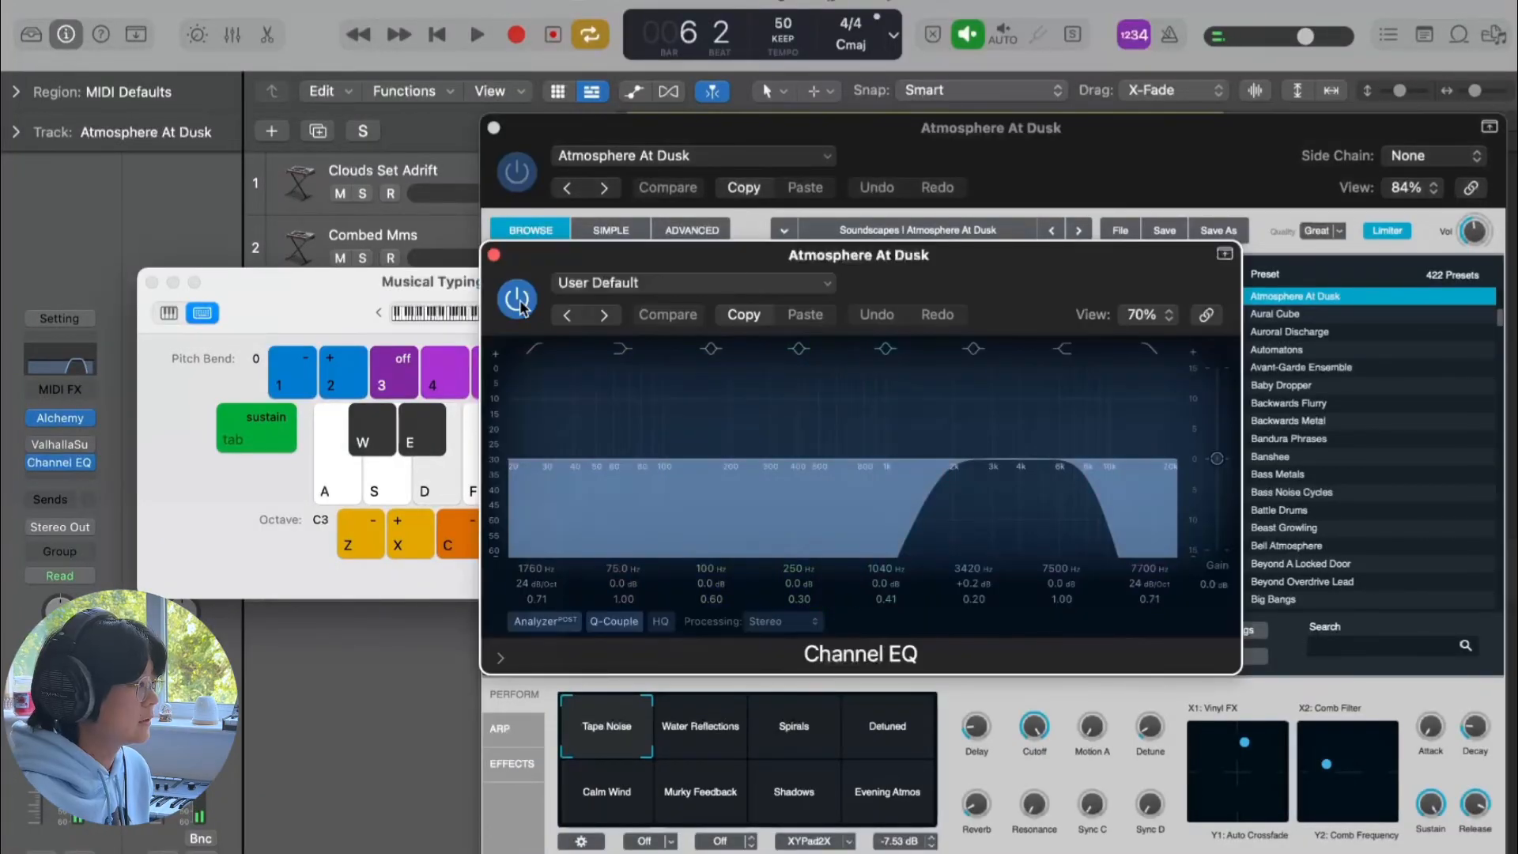
pyautogui.click(518, 300)
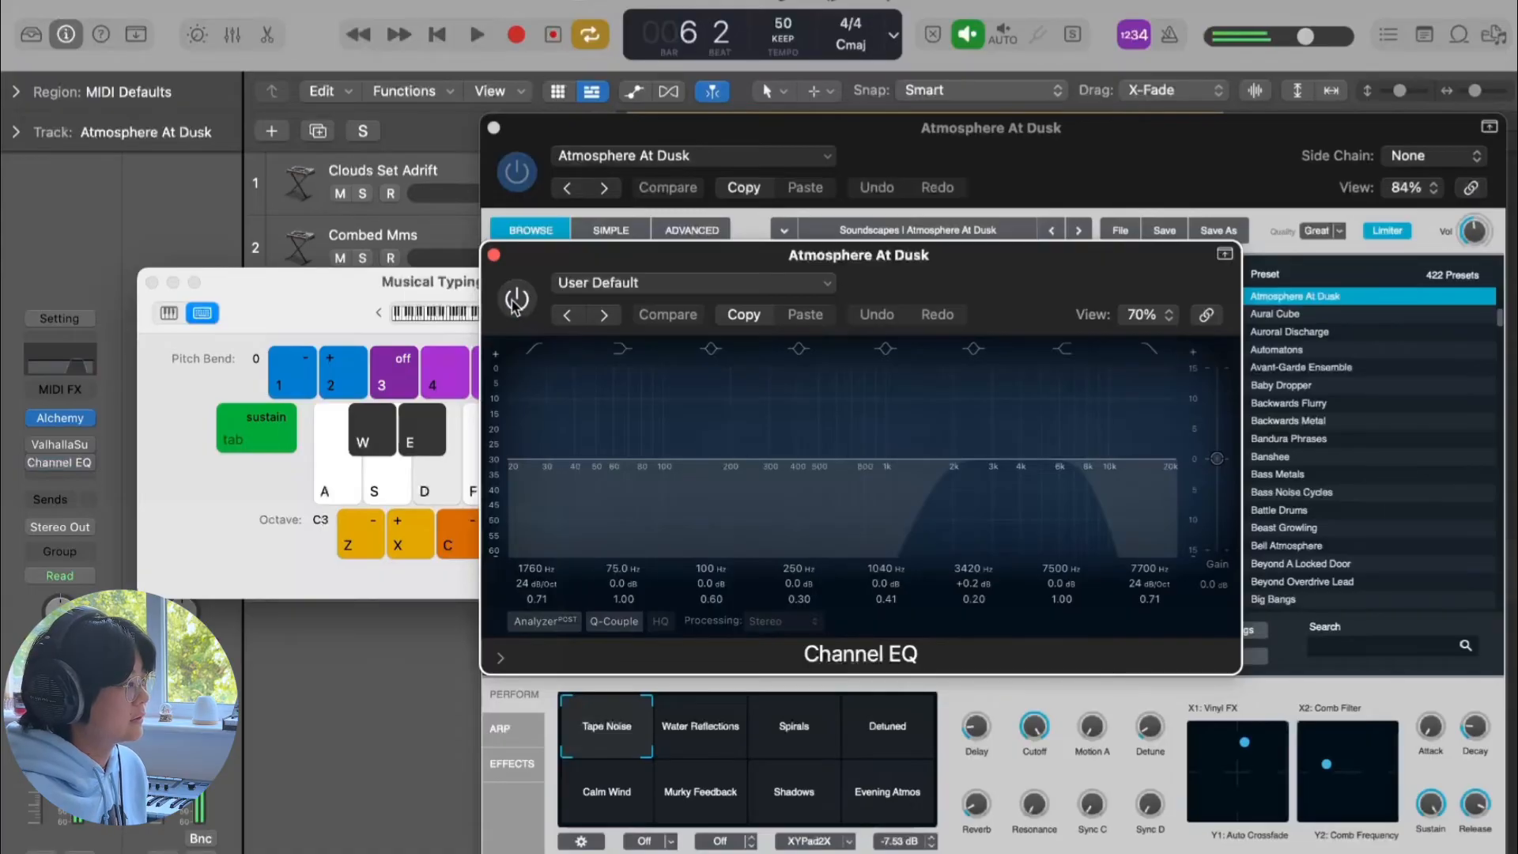
pyautogui.click(516, 304)
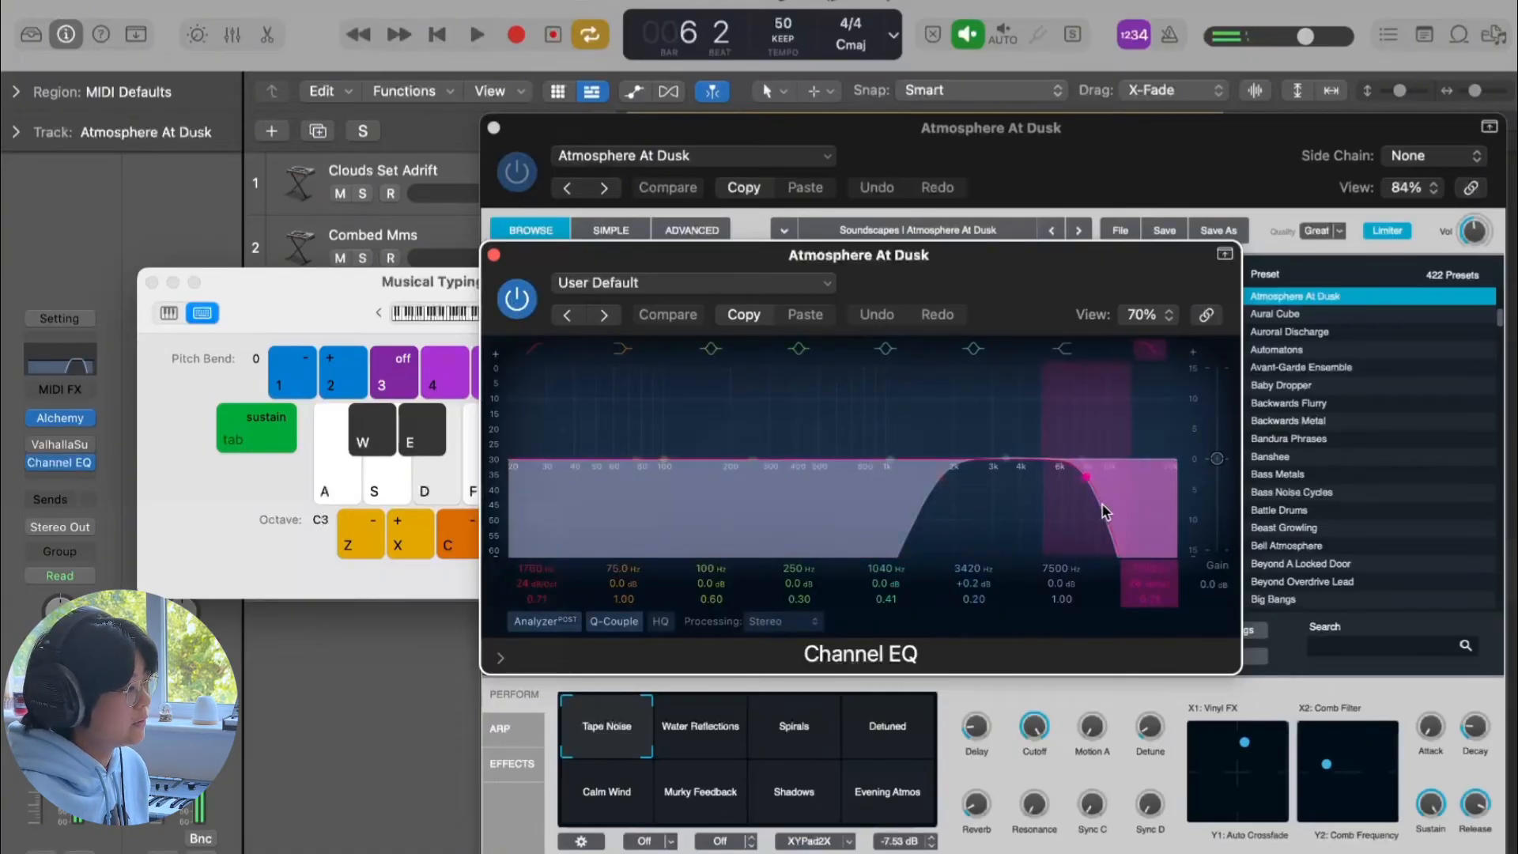
# Step: Widen the Atmosphere At Dusk Channel EQ's pass band, setting the high cut to 12300 Hz and the low cut to 1440 Hz
pyautogui.moveTo(1100, 511); pyautogui.dragTo(1156, 500)
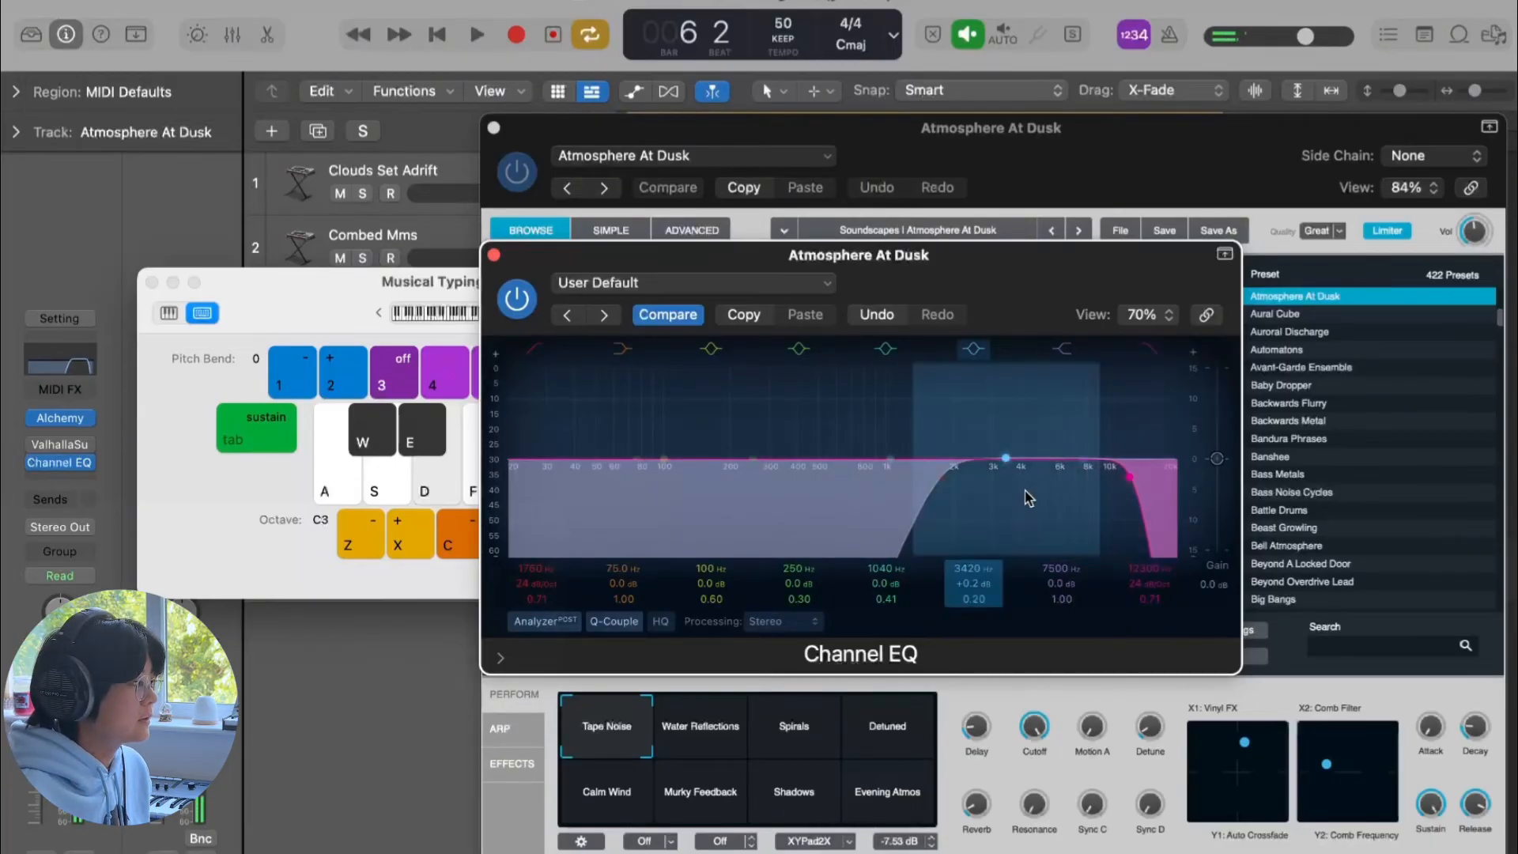
pyautogui.moveTo(925, 515)
pyautogui.mouseDown()
pyautogui.moveTo(460, 514)
pyautogui.moveTo(634, 515)
pyautogui.moveTo(546, 500)
pyautogui.moveTo(620, 495)
pyautogui.moveTo(898, 514)
pyautogui.moveTo(923, 486)
pyautogui.mouseUp()
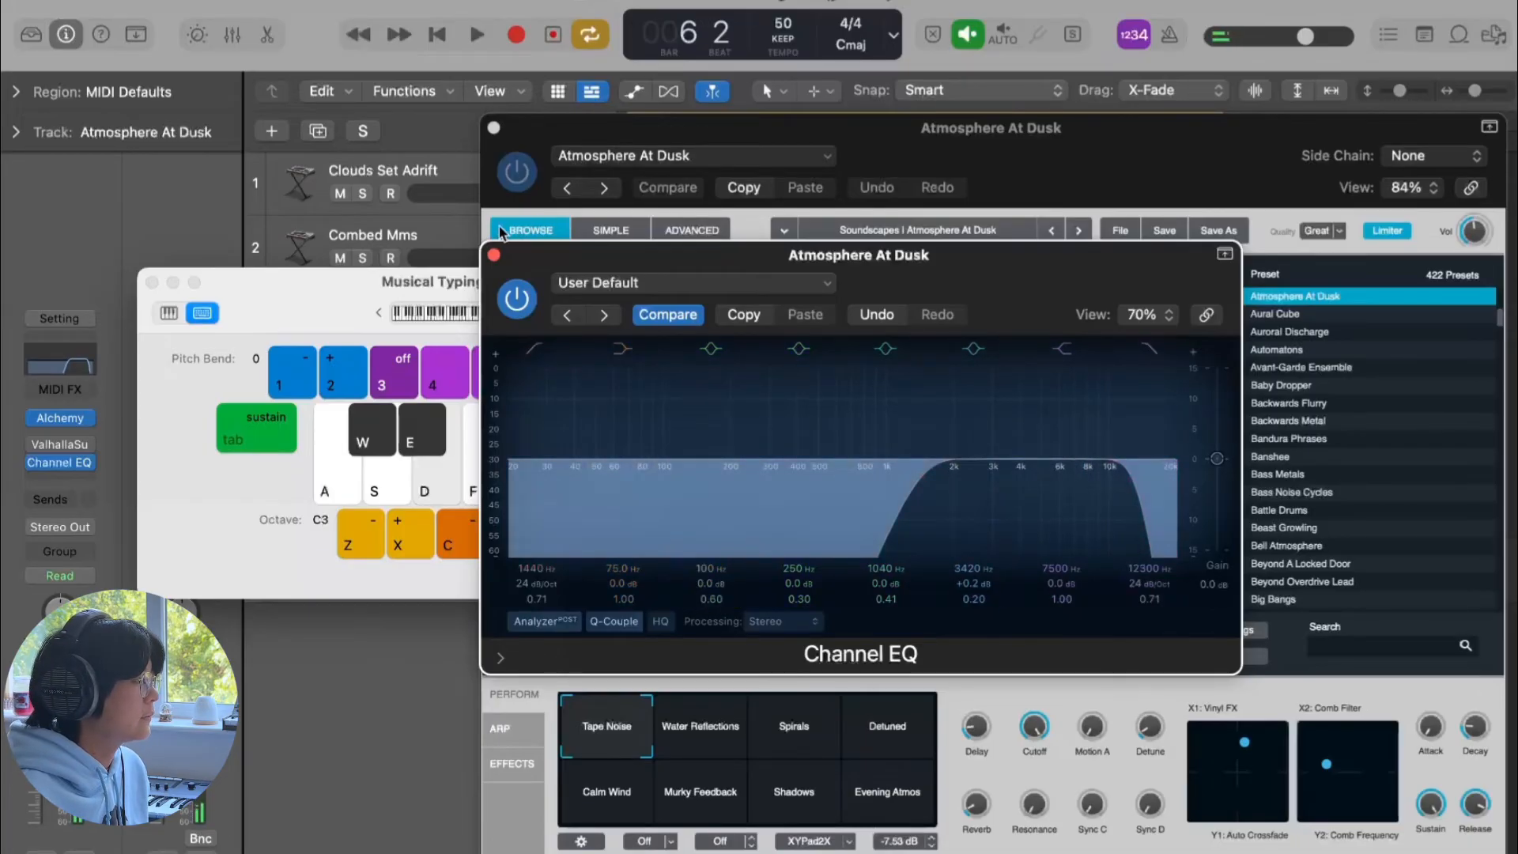
pyautogui.click(494, 255)
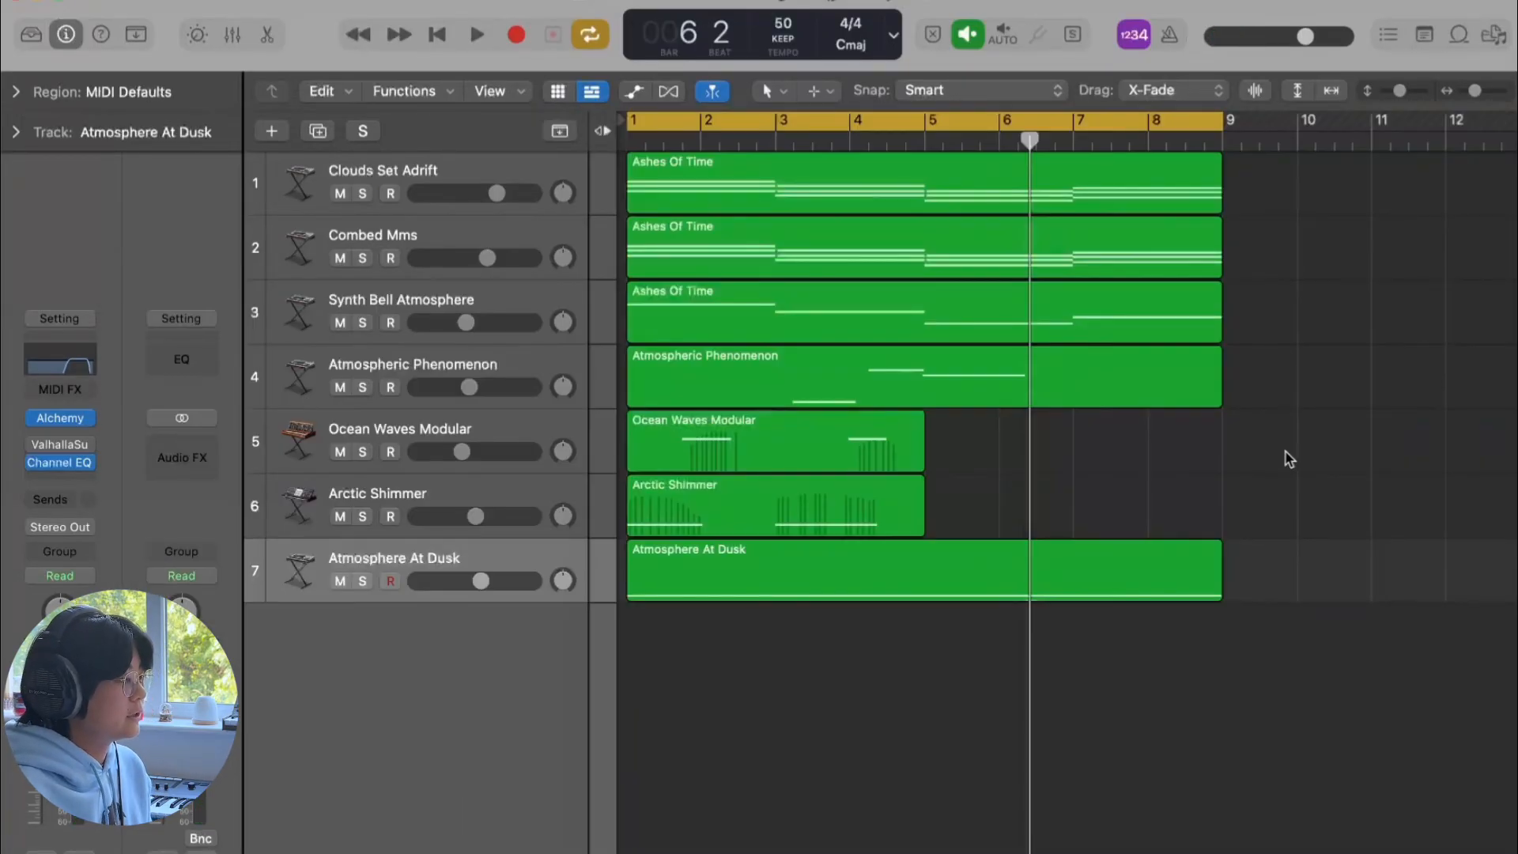
# Step: Move the Arctic Shimmer region to start at bar 5
pyautogui.click(1047, 577)
pyautogui.press('super+Down')
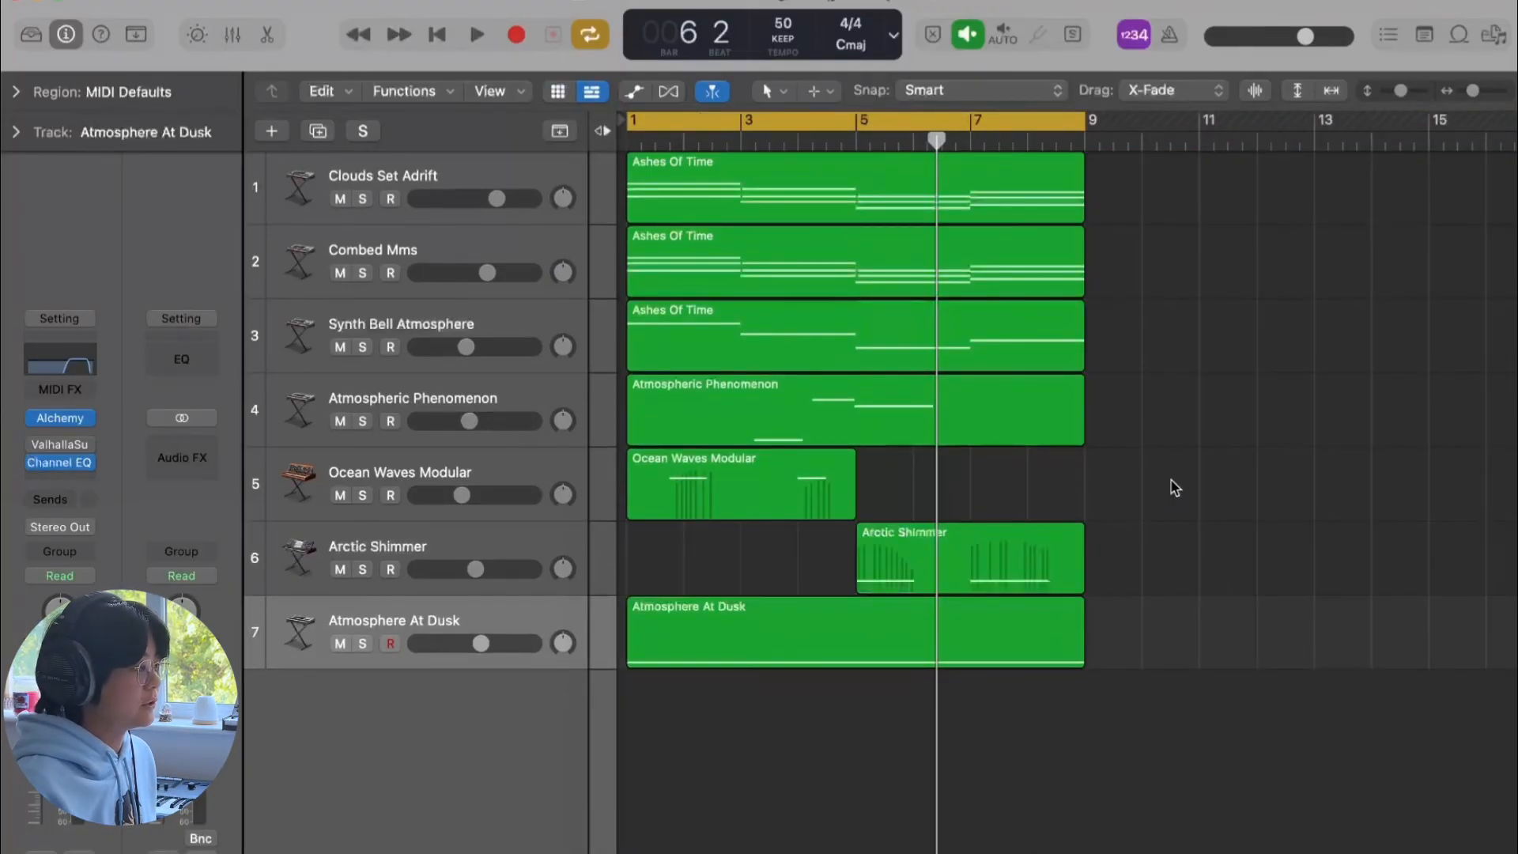
# Step: Play the arrangement with cycling turned off while slightly lowering the volumes of Atmosphere At Dusk and Clouds Set Adrift
pyautogui.press('space')
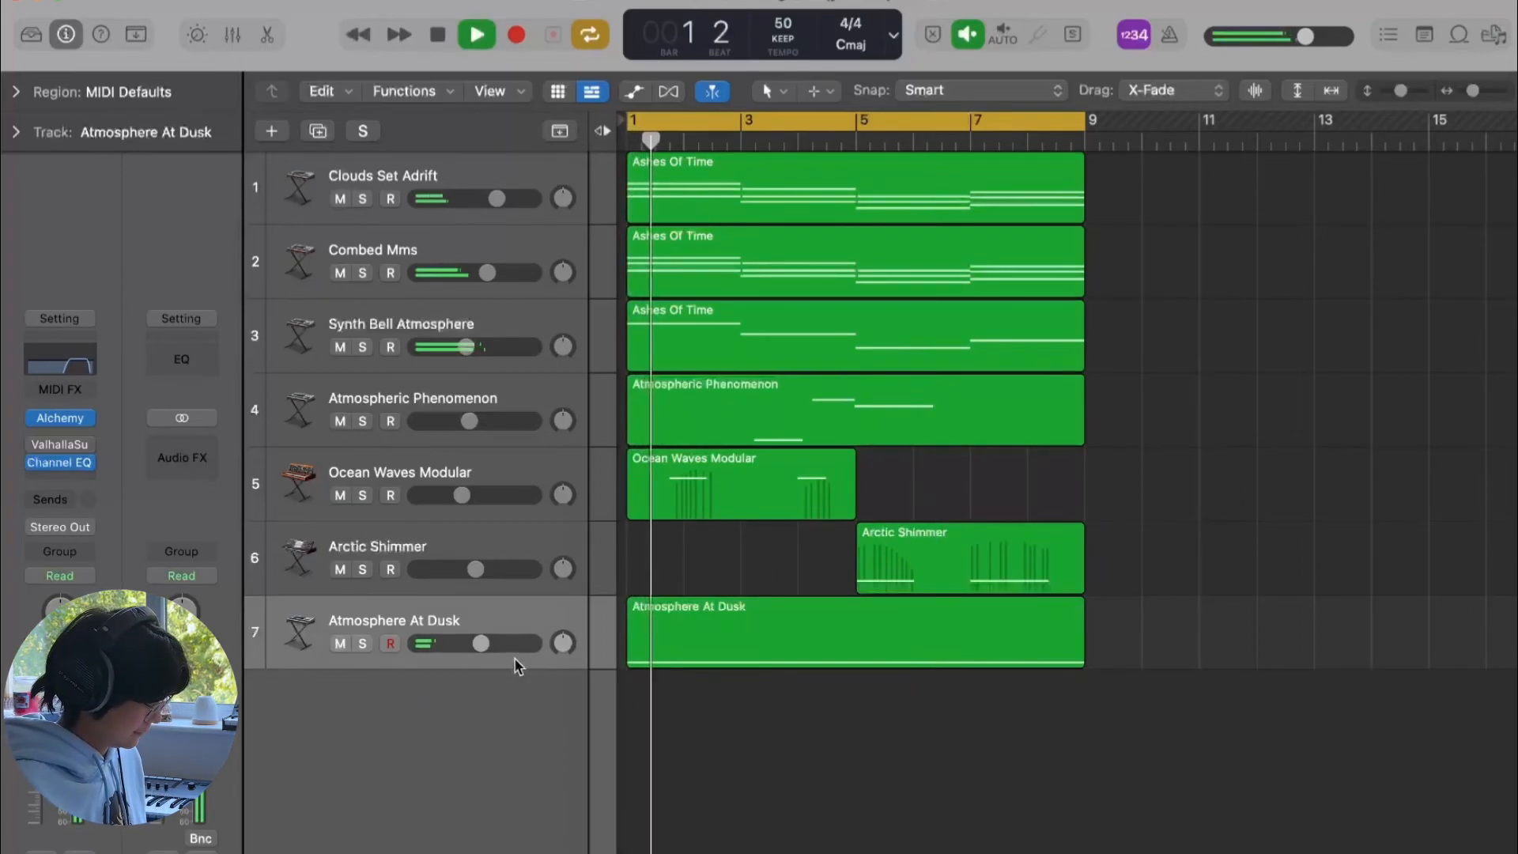
pyautogui.press('c')
pyautogui.moveTo(481, 643)
pyautogui.moveTo(481, 643); pyautogui.dragTo(479, 643)
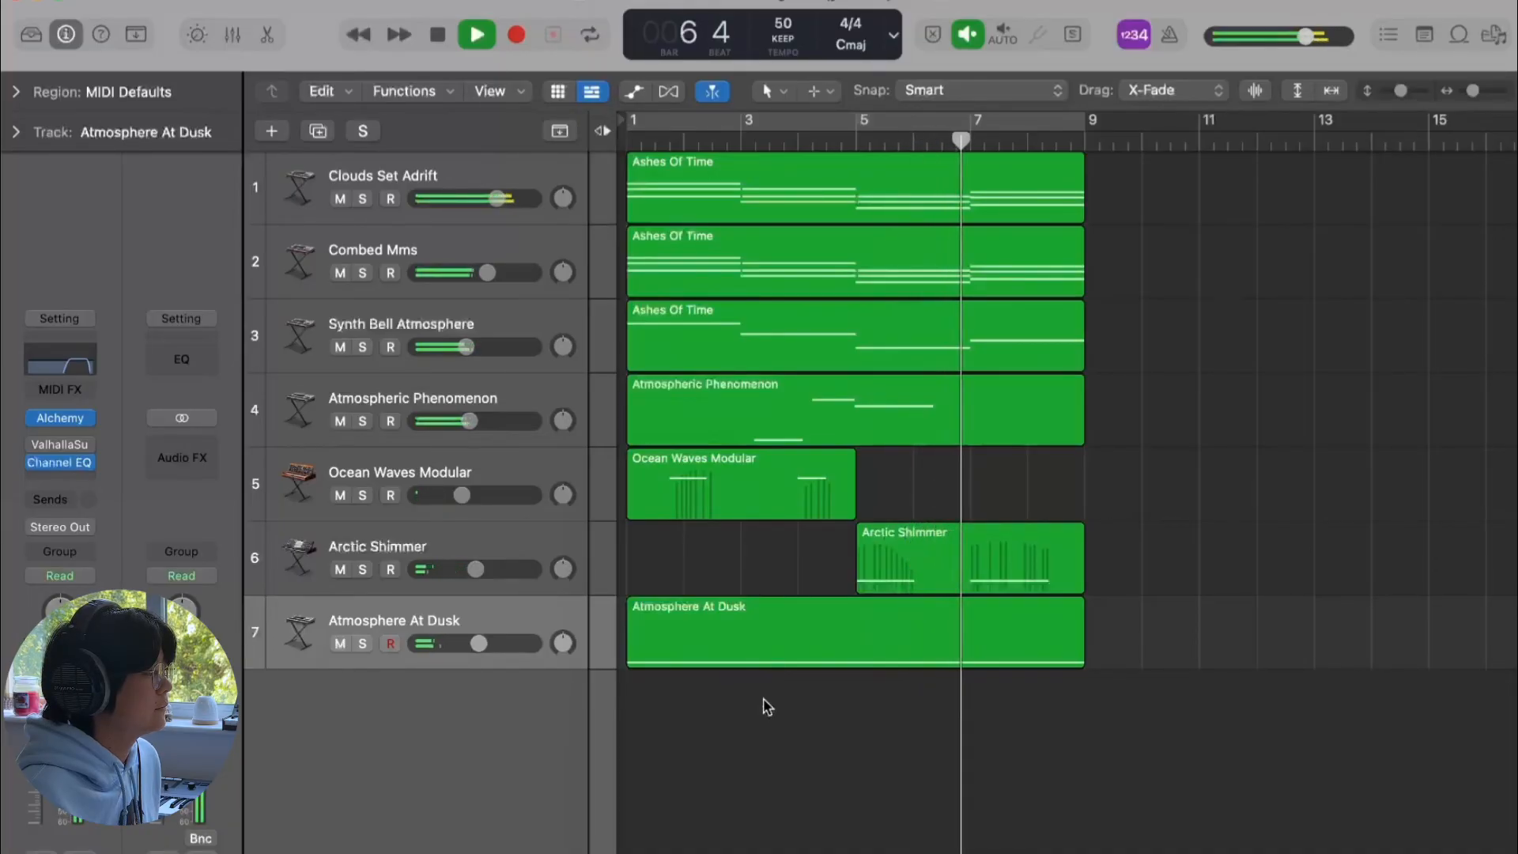
pyautogui.click(496, 198)
pyautogui.moveTo(497, 199); pyautogui.dragTo(493, 198)
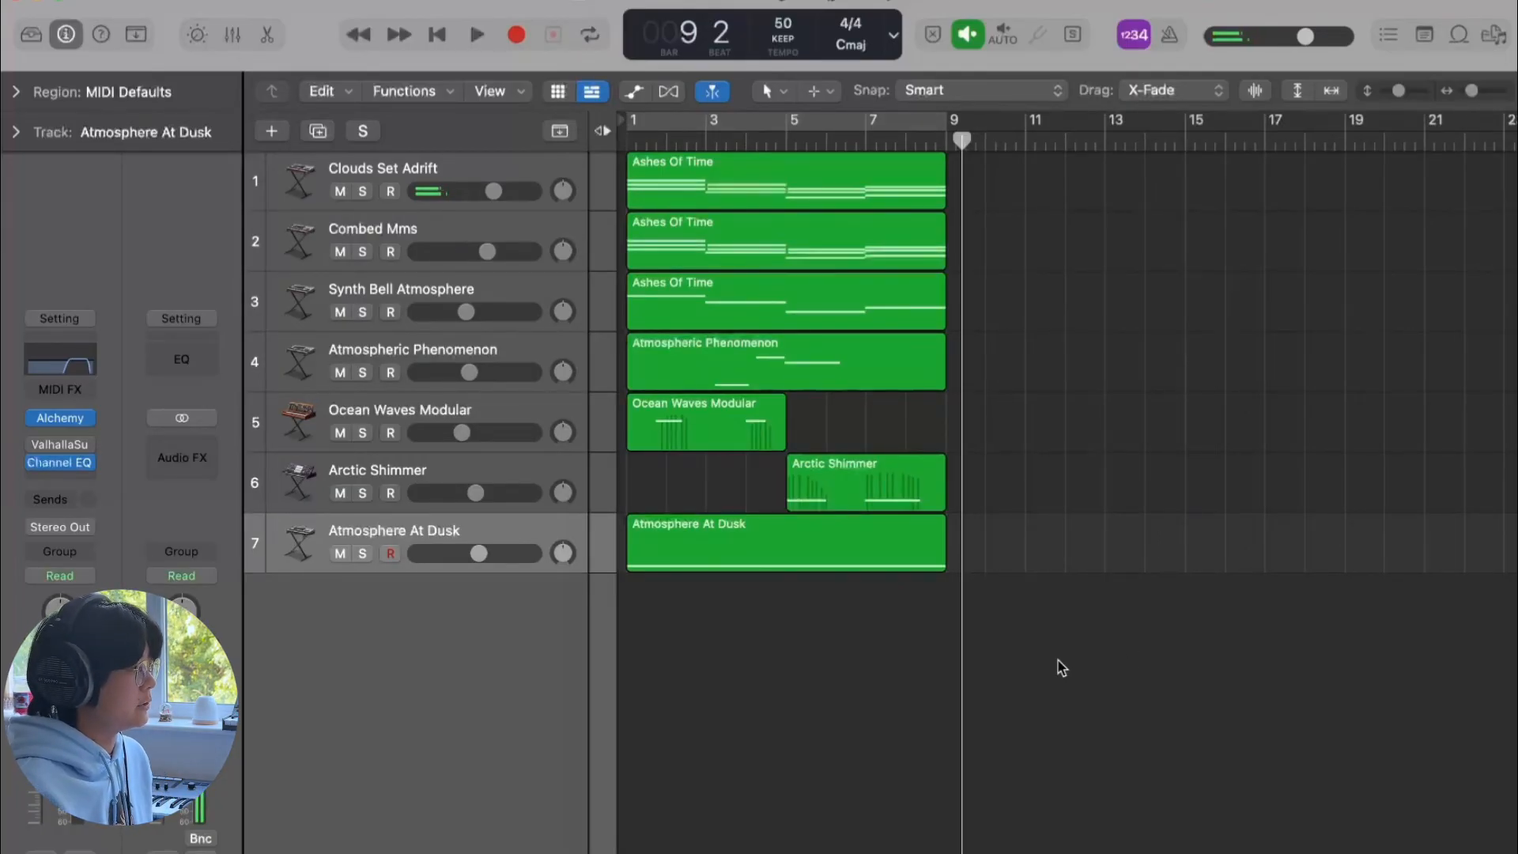
# Step: Copy the regions on all seven tracks to bar 9, and copy the resulting 16-bar block to bar 17
pyautogui.scroll(-3, 1058, 661)
pyautogui.moveTo(979, 163); pyautogui.dragTo(646, 526)
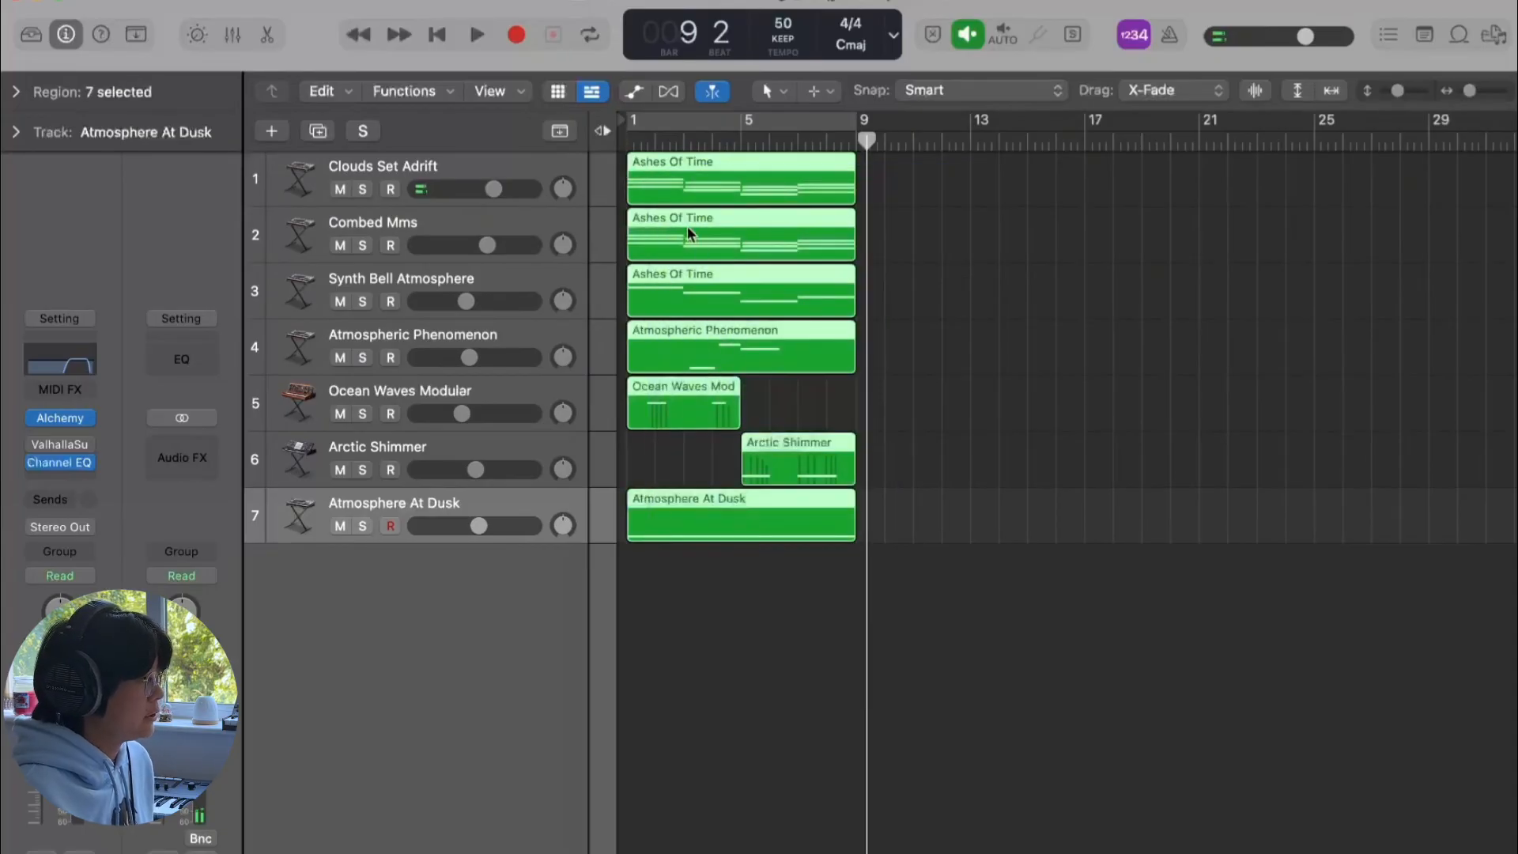
pyautogui.moveTo(655, 186); pyautogui.dragTo(880, 164)
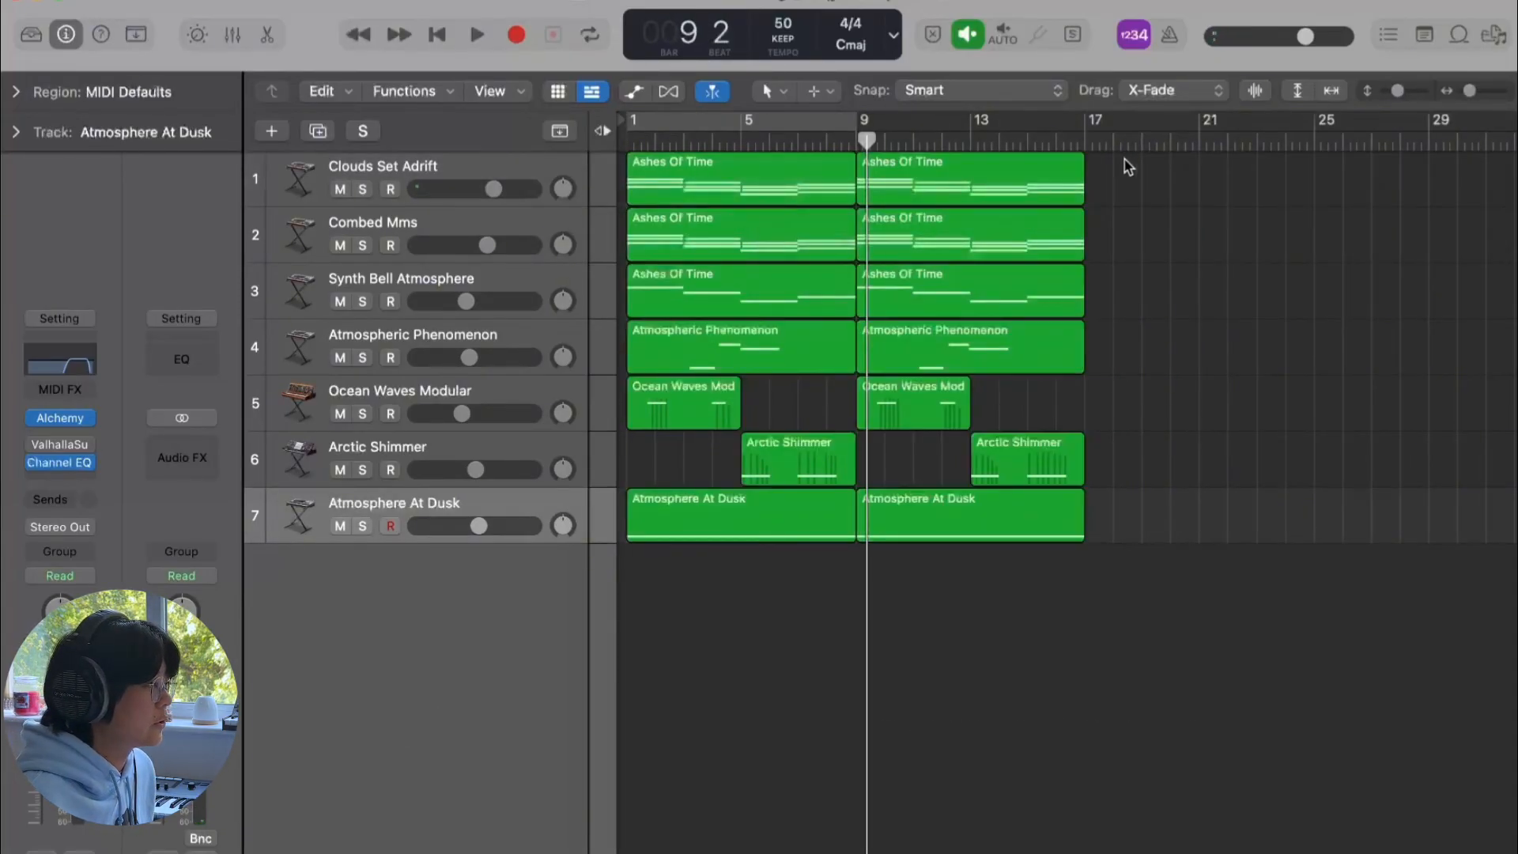
pyautogui.moveTo(1132, 159); pyautogui.dragTo(615, 549)
pyautogui.moveTo(706, 190); pyautogui.dragTo(1165, 190)
pyautogui.hscroll(2, 1048, 316)
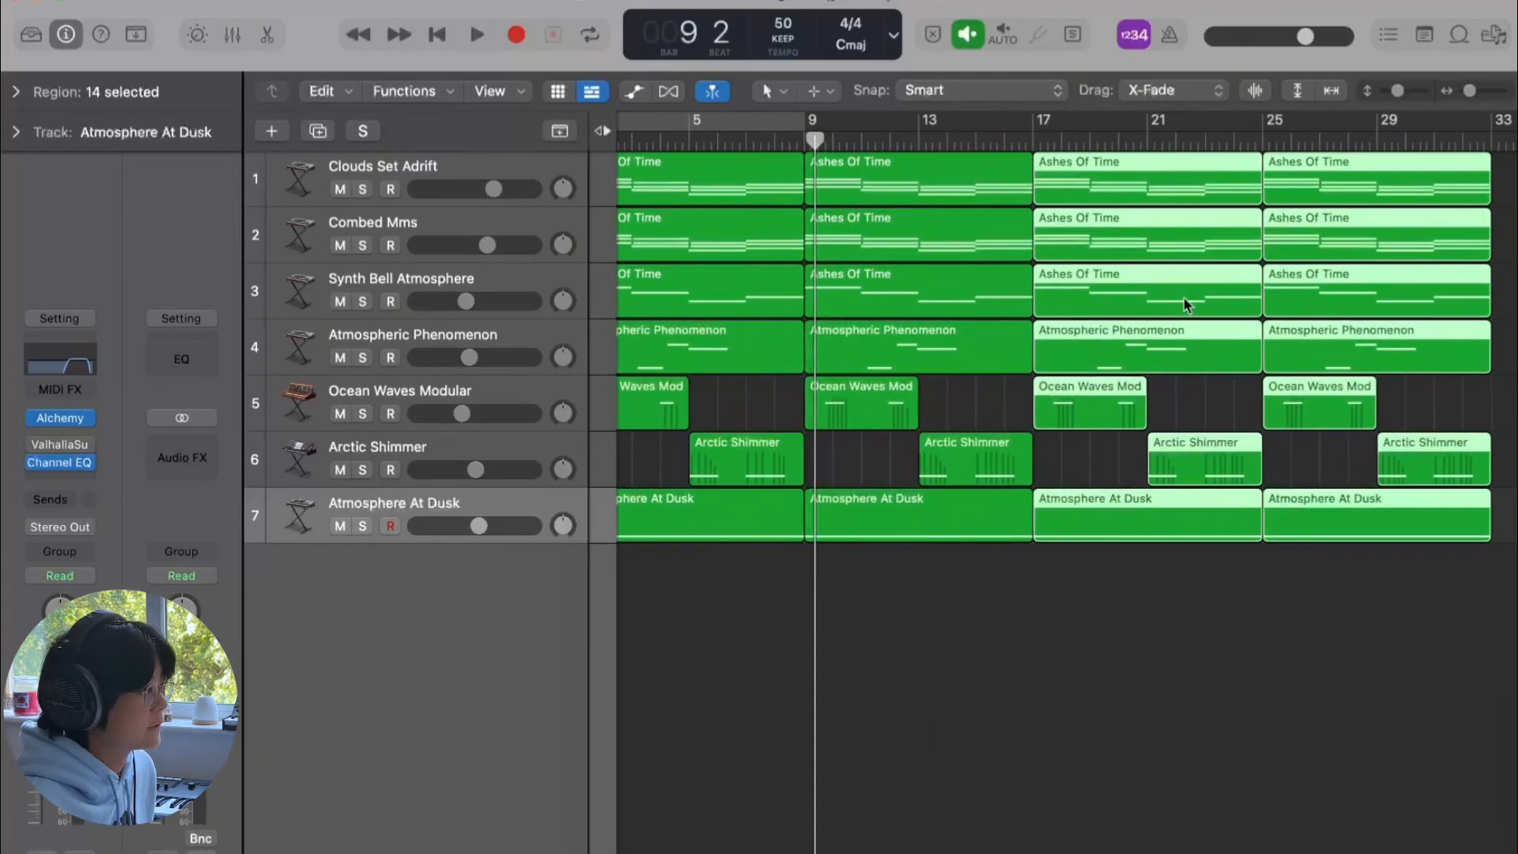
# Step: Place the playhead at bar 33 and switch the display to Beats & Time to check the arrangement's length
pyautogui.click(1494, 145)
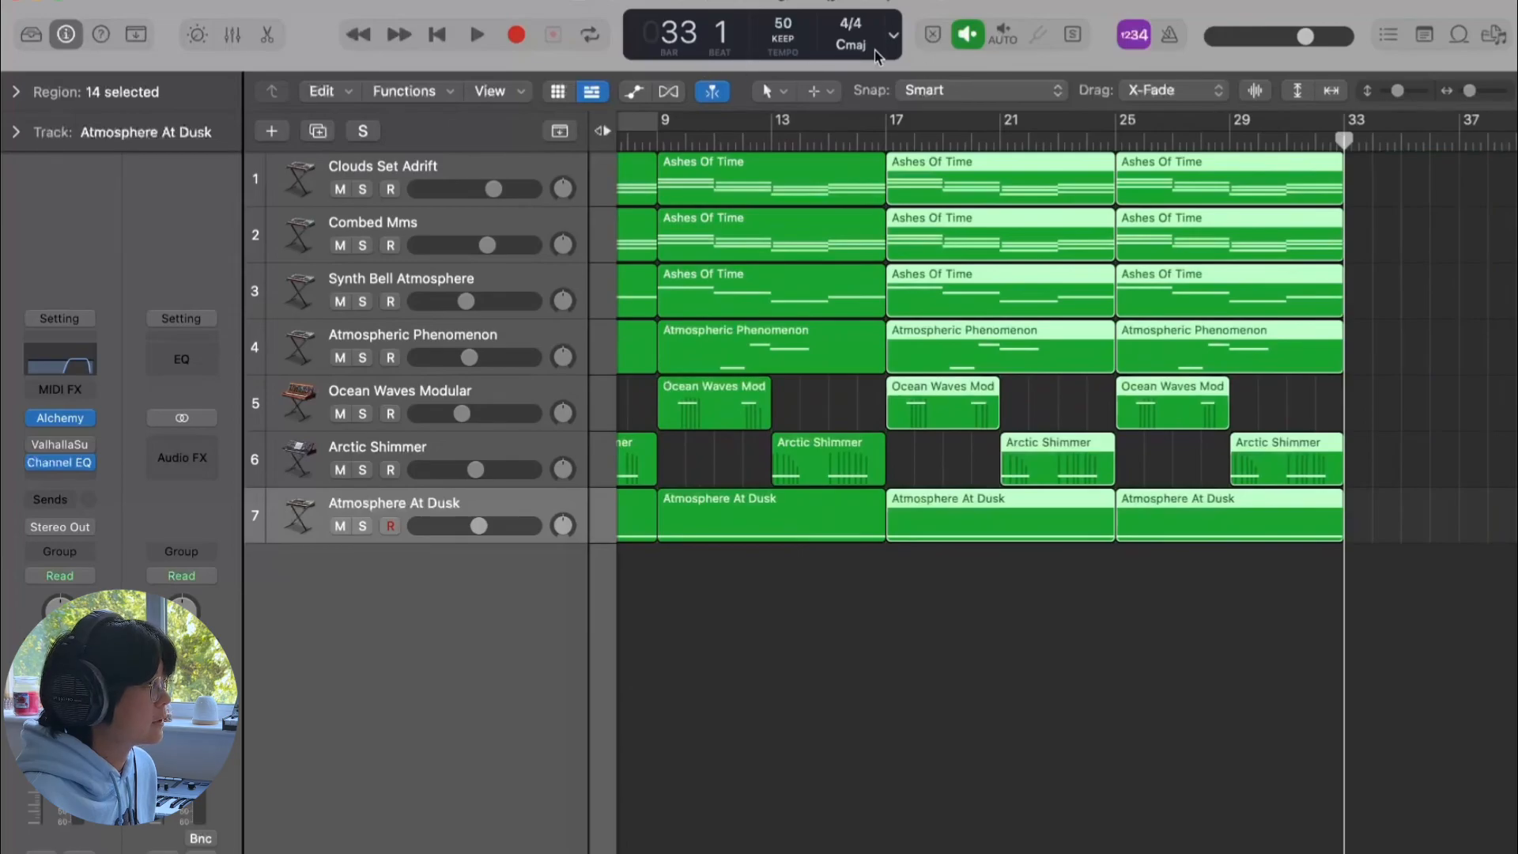
pyautogui.click(894, 35)
pyautogui.click(909, 84)
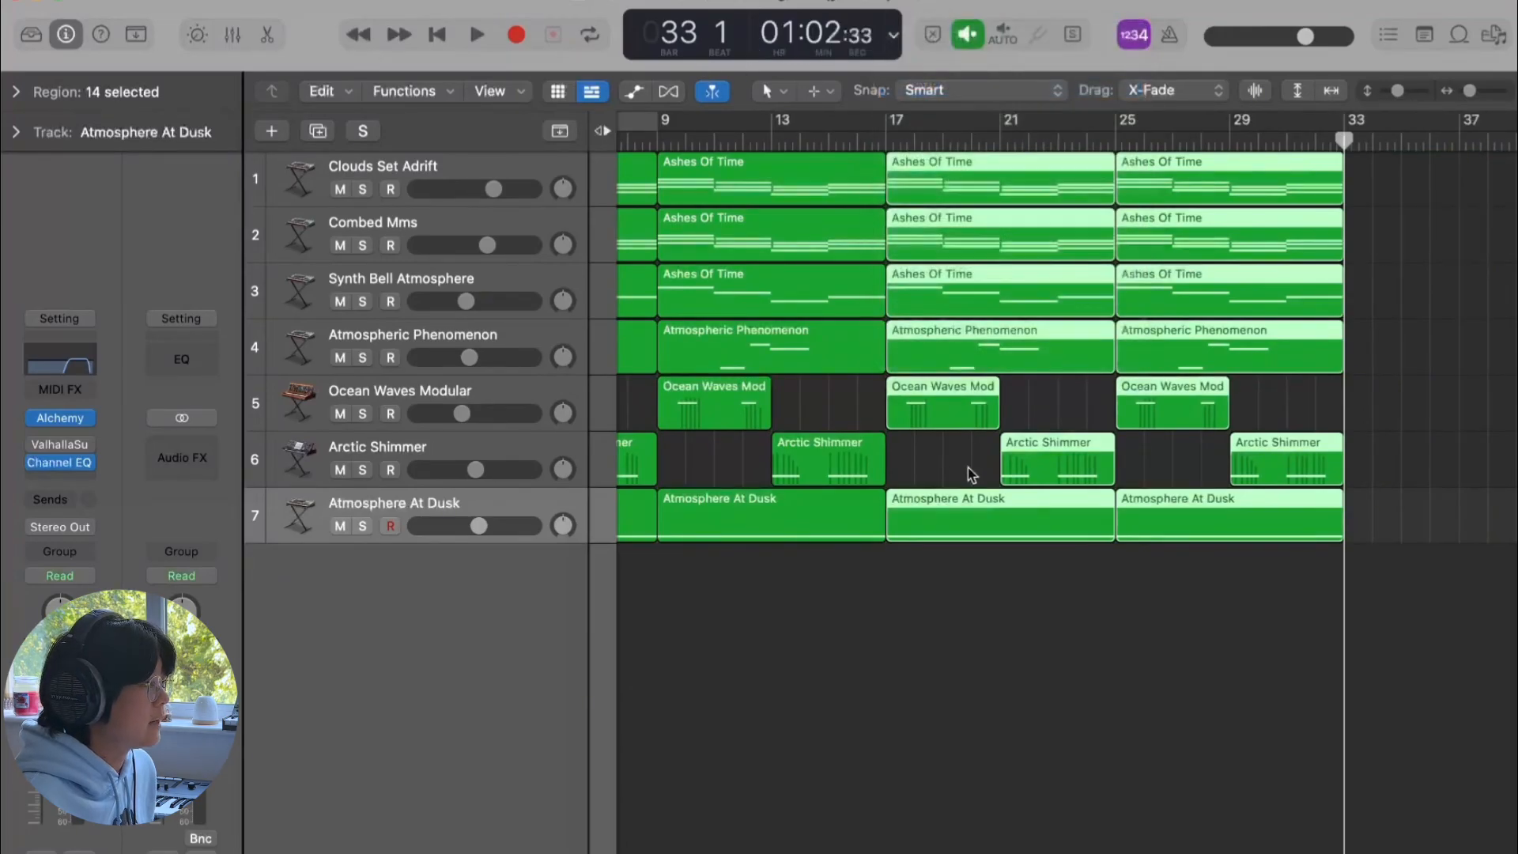
# Step: Copy one eight-bar block of all seven tracks to bar 33, and return the display to Beats & Project
pyautogui.scroll(-5, 971, 475)
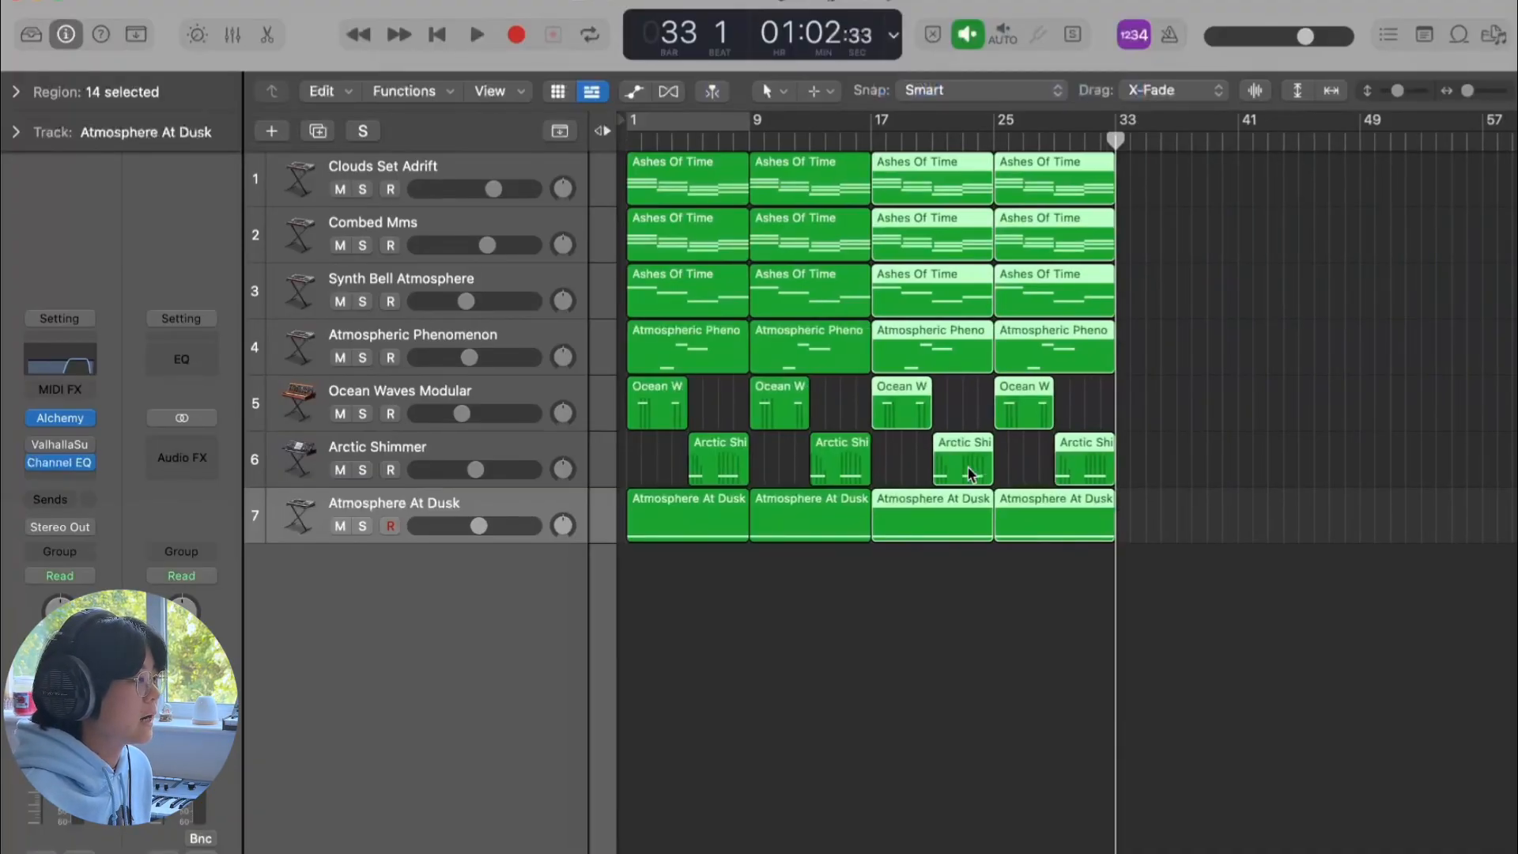
pyautogui.click(1207, 261)
pyautogui.moveTo(1190, 181); pyautogui.dragTo(1052, 447)
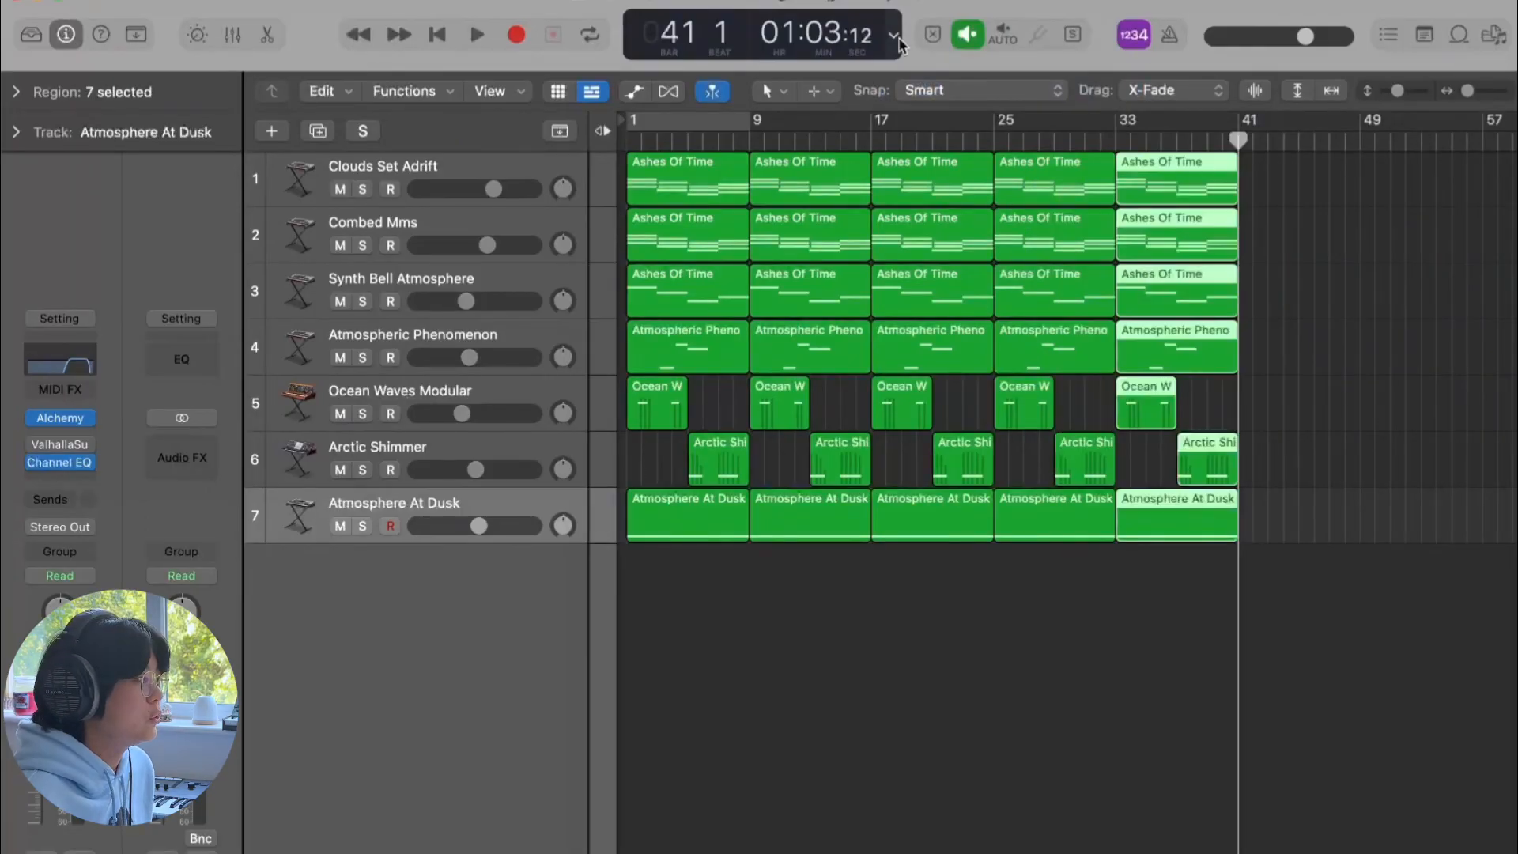
pyautogui.click(895, 36)
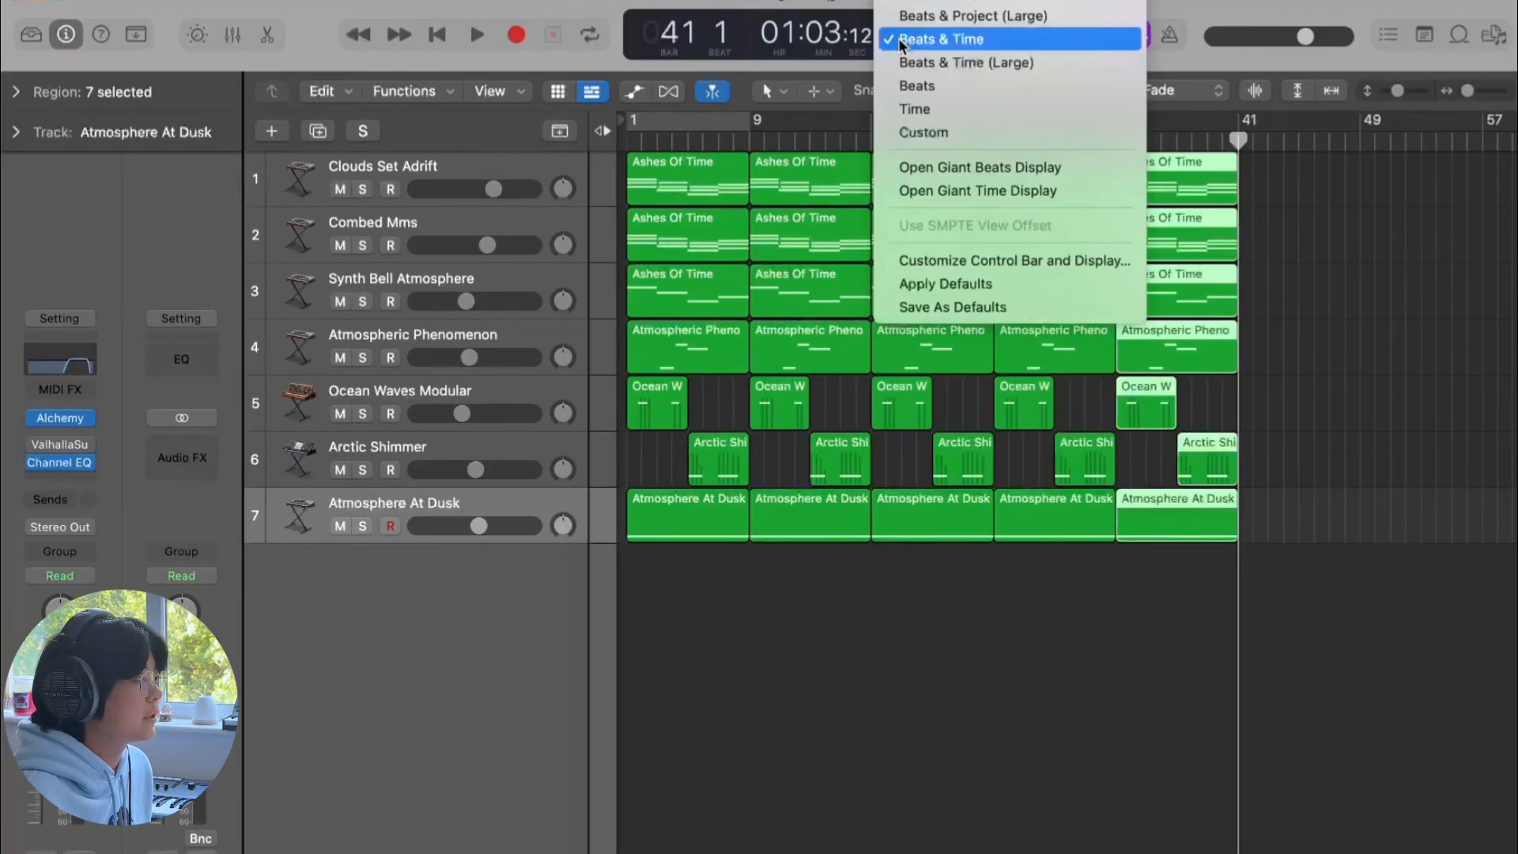
pyautogui.click(966, 3)
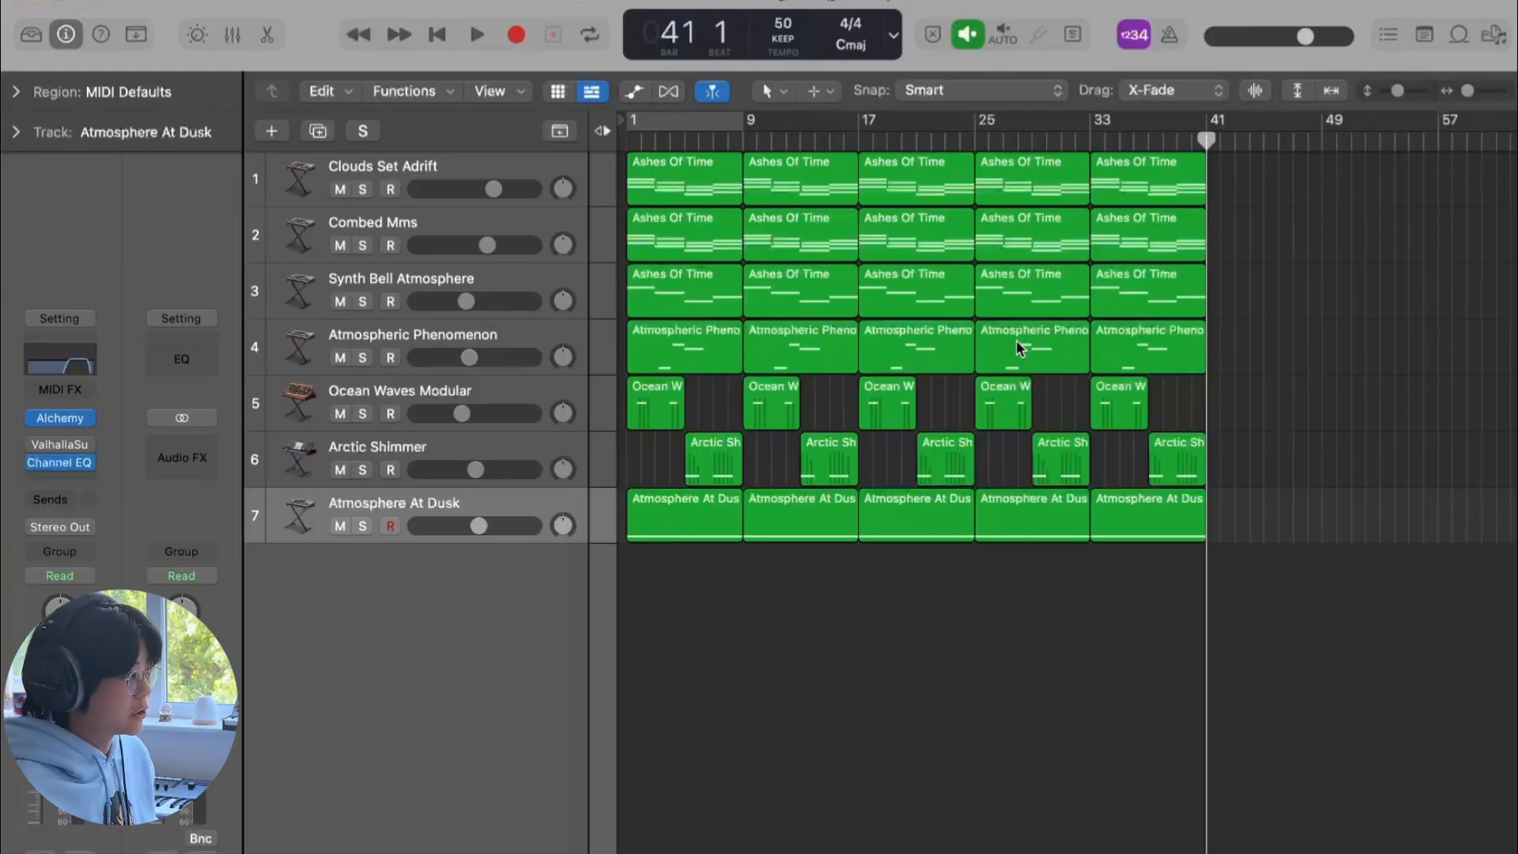
# Step: Delete the regions in bars 1 to 8 on tracks 2 through 7, keeping only Clouds Set Adrift in the intro
pyautogui.scroll(5, 998, 411)
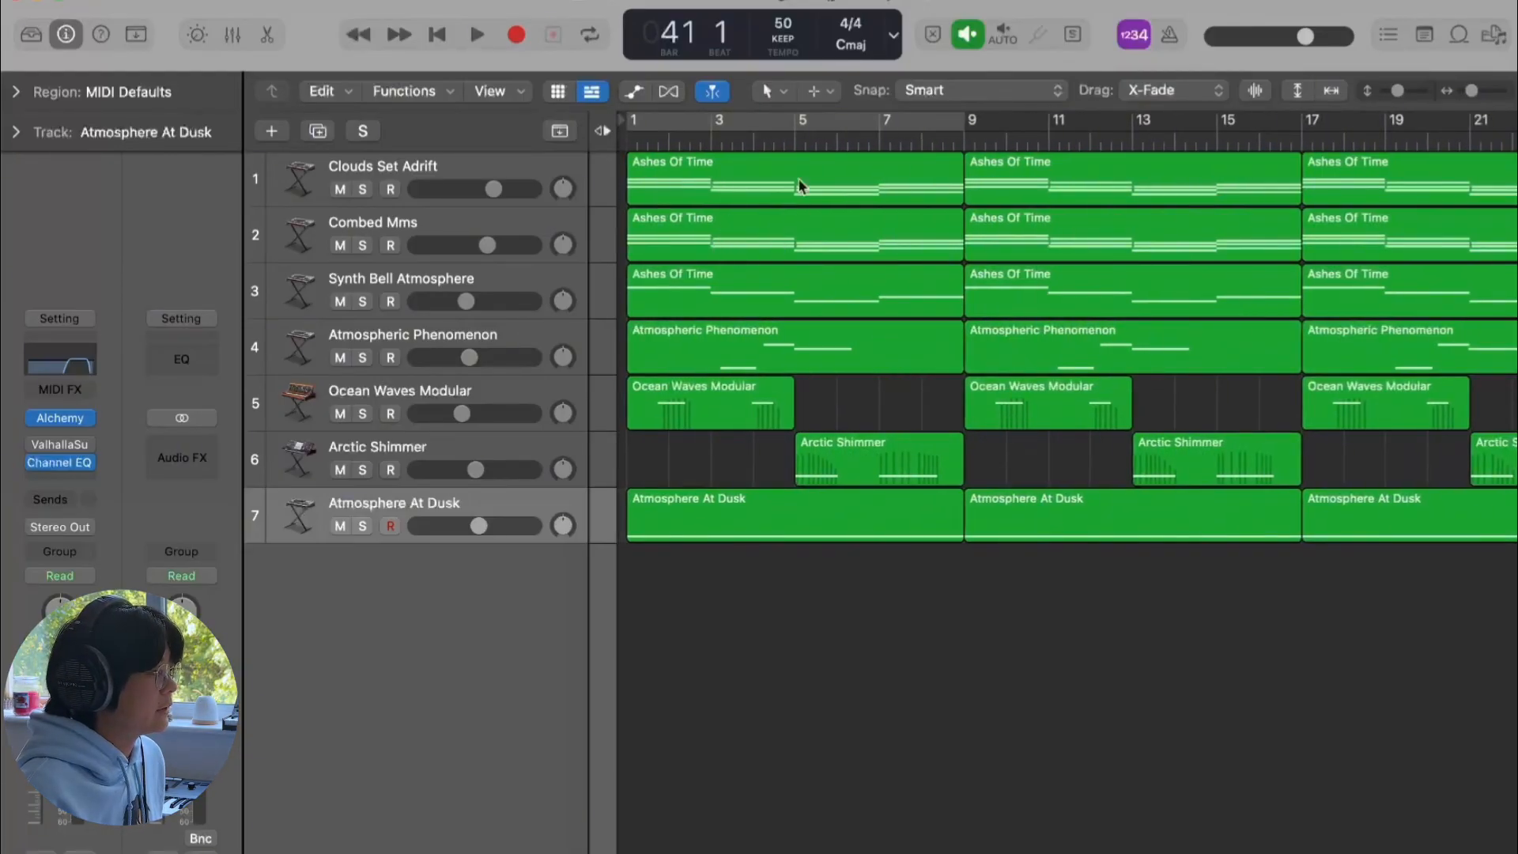
pyautogui.moveTo(874, 615); pyautogui.dragTo(647, 250)
pyautogui.press('Delete')
pyautogui.scroll(-5, 743, 554)
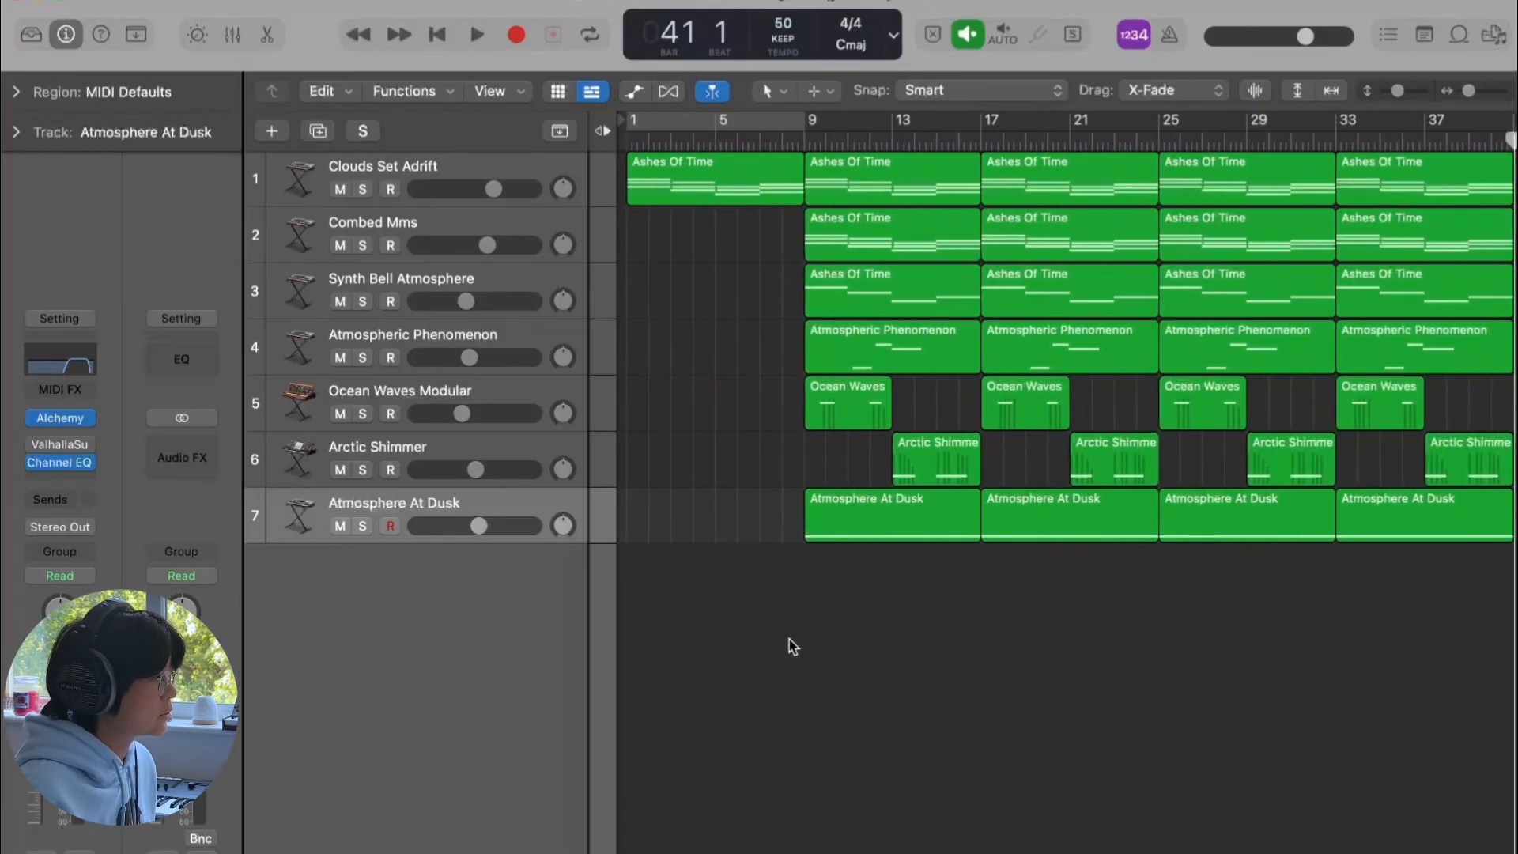
# Step: Bring the Ocean Waves Modular part in at bar 5, leaving no region for it at bar 9
pyautogui.moveTo(852, 394); pyautogui.dragTo(766, 399)
pyautogui.click(838, 400)
pyautogui.press('Delete')
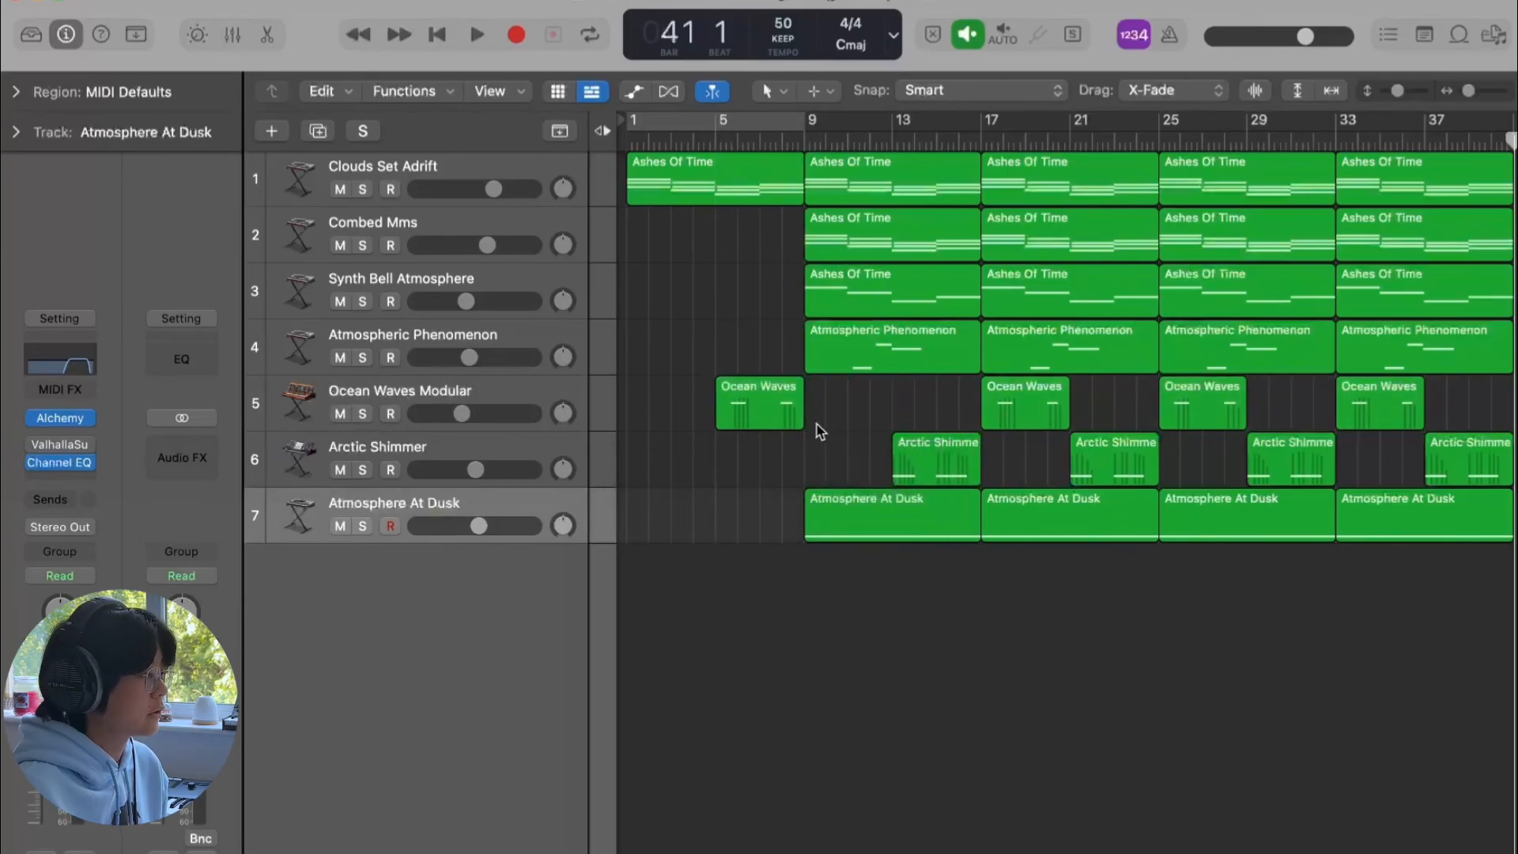
# Step: Delete the Atmospheric Phenomenon region that starts at bar 9
pyautogui.hscroll(1, 880, 306)
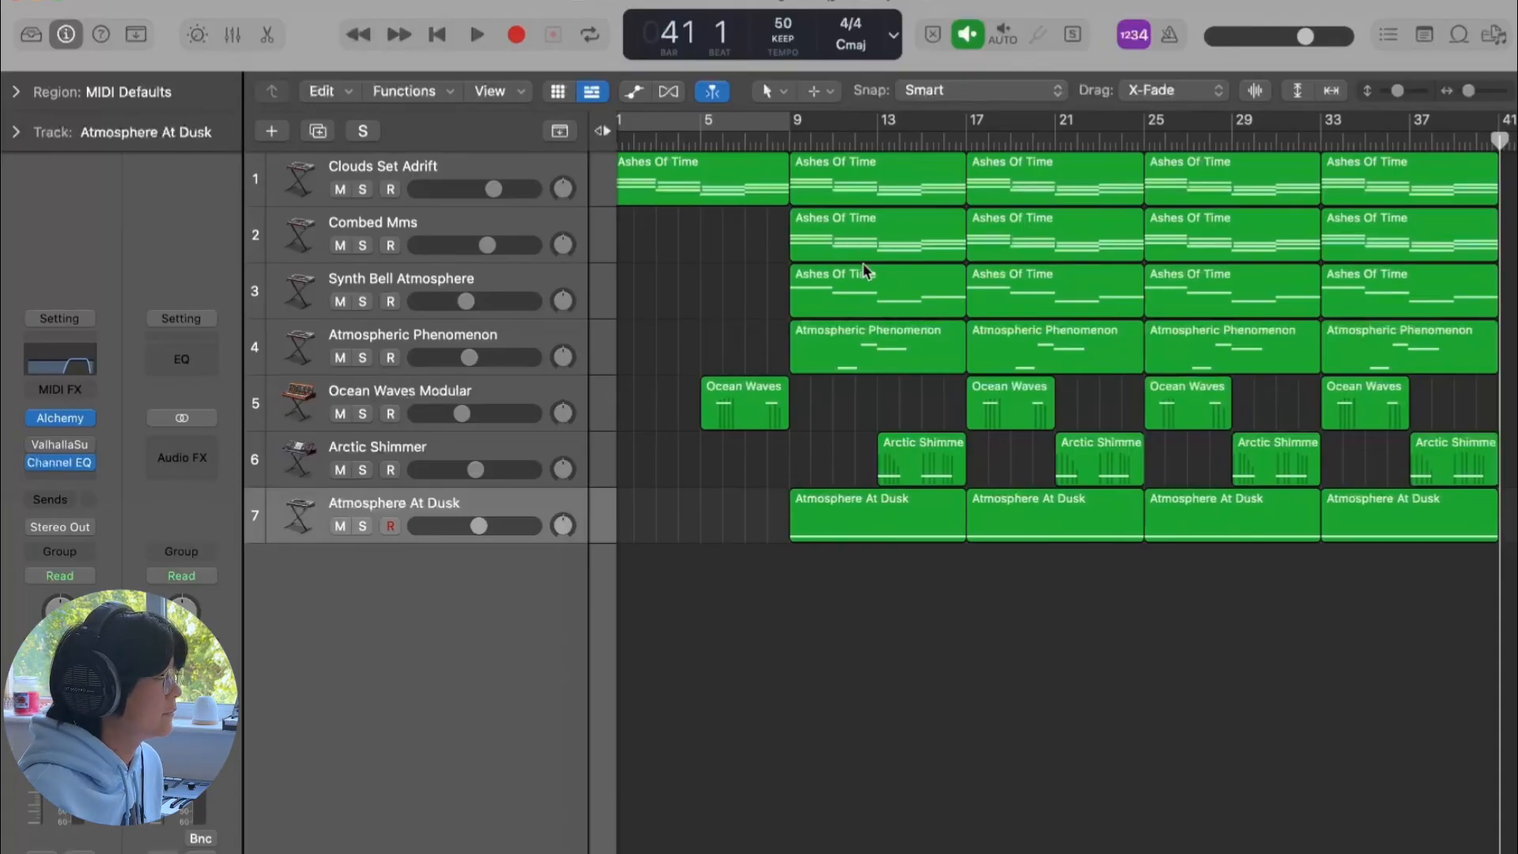
pyautogui.click(908, 359)
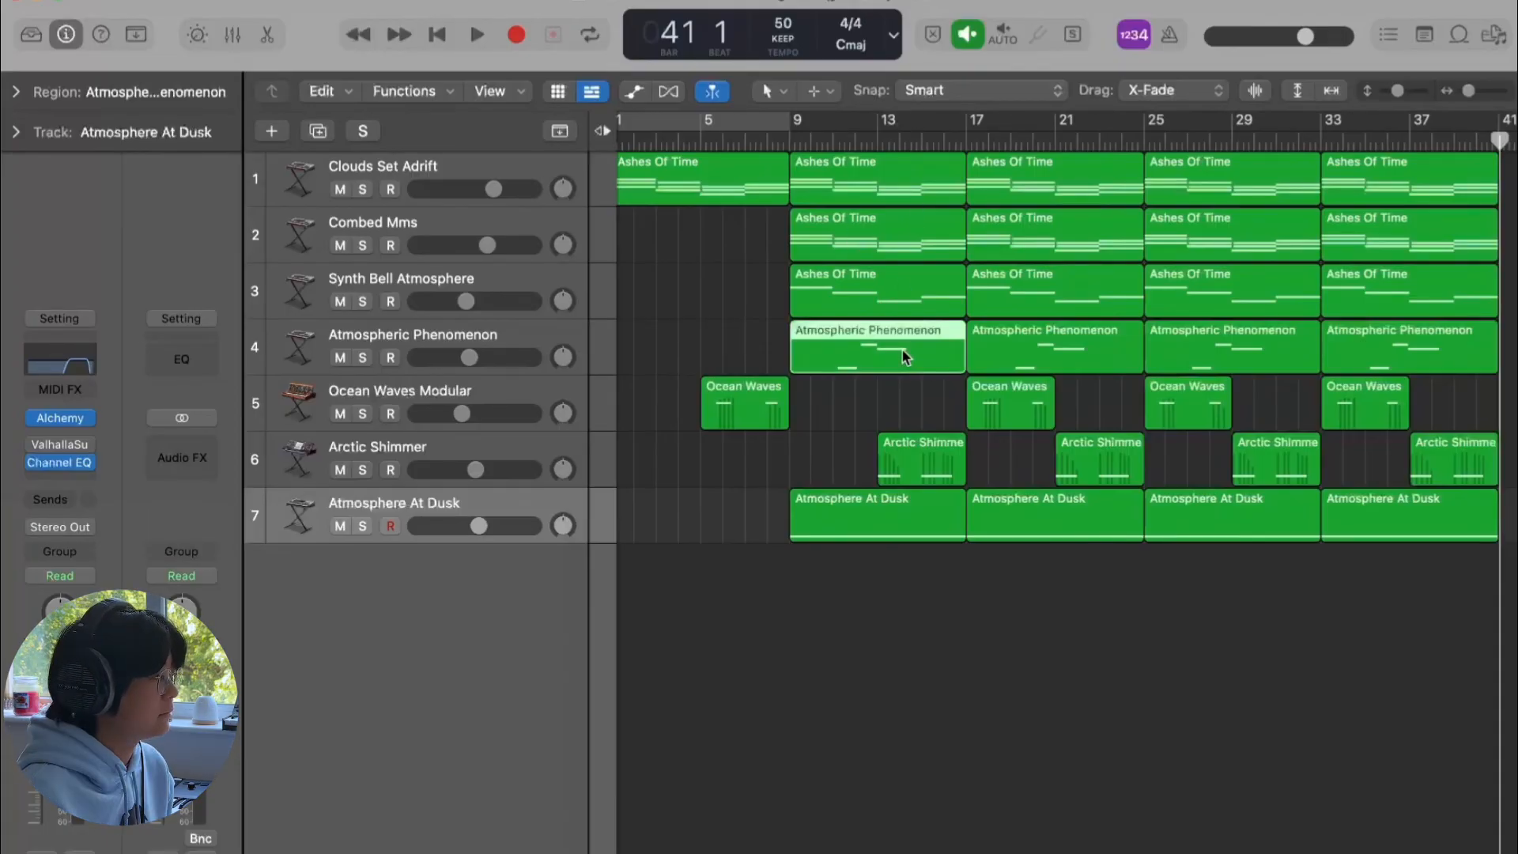
pyautogui.press('Delete')
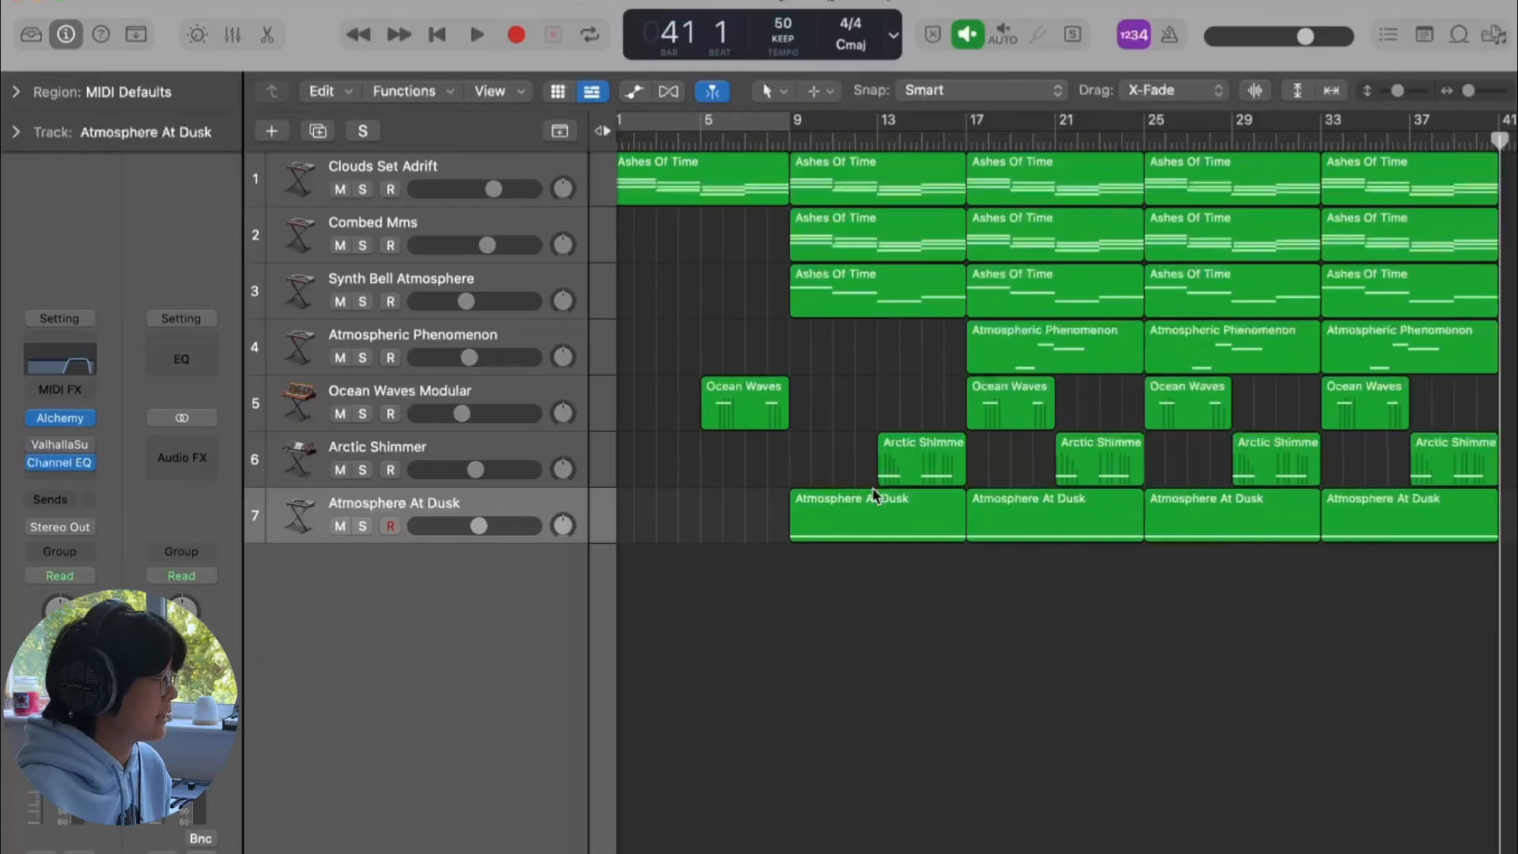
# Step: Delete the Atmosphere At Dusk region that starts at bar 9
pyautogui.click(902, 522)
pyautogui.press('Delete')
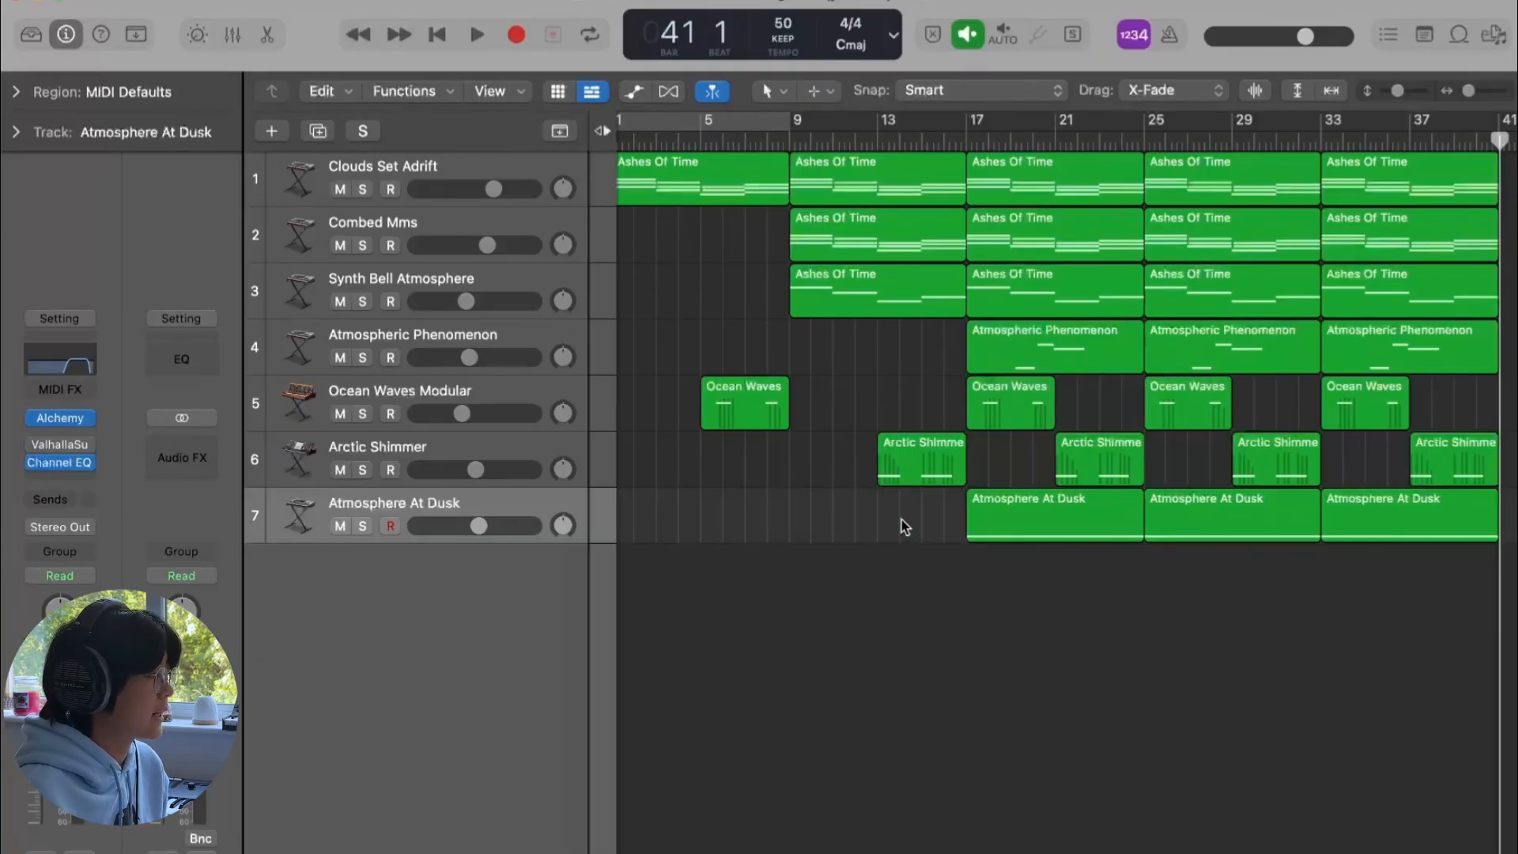
pyautogui.hscroll(1, 902, 520)
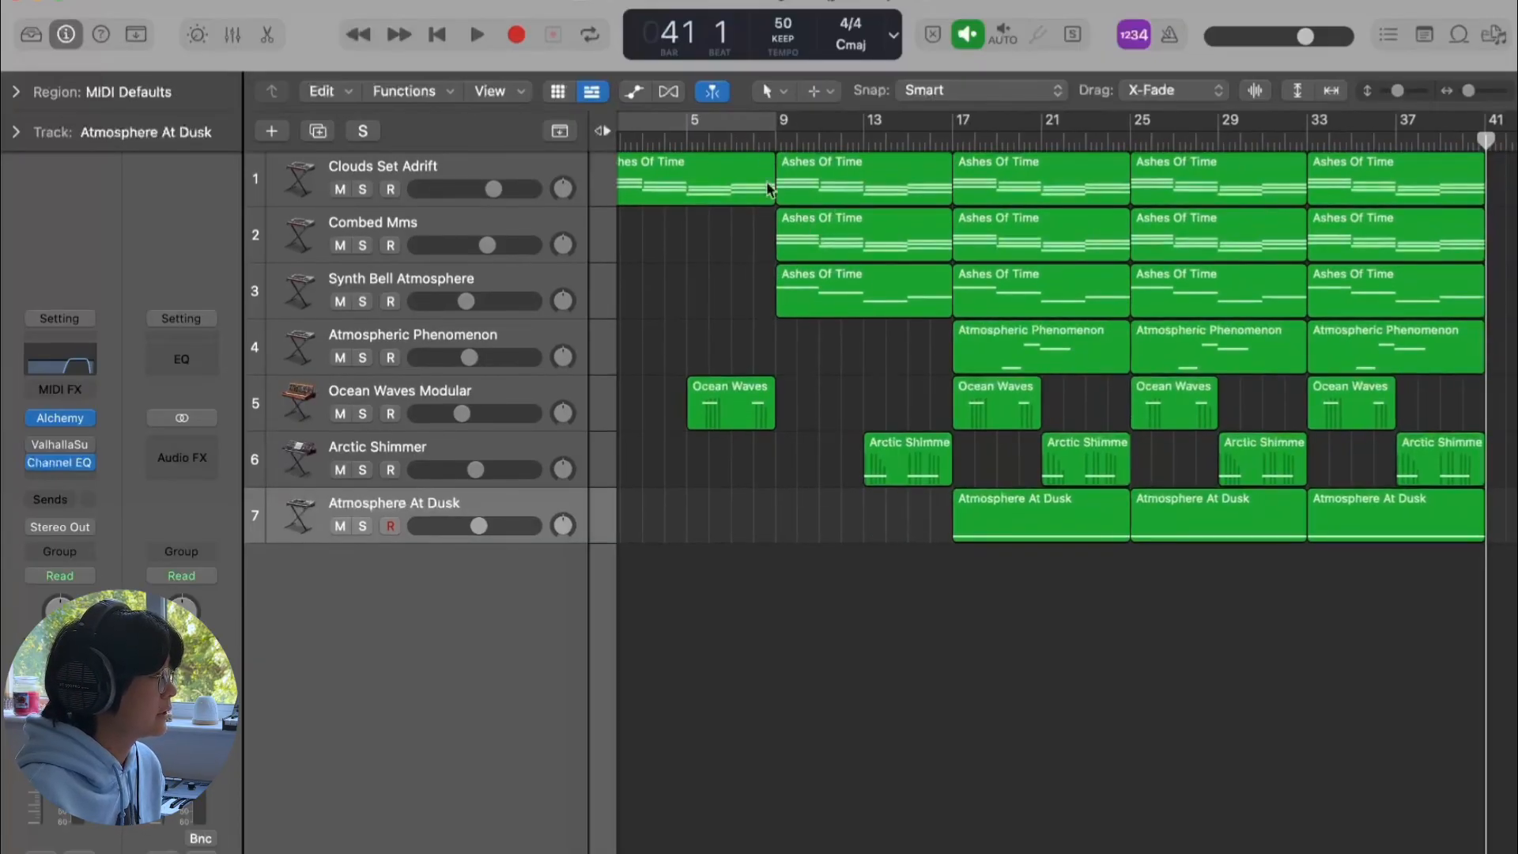
pyautogui.hscroll(4, 961, 332)
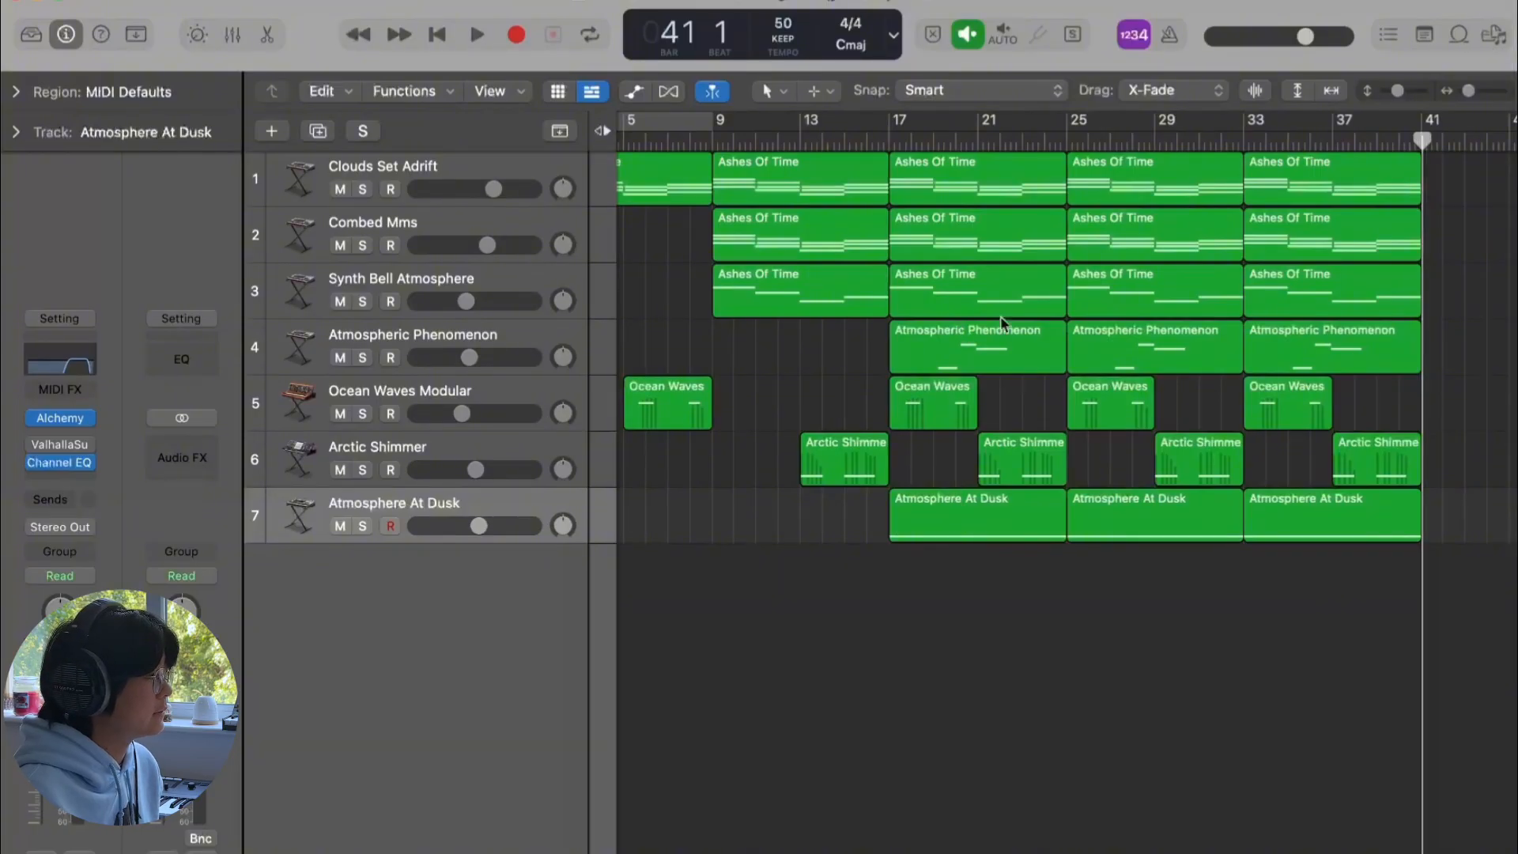
pyautogui.click(501, 285)
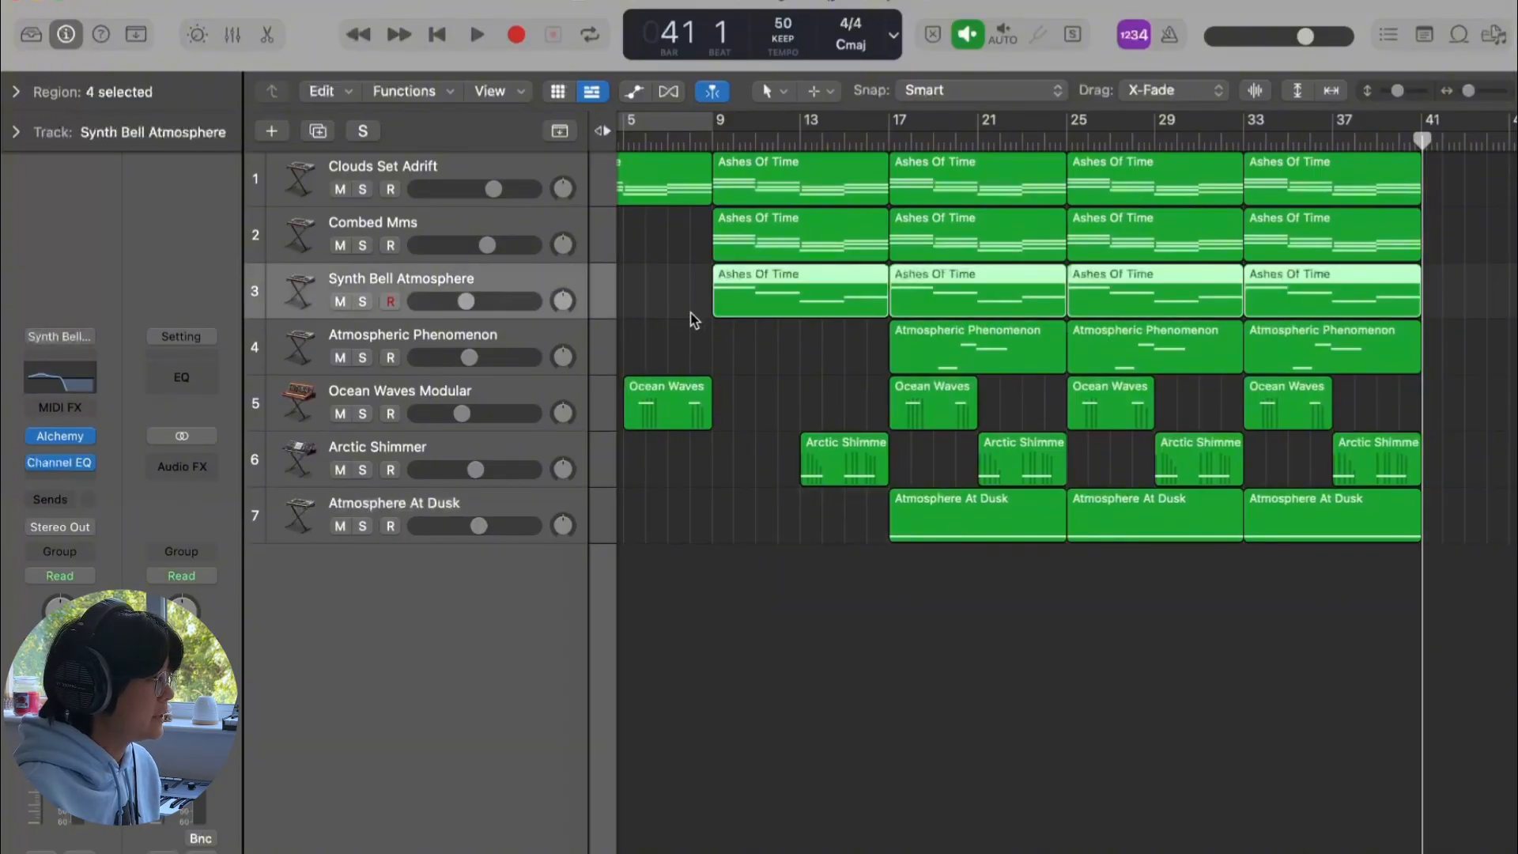
pyautogui.hscroll(-1, 691, 319)
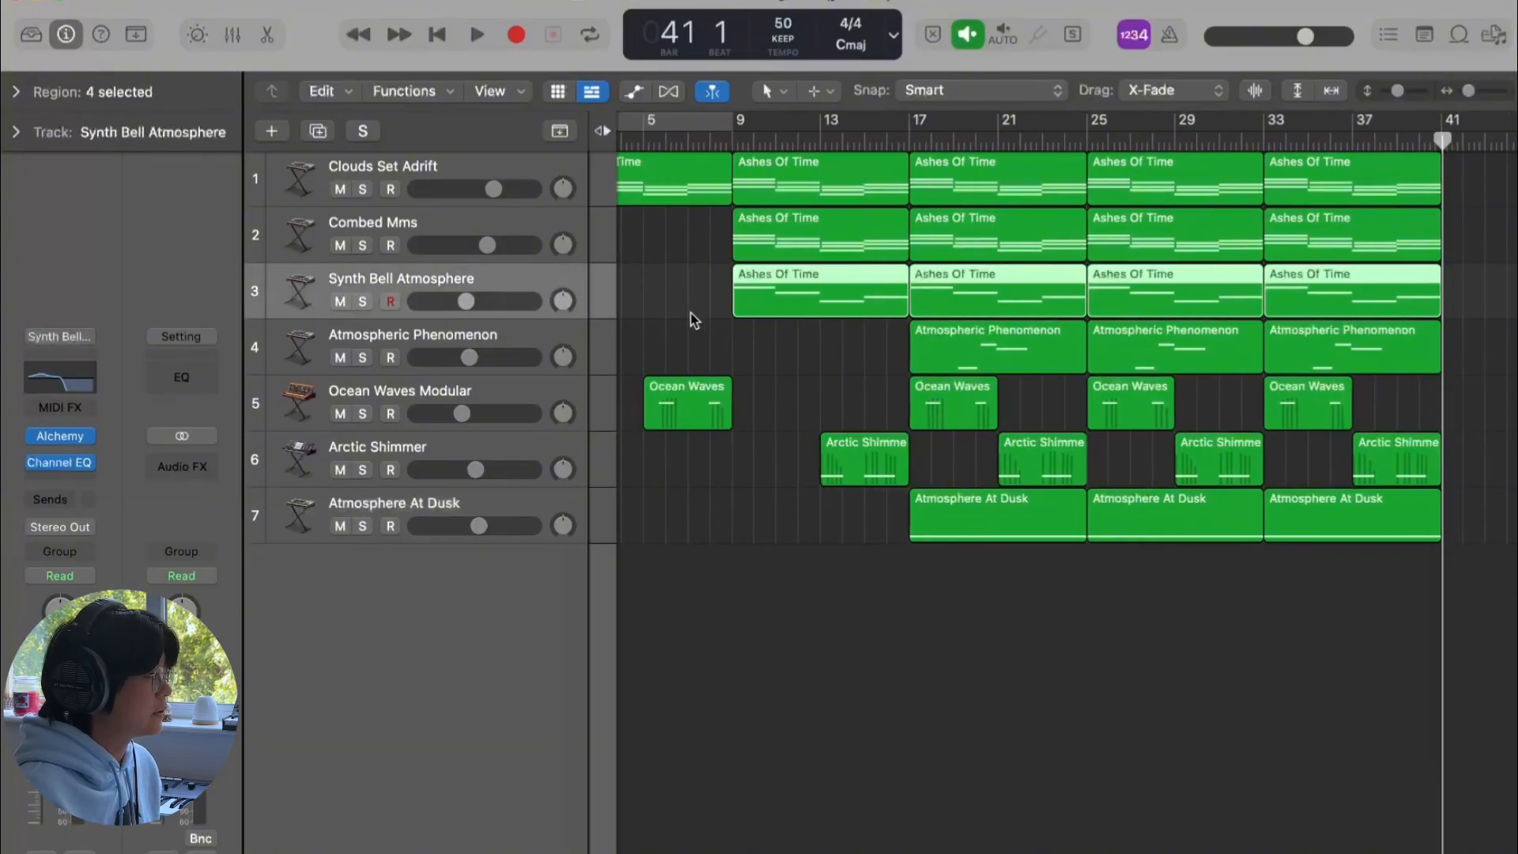
pyautogui.click(827, 351)
pyautogui.hscroll(1, 862, 354)
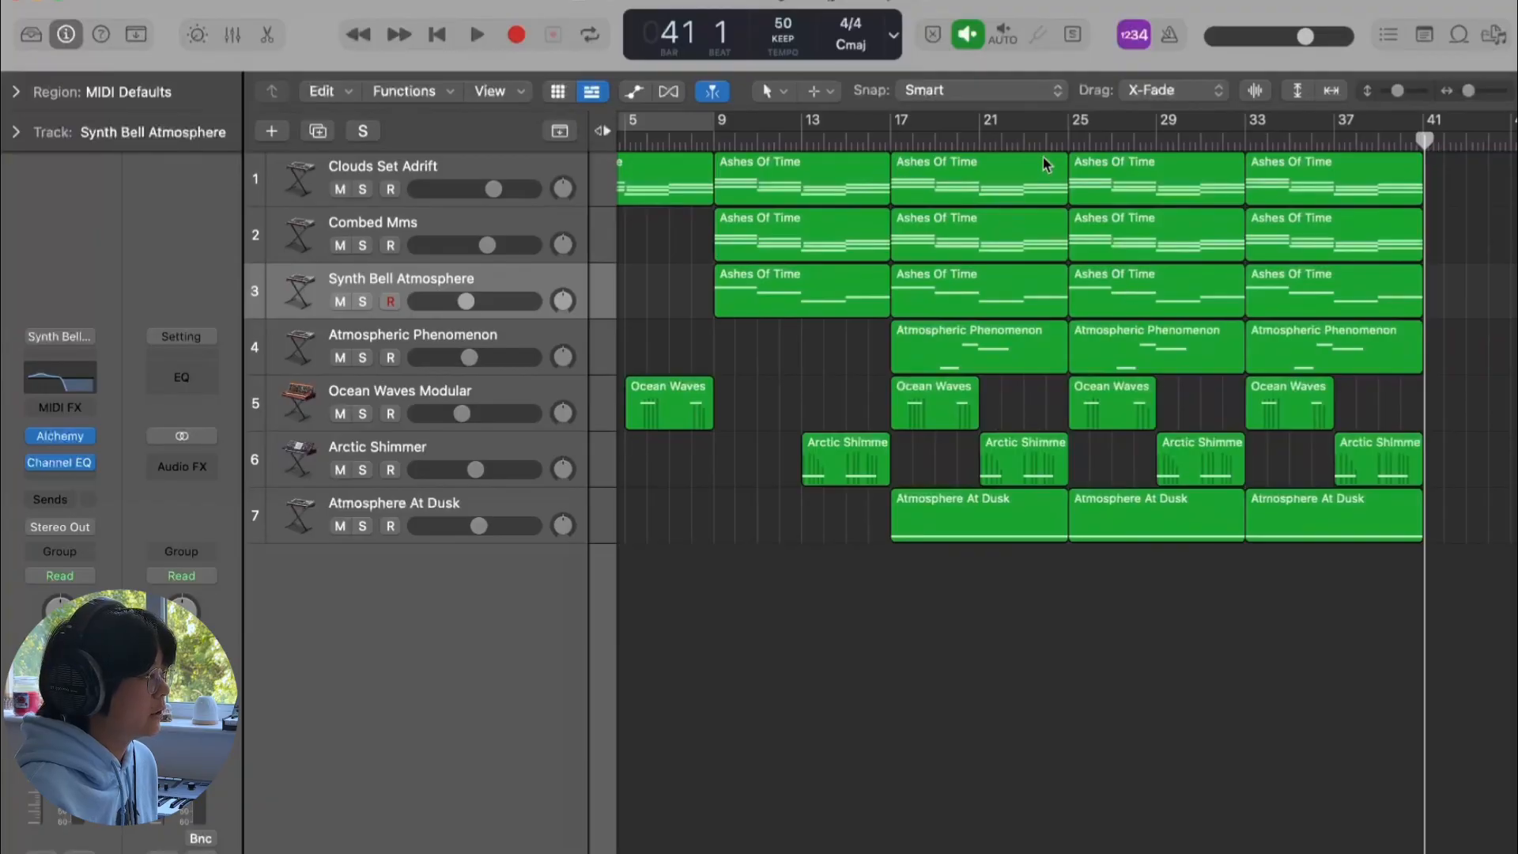
# Step: Thin out the block from bar 33 by deleting its Synth Bell Atmosphere, Ocean Waves Modular and Arctic Shimmer regions
pyautogui.hscroll(2, 1218, 193)
pyautogui.click(1225, 142)
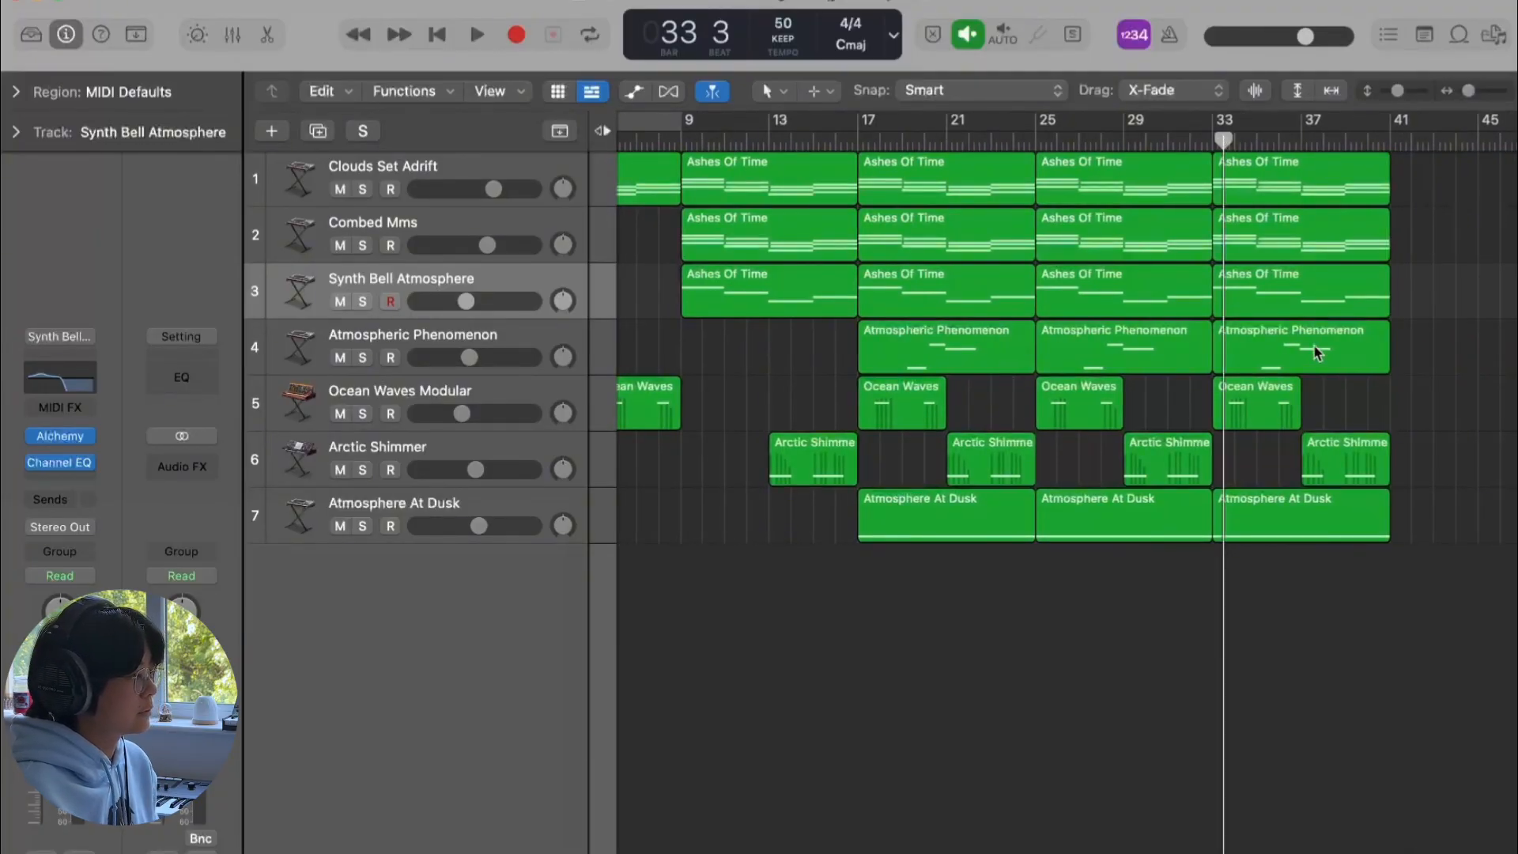
pyautogui.click(1316, 302)
pyautogui.press('Delete')
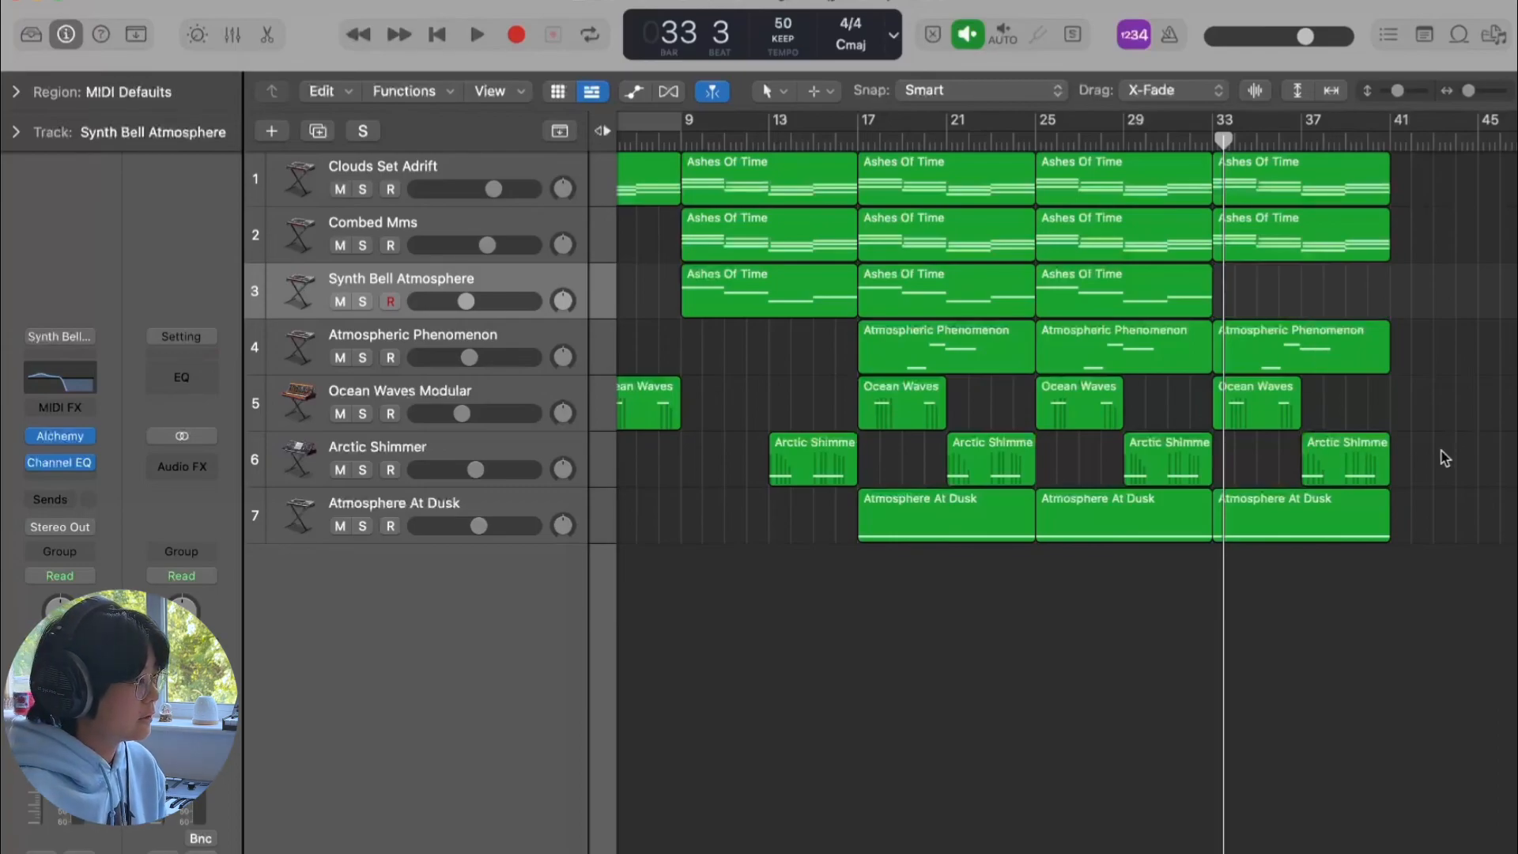
pyautogui.moveTo(1473, 424); pyautogui.dragTo(1254, 474)
pyautogui.press('Delete')
pyautogui.hscroll(-4, 1324, 476)
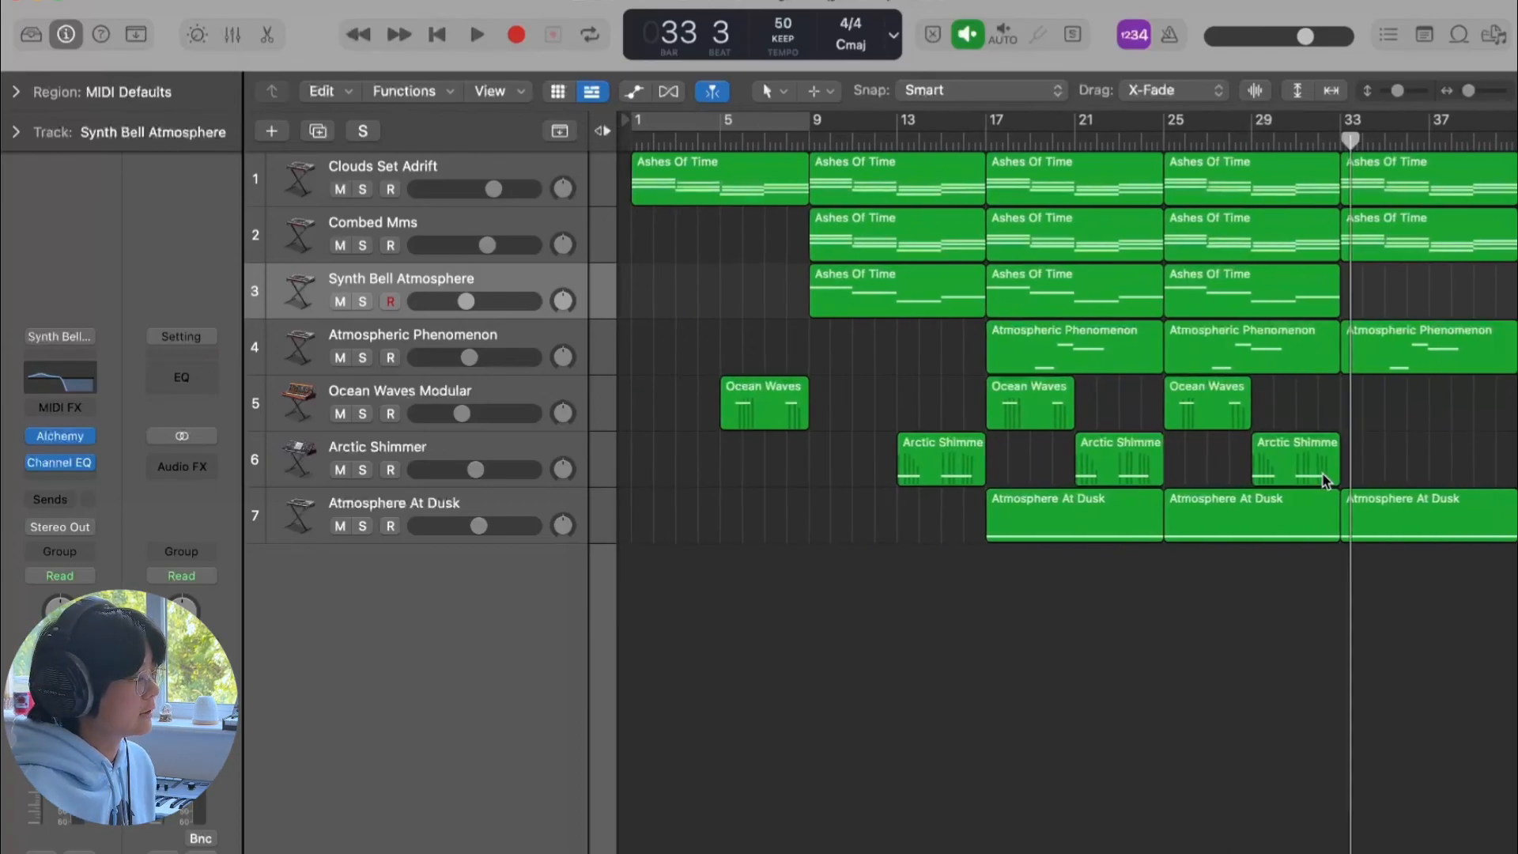
pyautogui.press('super+Down')
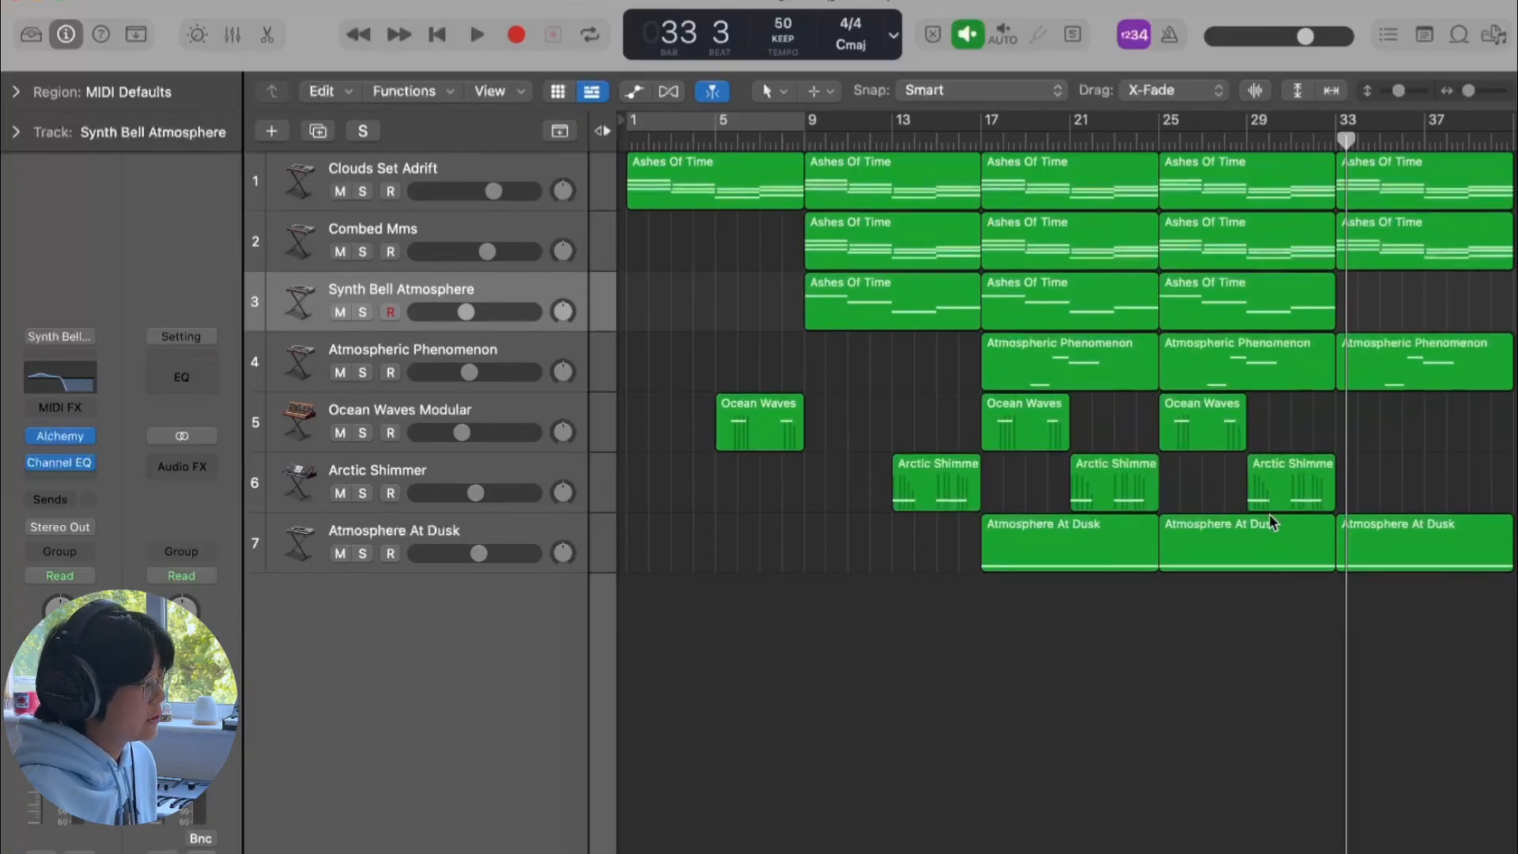
pyautogui.hscroll(1, 1270, 518)
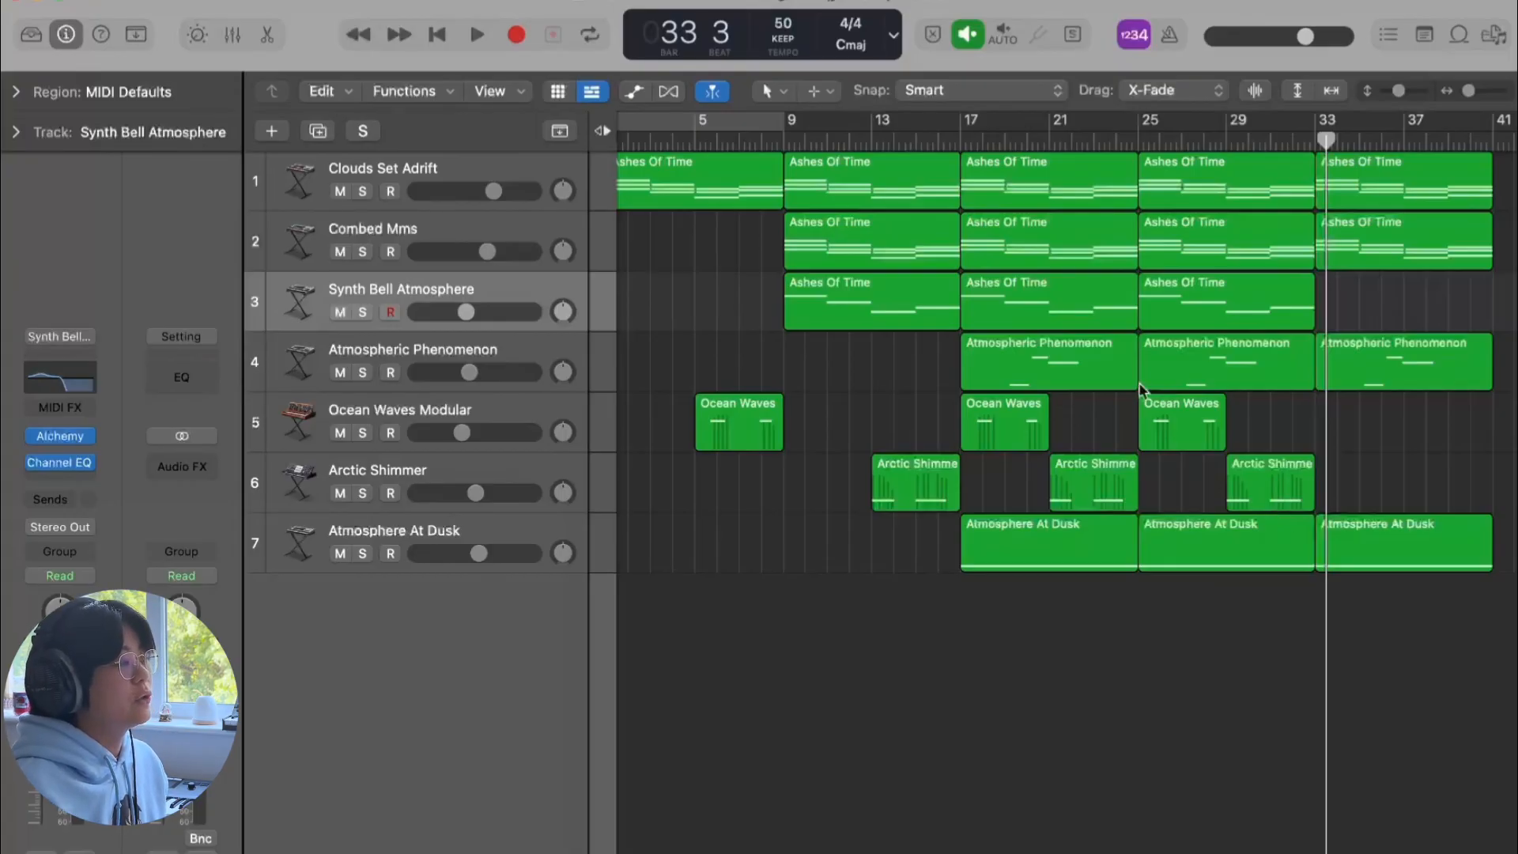
pyautogui.hscroll(-2, 1040, 409)
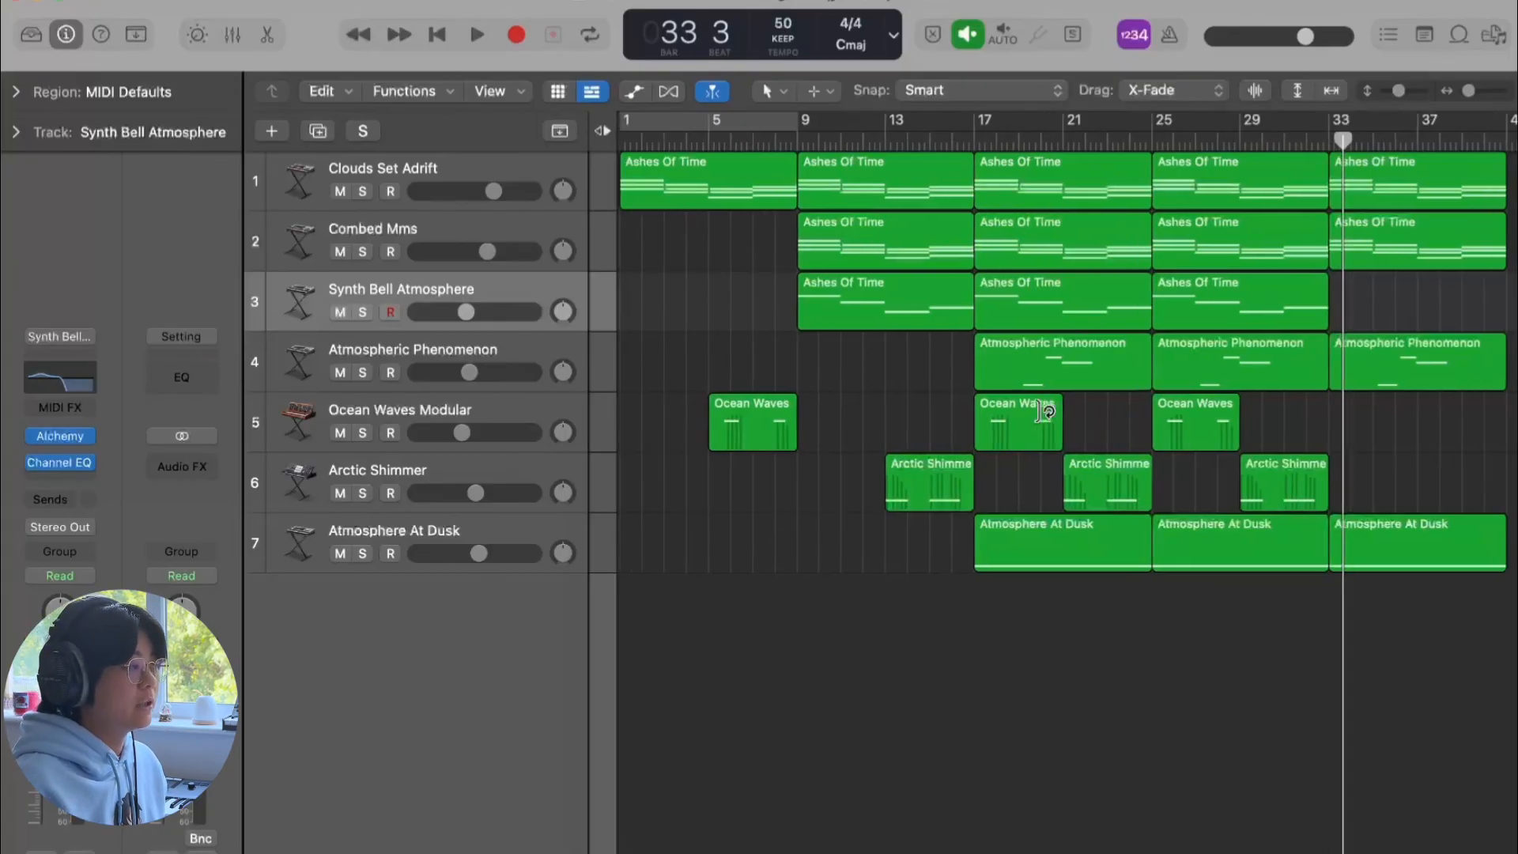
pyautogui.click(802, 141)
pyautogui.click(675, 136)
pyautogui.click(674, 124)
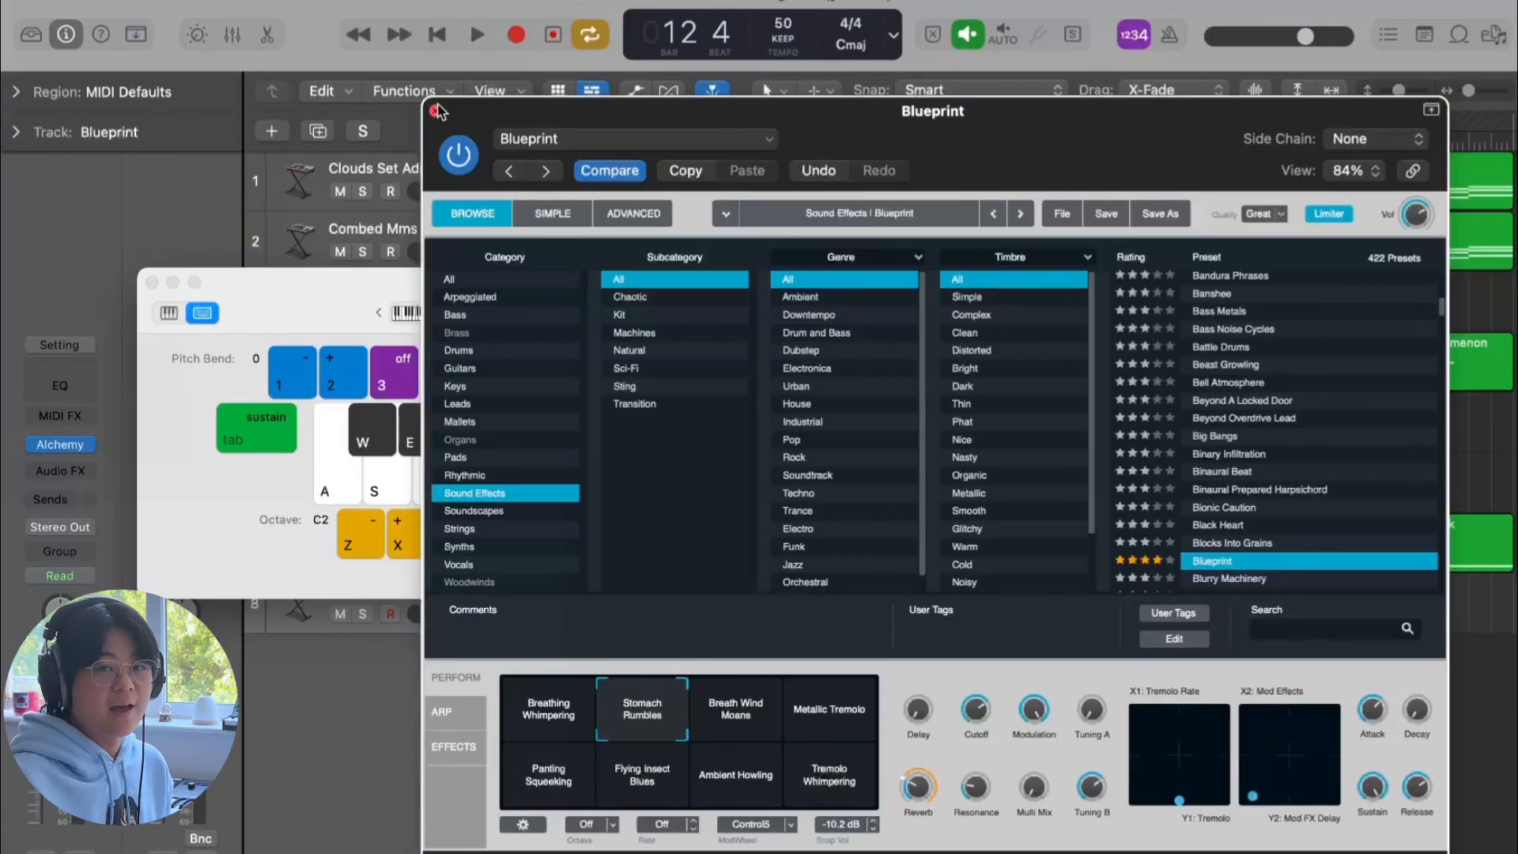
# Step: Close the Blueprint instrument window and play the arrangement from bar 9
pyautogui.click(438, 110)
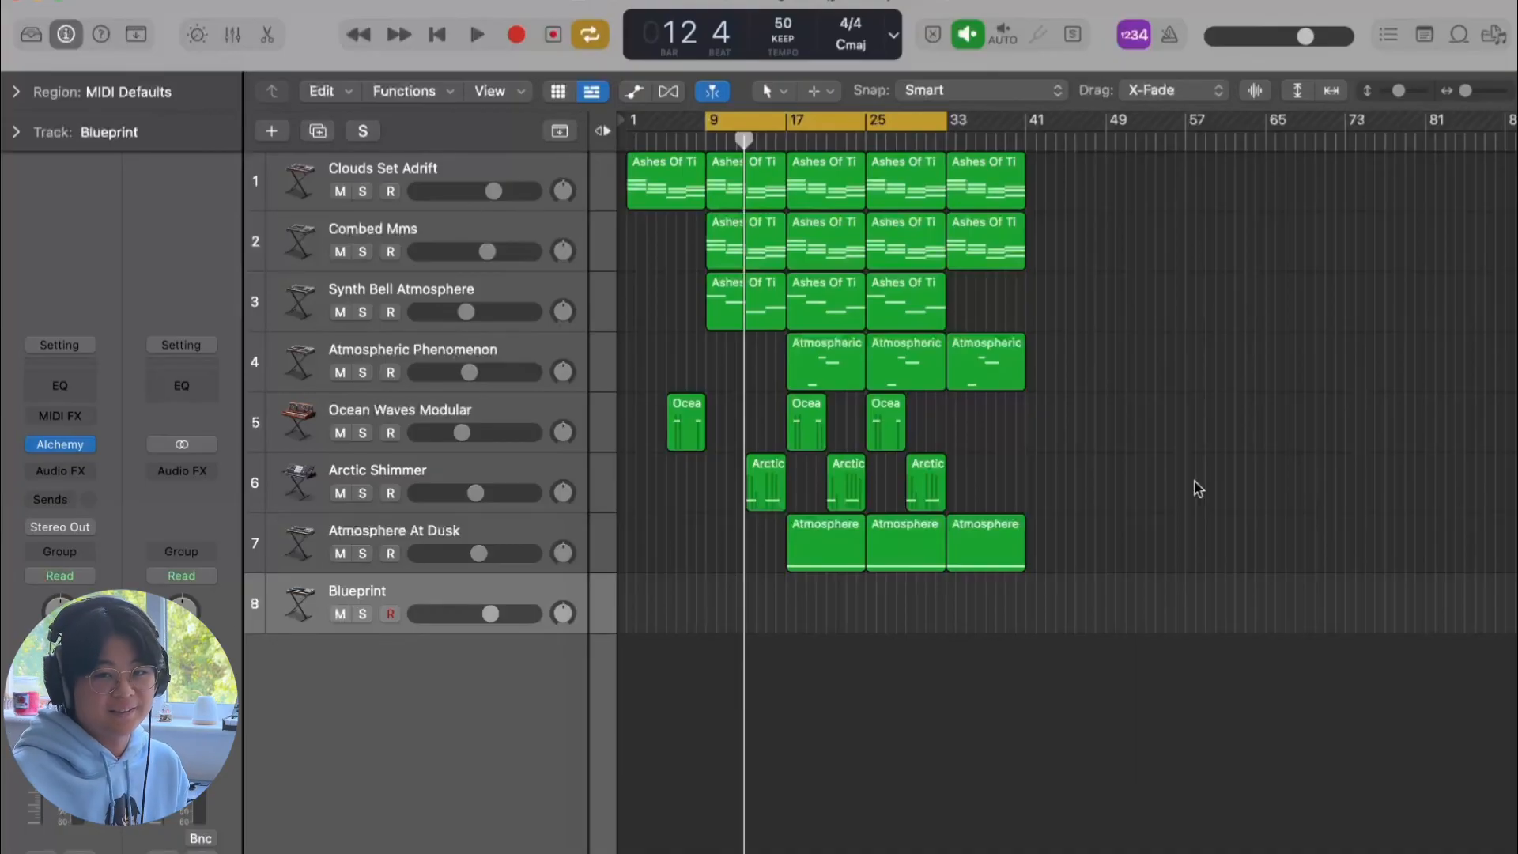
pyautogui.press('space')
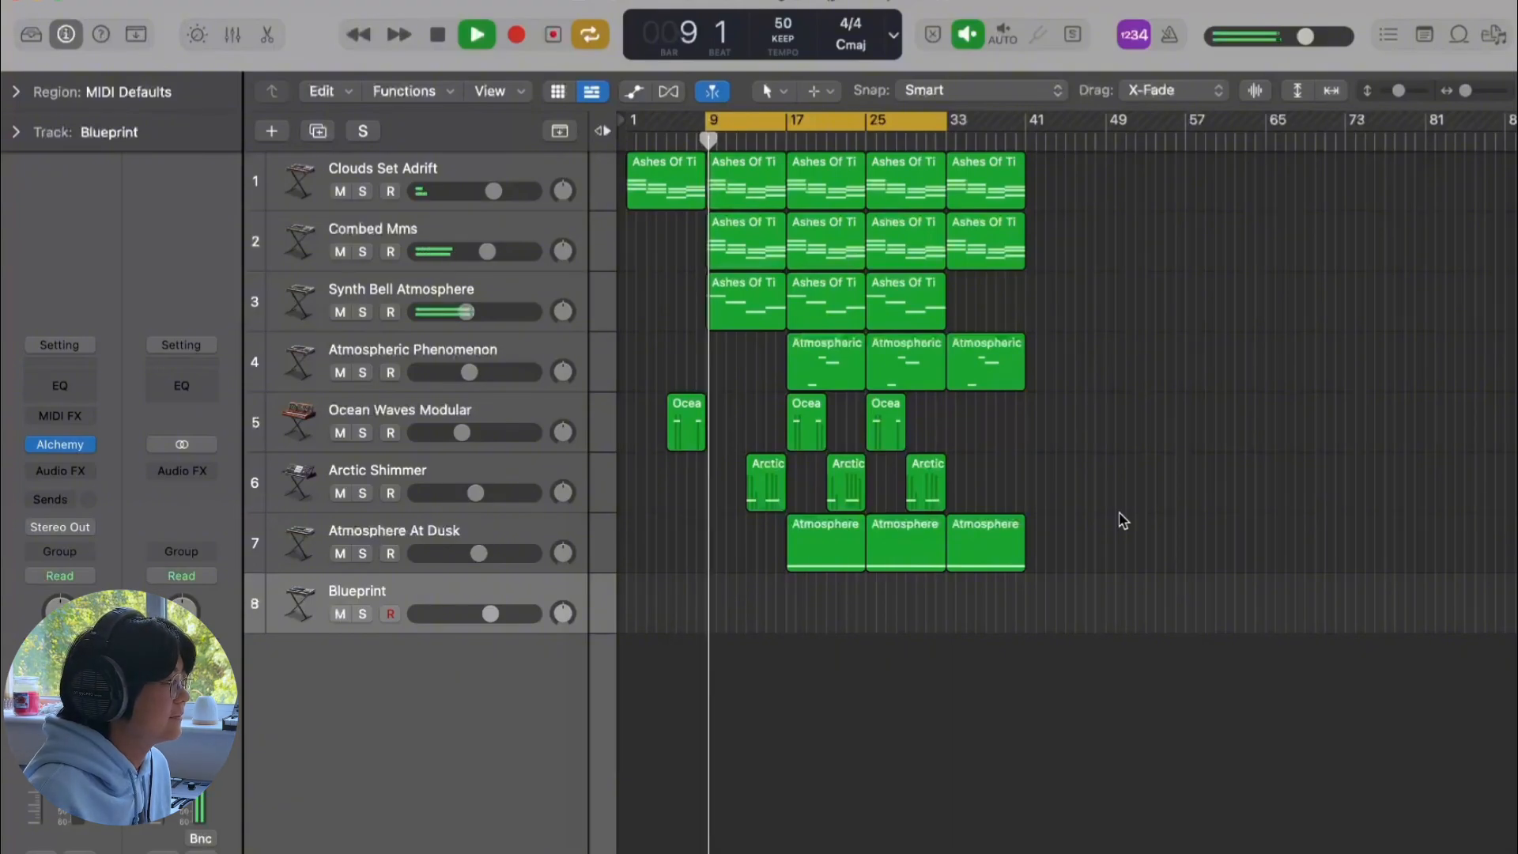
pyautogui.scroll(3, 1120, 514)
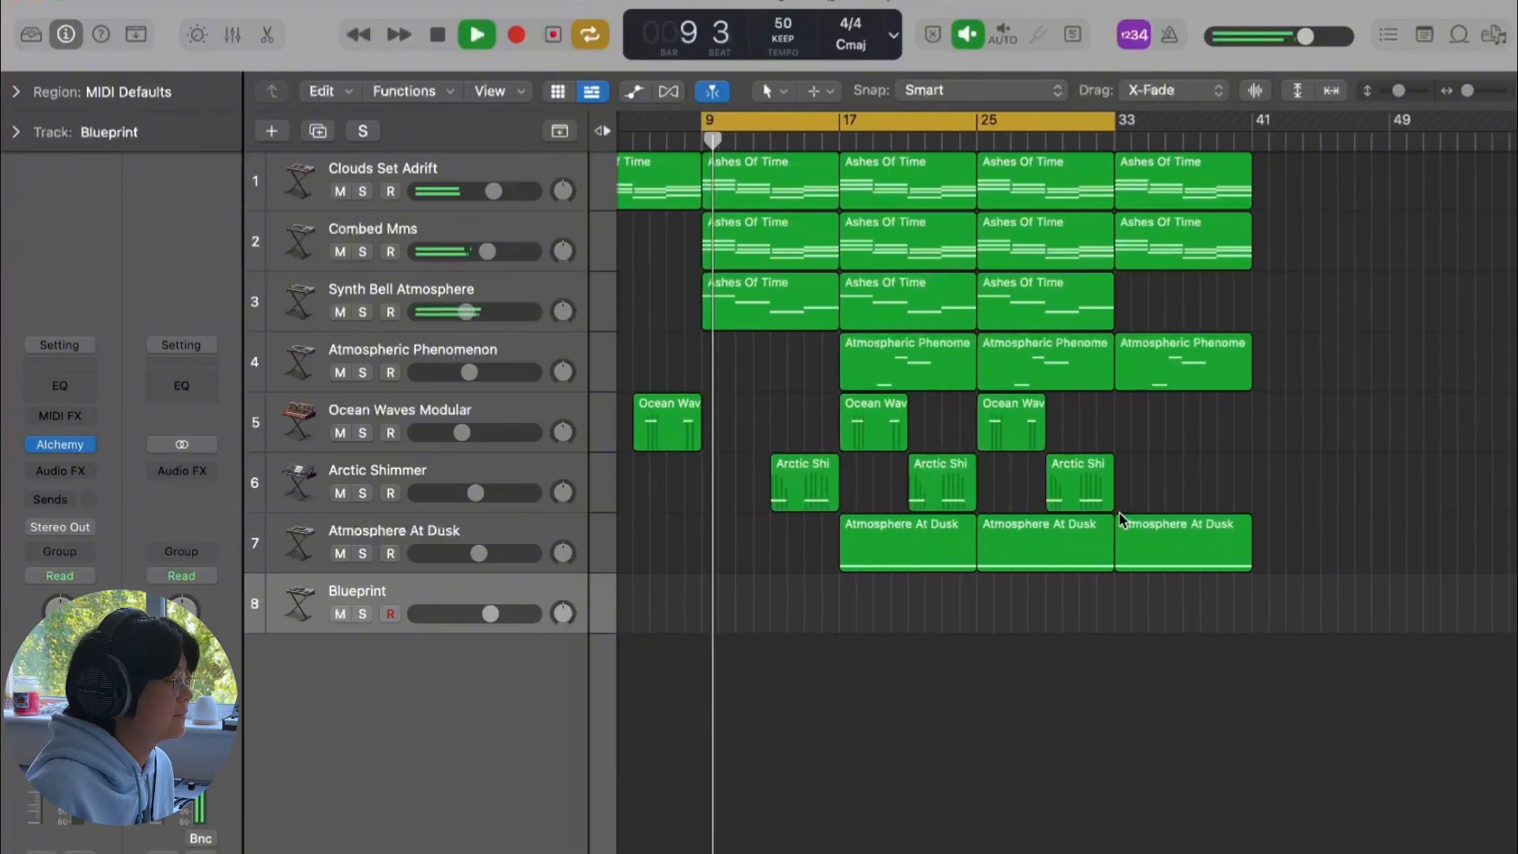